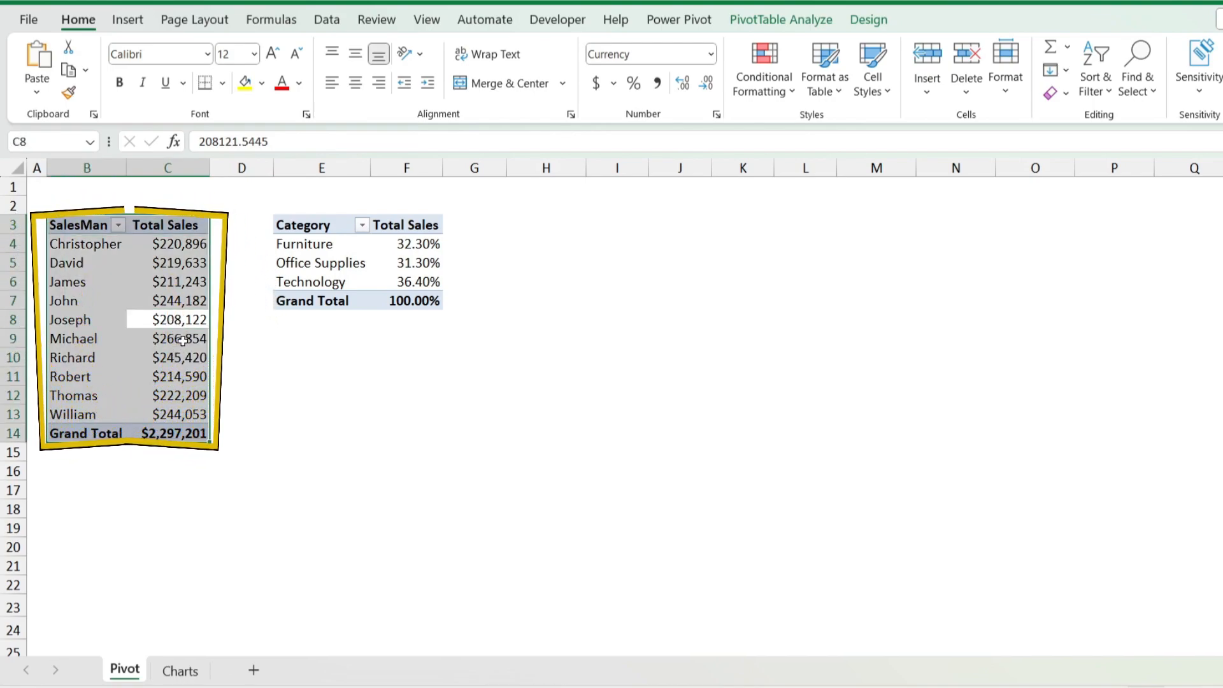
Step: Start a PivotChart from the SalesMan total sales PivotTable and choose the Column chart type
left_click(171, 320)
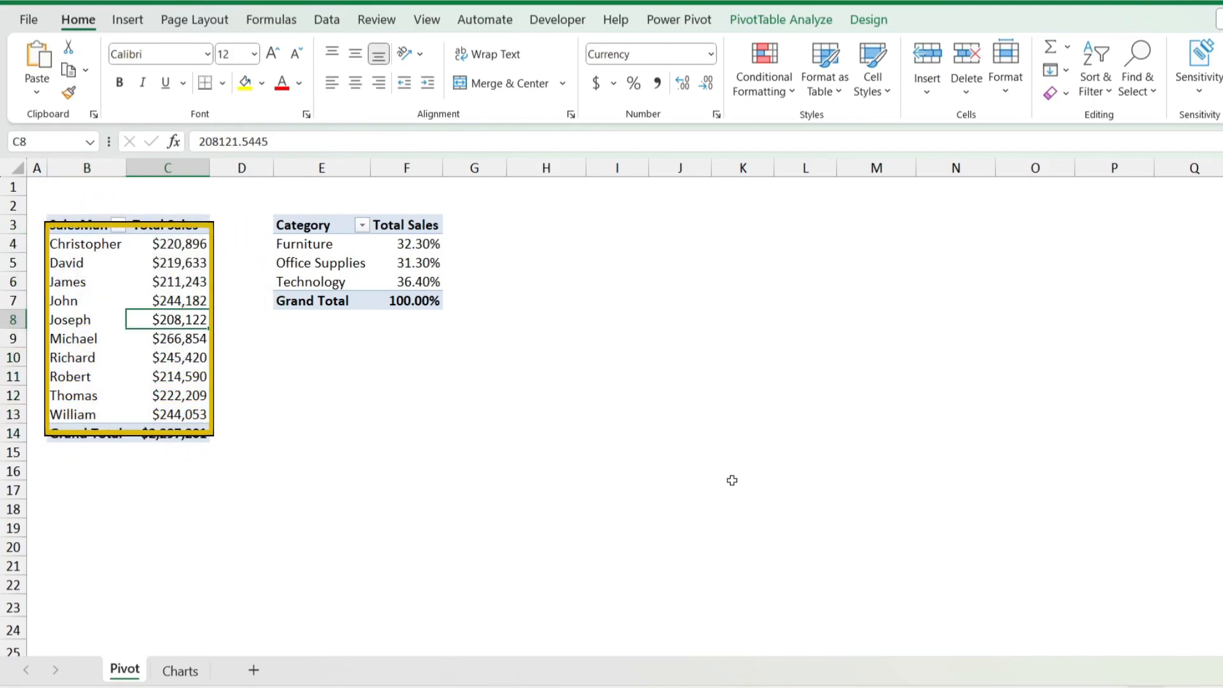
left_click(786, 20)
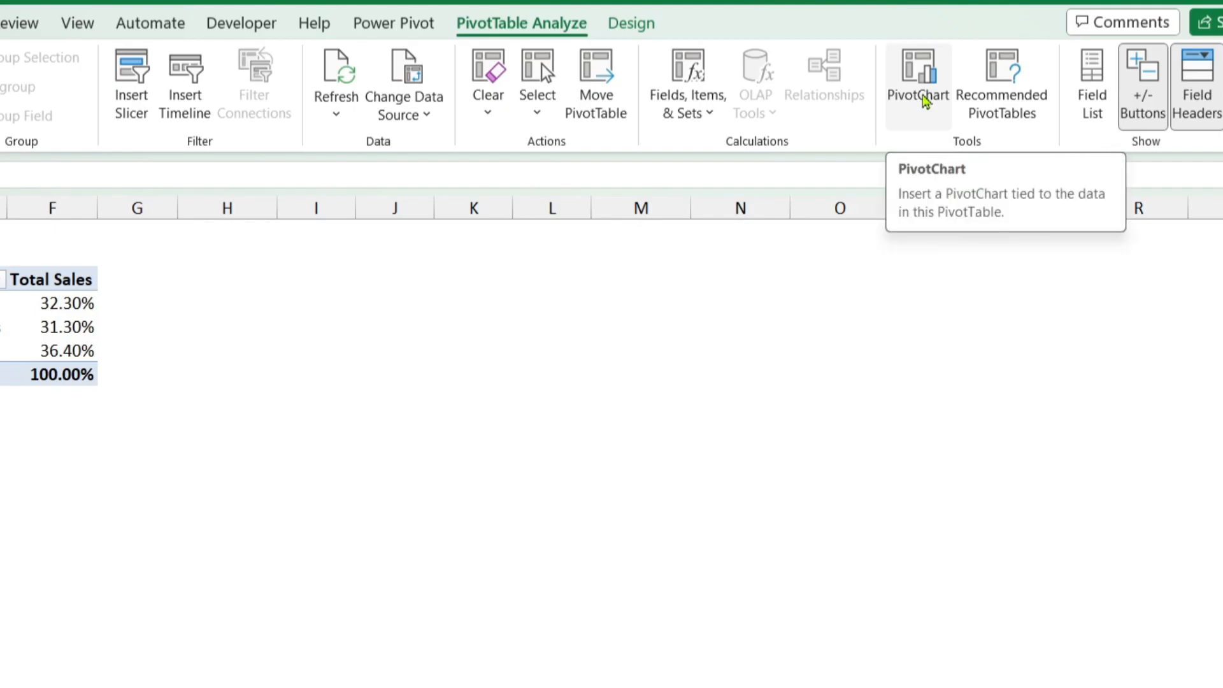
left_click(919, 88)
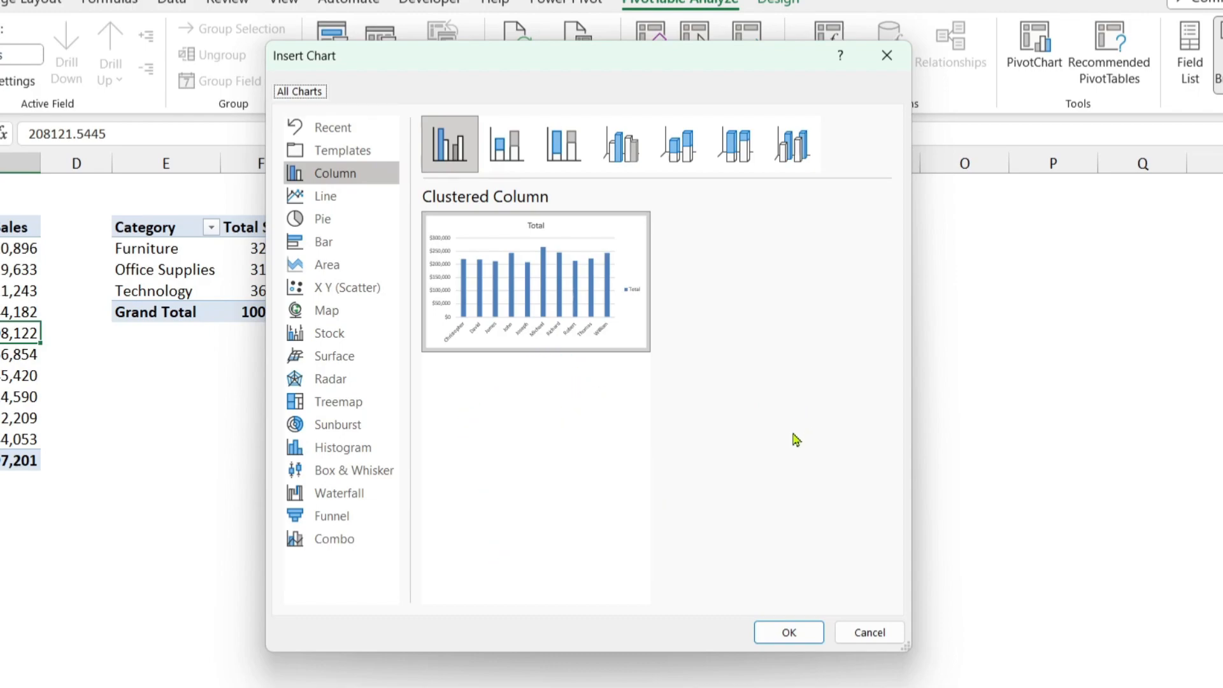
left_click(369, 176)
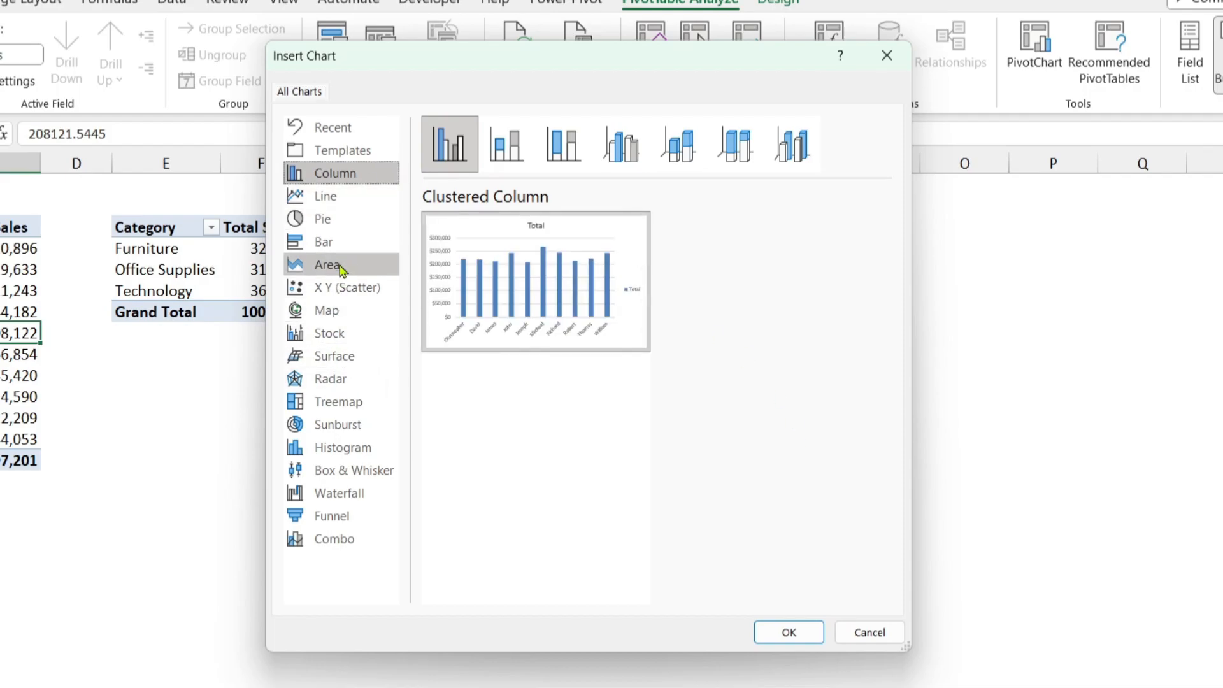
Step: Preview the stacked and 3-D column chart variants for the salesman data
left_click(333, 243)
left_click(343, 175)
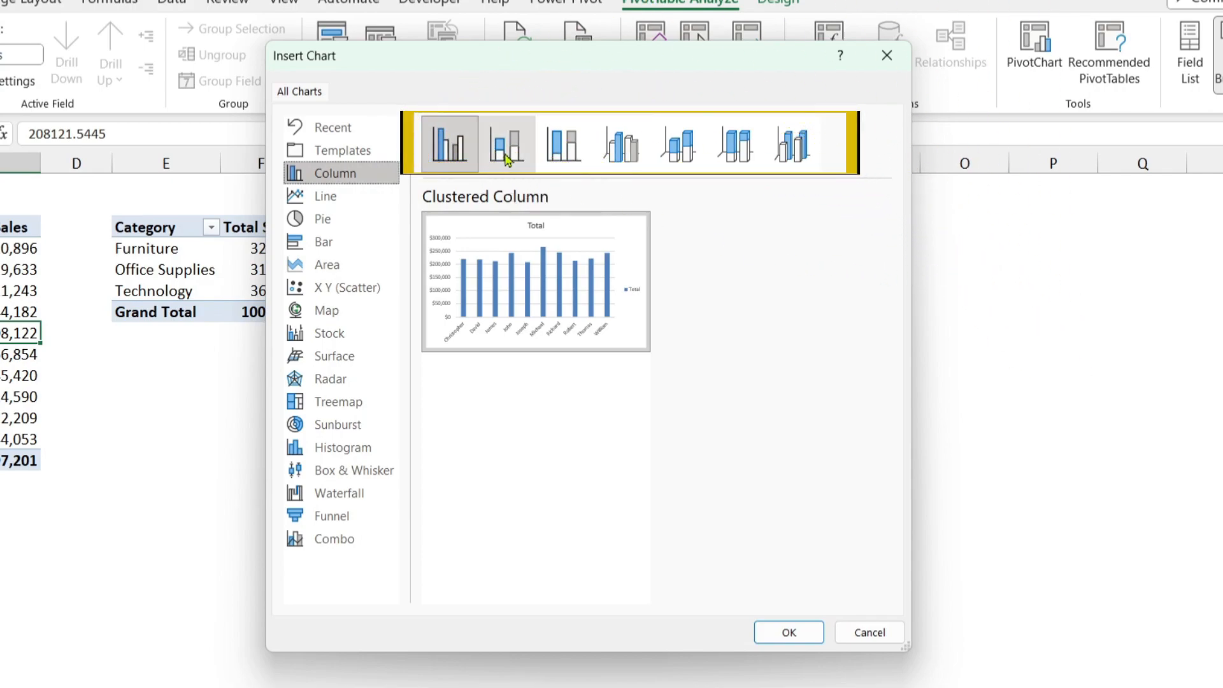
left_click(506, 158)
left_click(623, 150)
left_click(696, 159)
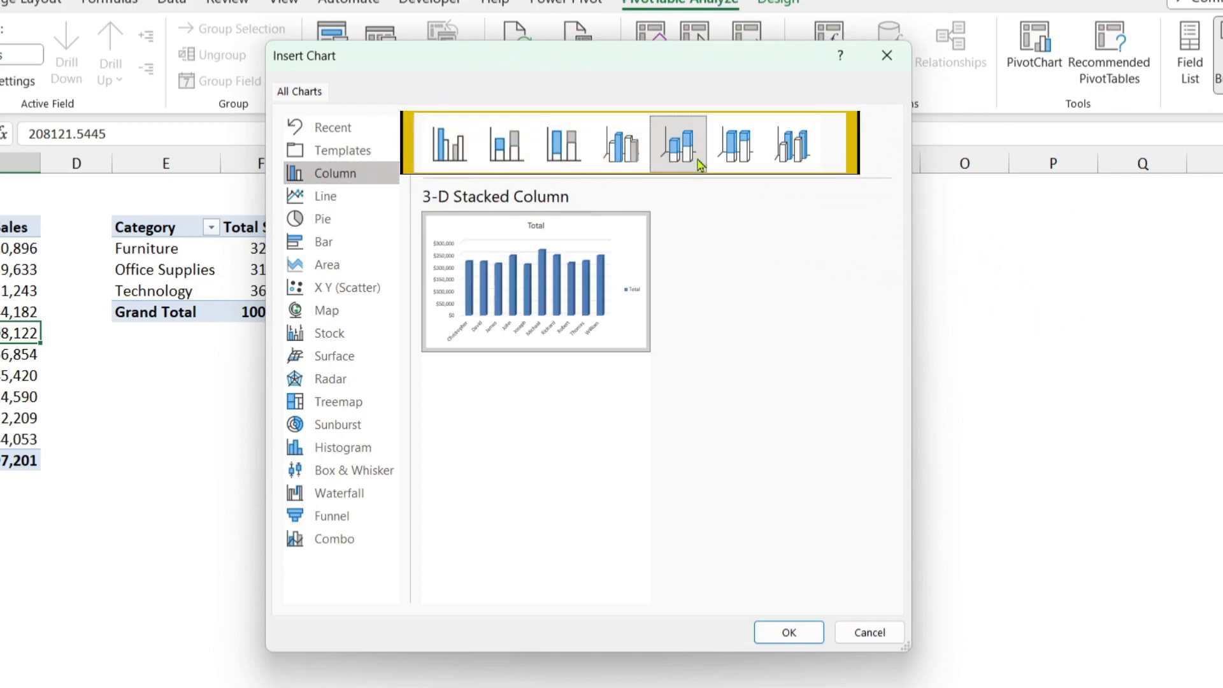
left_click(739, 159)
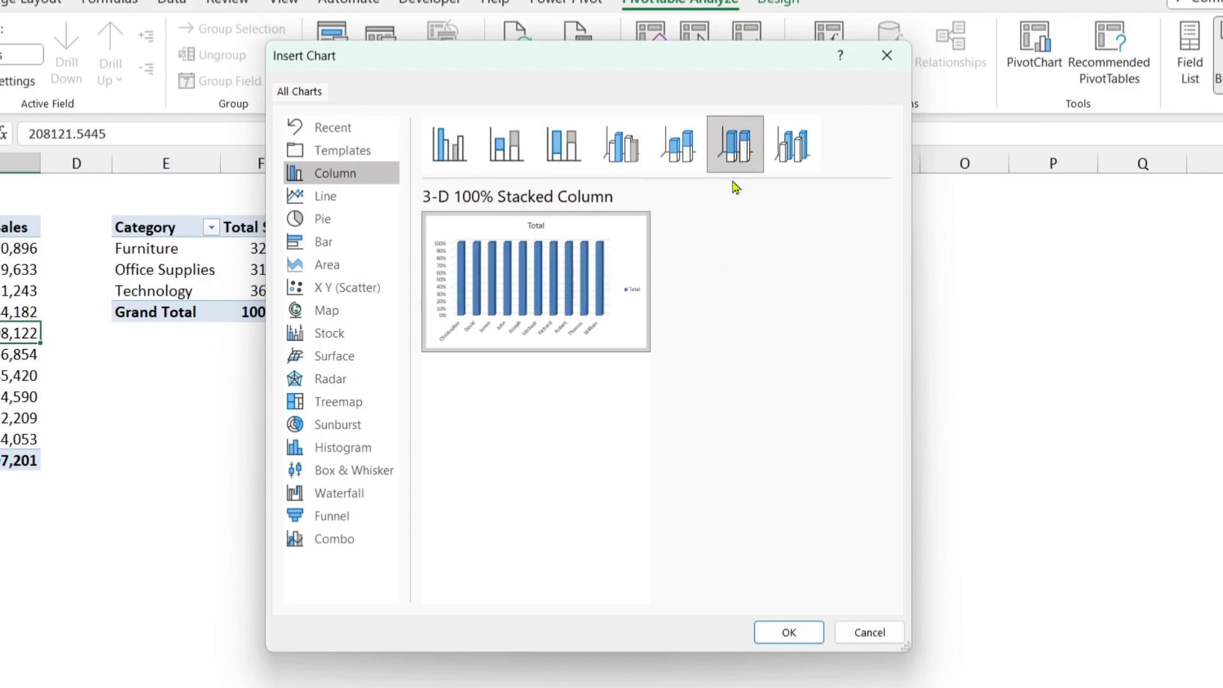
Step: Insert the PivotChart as a Clustered Column chart
left_click(450, 151)
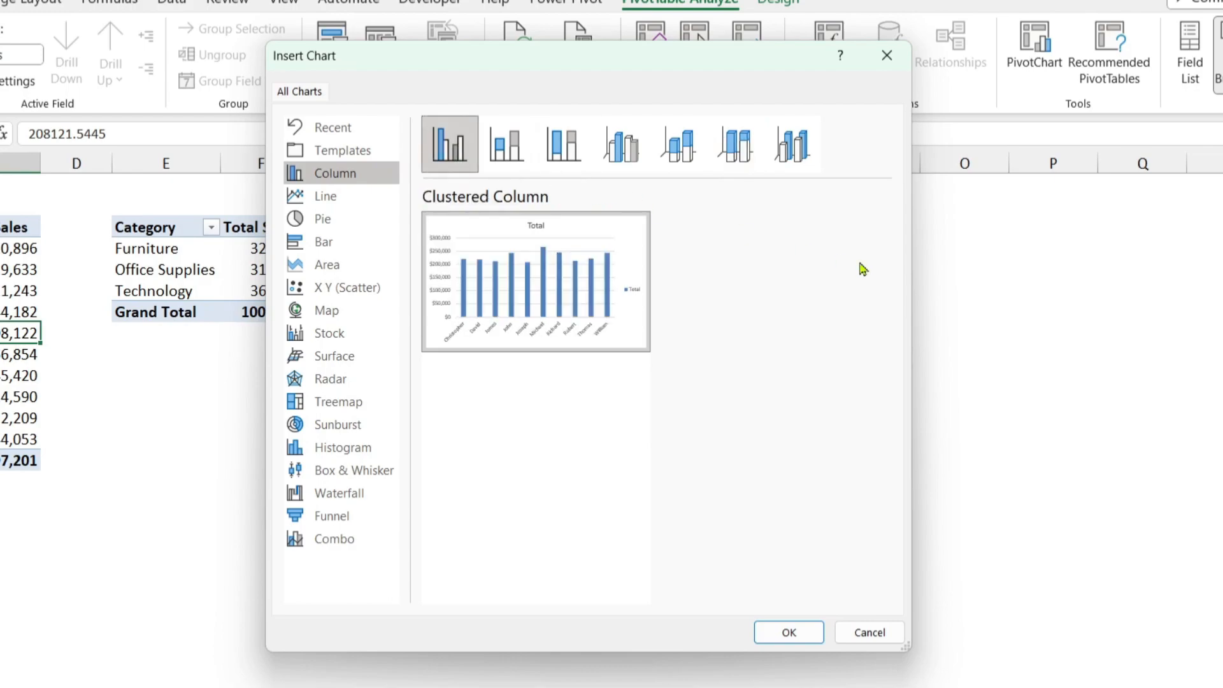
mouse_move(582, 290)
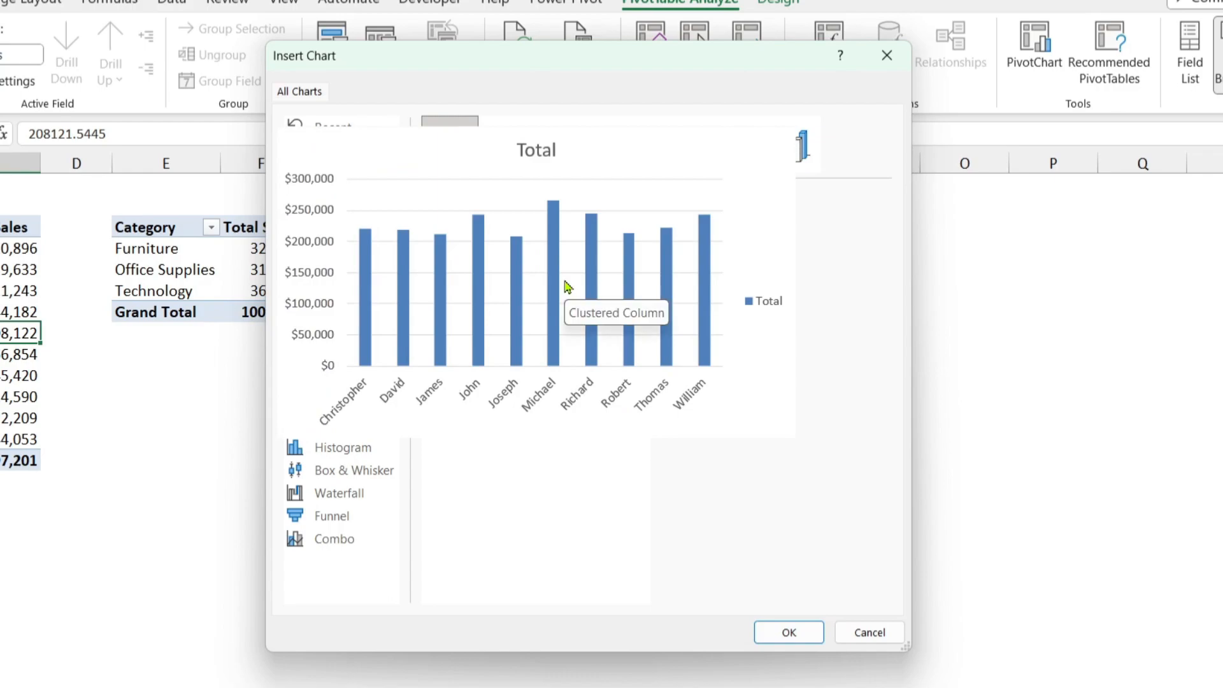
left_click(790, 633)
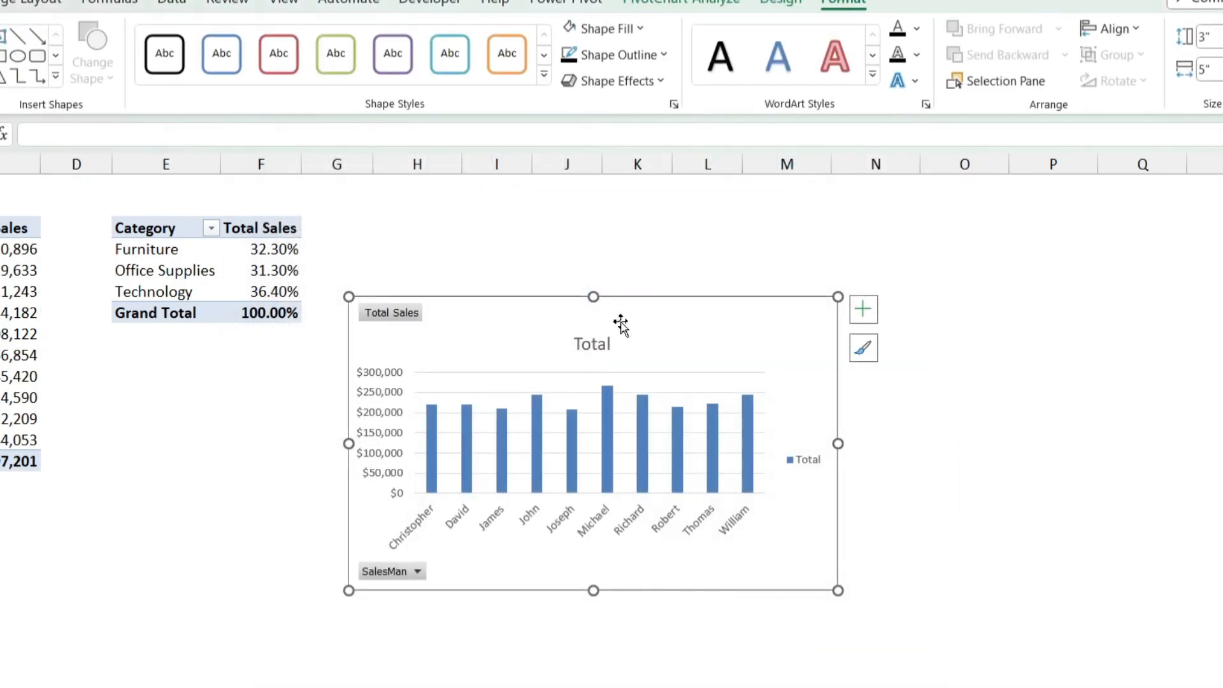
Step: Enlarge the PivotChart to about 4.78 inches high and 6.54 inches wide
left_click_drag(349, 297, 260, 205)
left_click_drag(838, 591, 900, 672)
left_click_drag(638, 268, 653, 278)
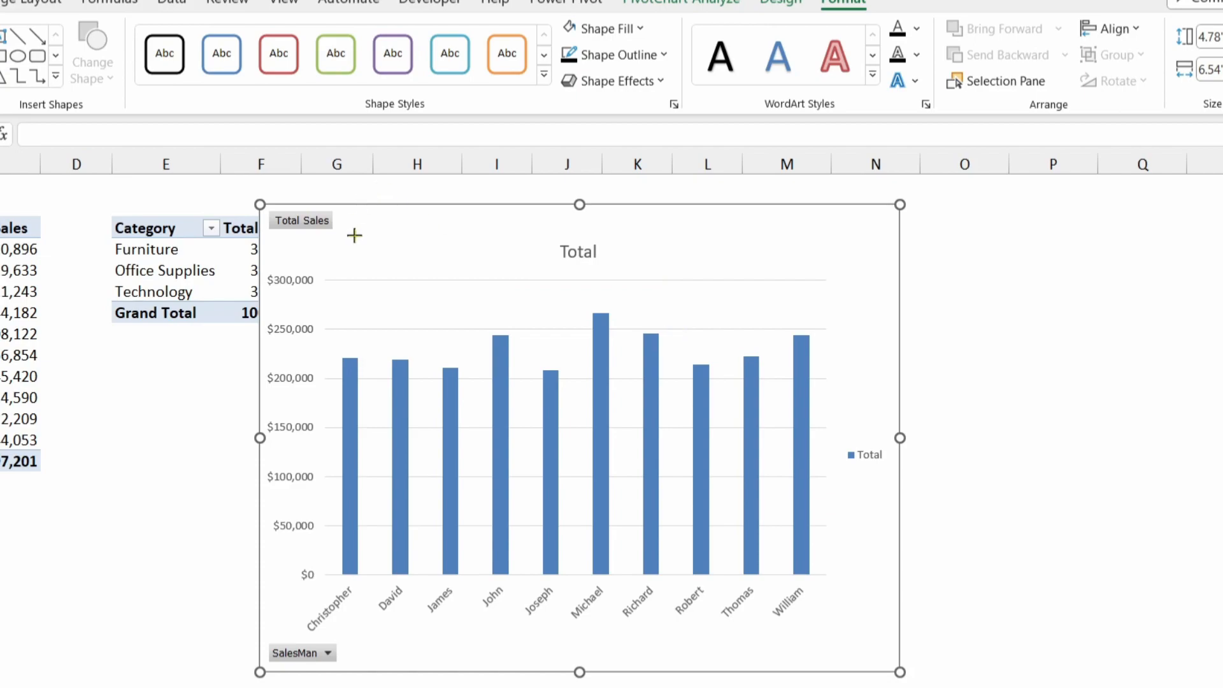
left_click_drag(358, 237, 255, 202)
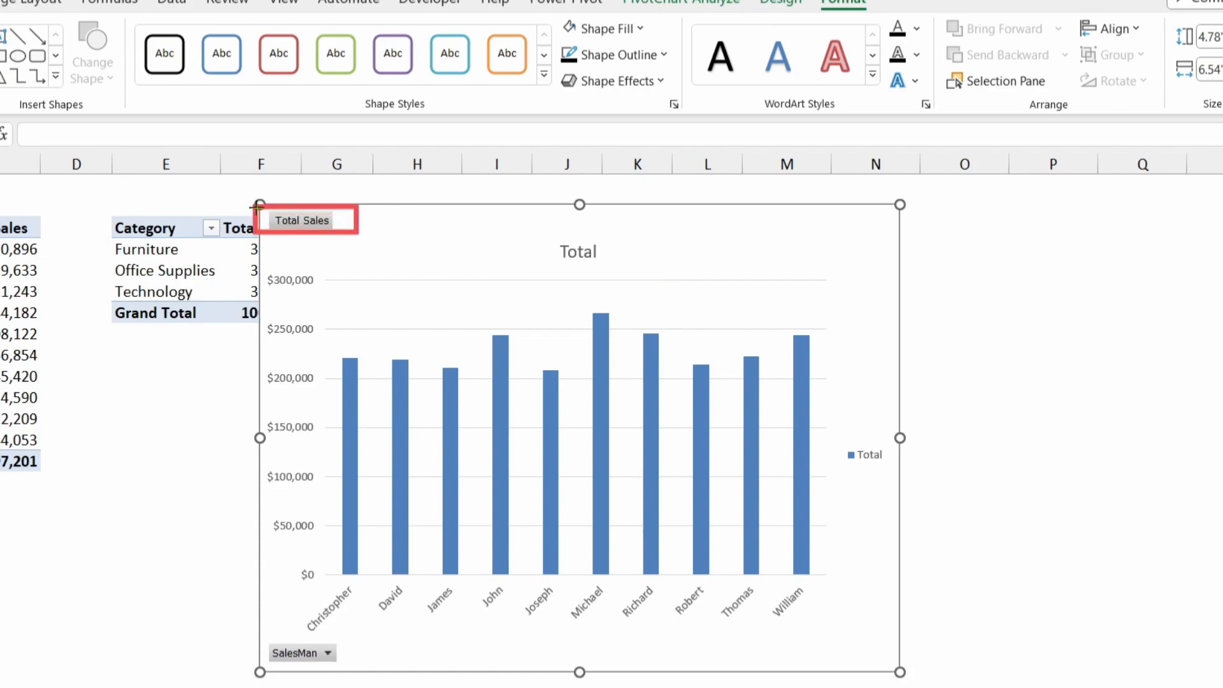
left_click_drag(354, 667, 257, 639)
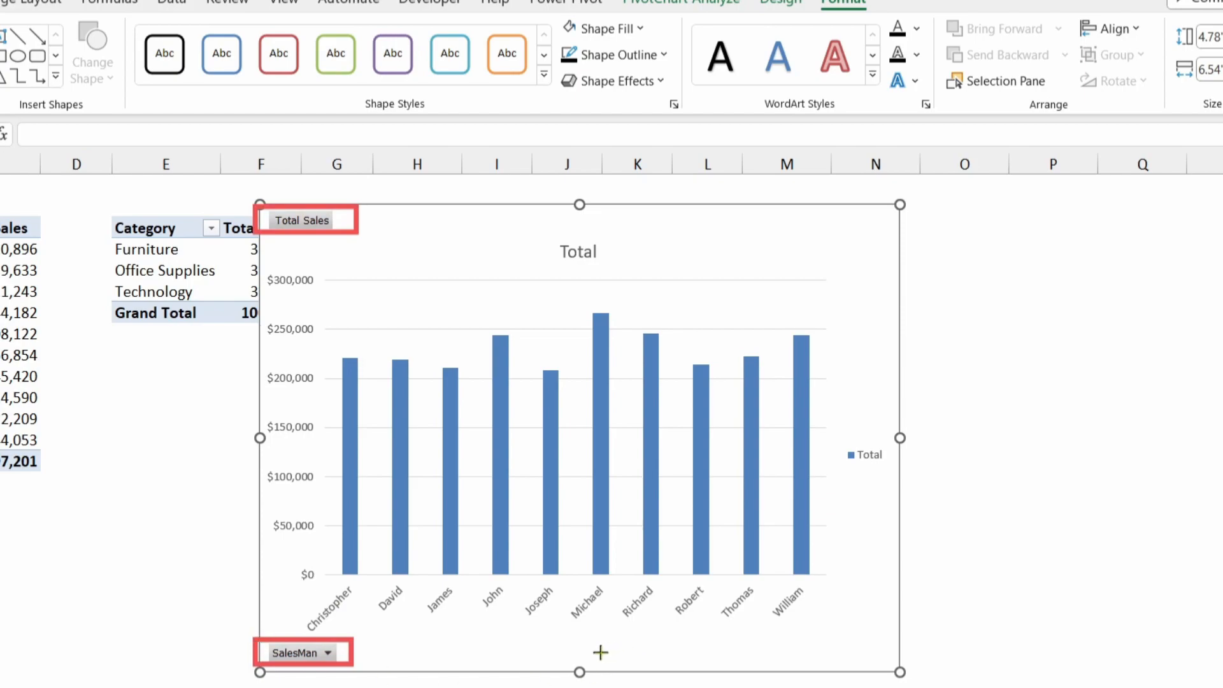
key("Escape")
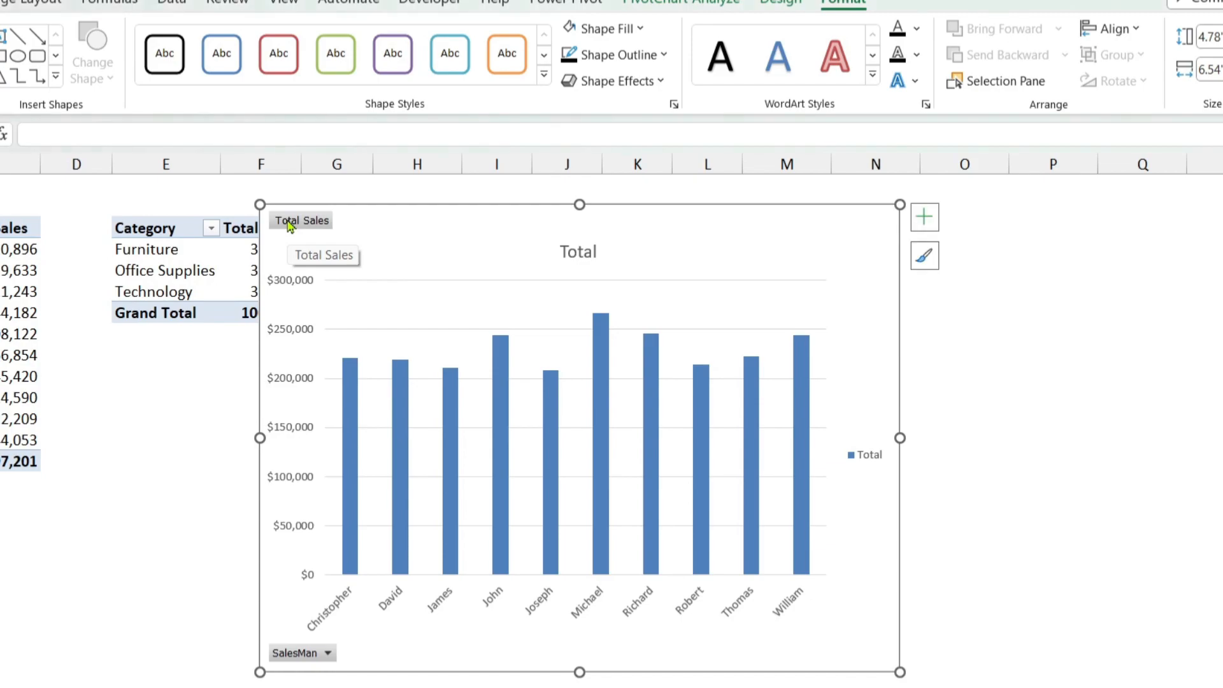
Step: Hide all field buttons on the PivotChart
right_click(307, 227)
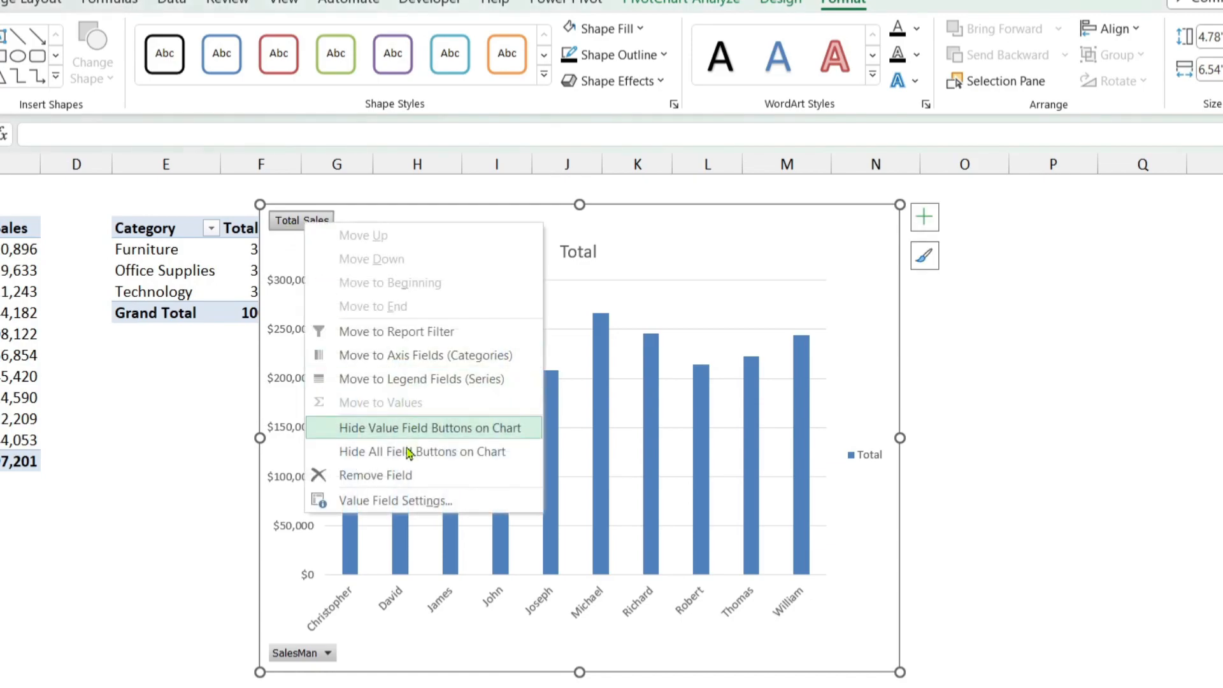
left_click(464, 460)
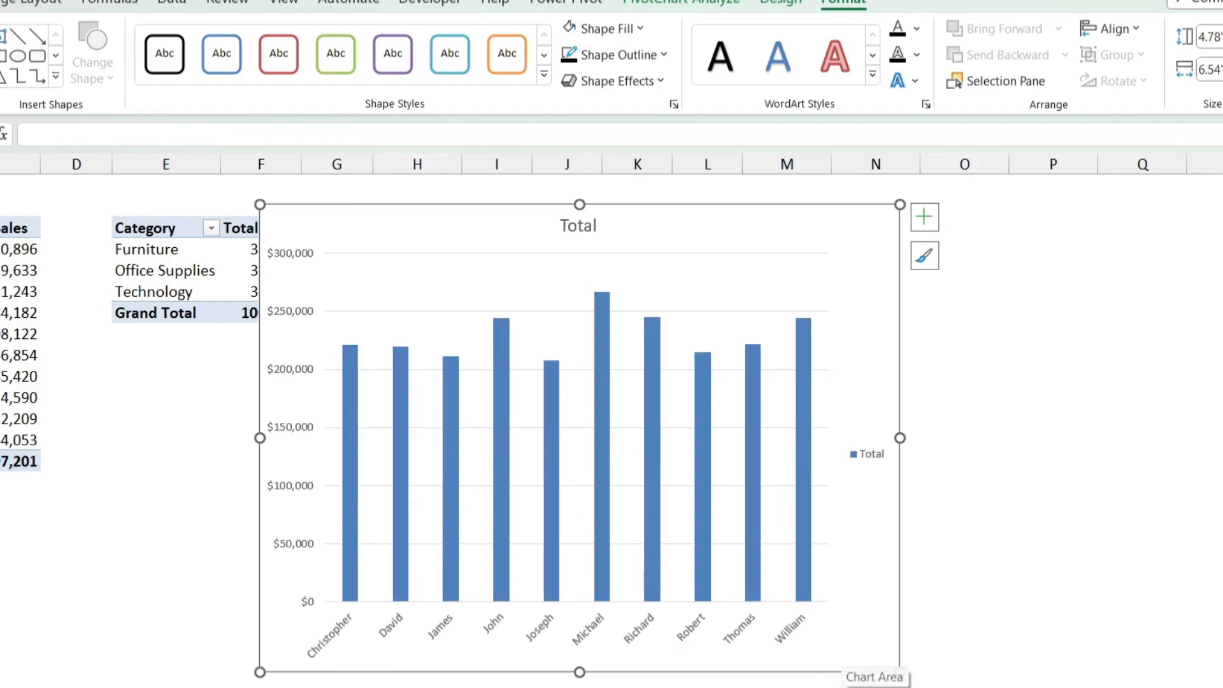
left_click_drag(834, 429, 896, 504)
left_click_drag(296, 611, 845, 663)
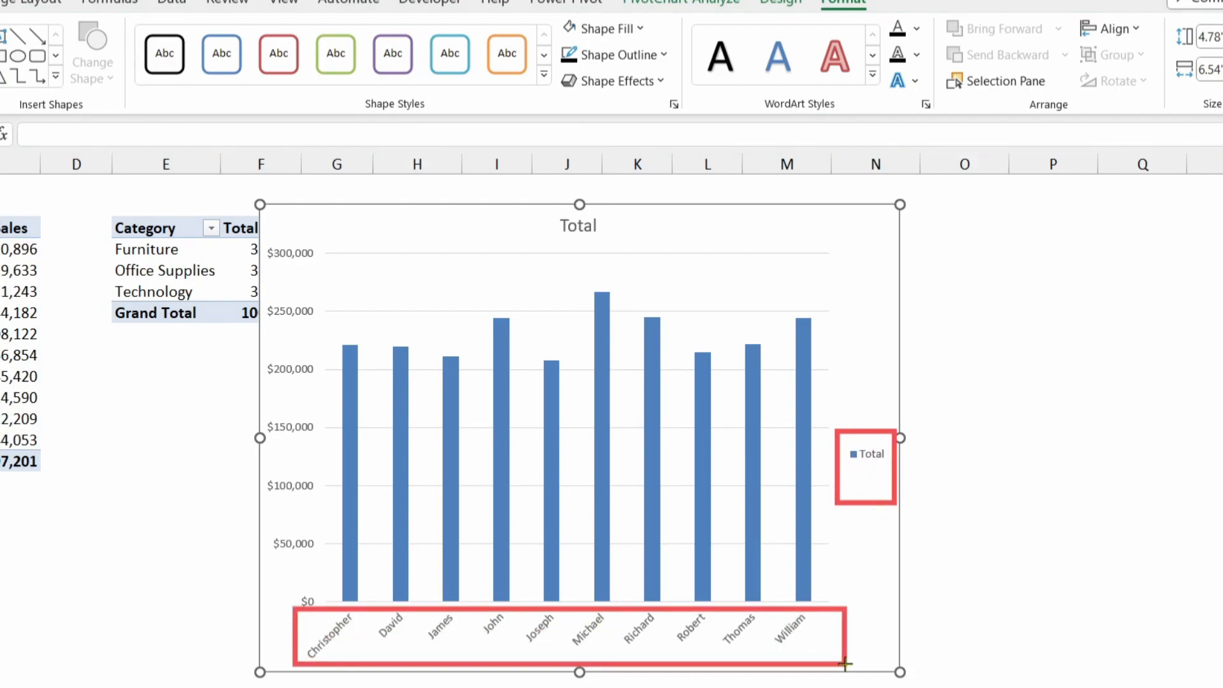
left_click_drag(267, 231, 332, 608)
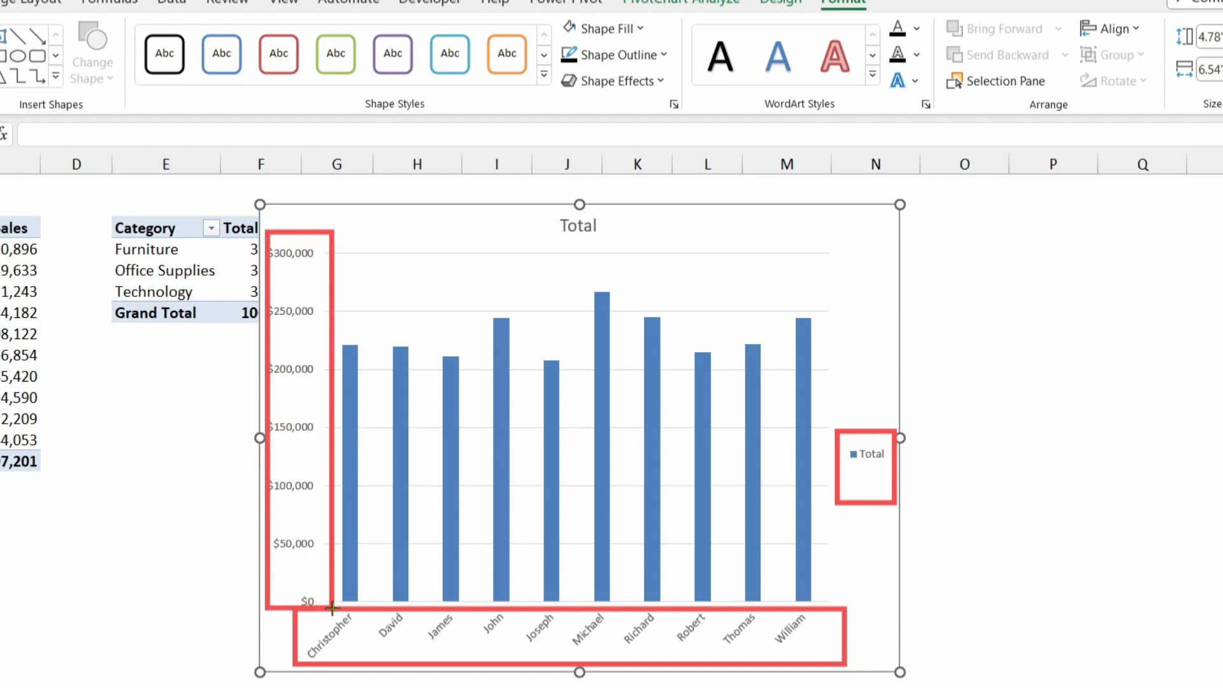
left_click_drag(850, 297, 821, 341)
left_click_drag(724, 238, 720, 249)
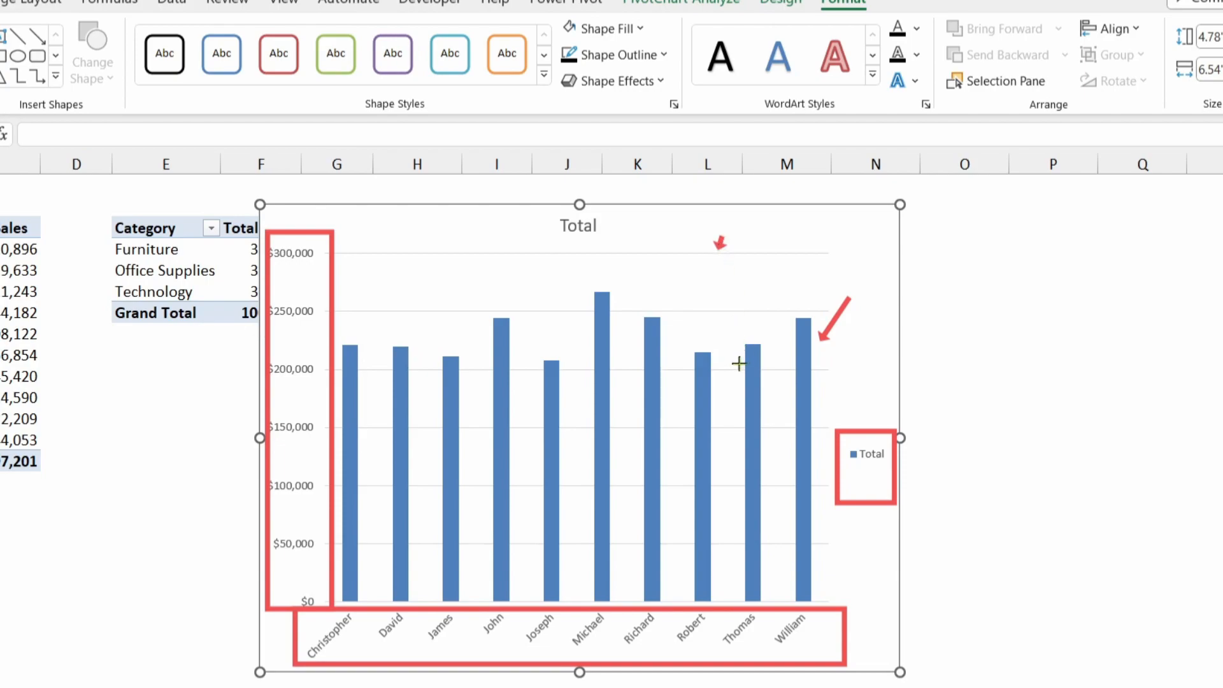
left_click_drag(692, 300, 684, 311)
key("Escape")
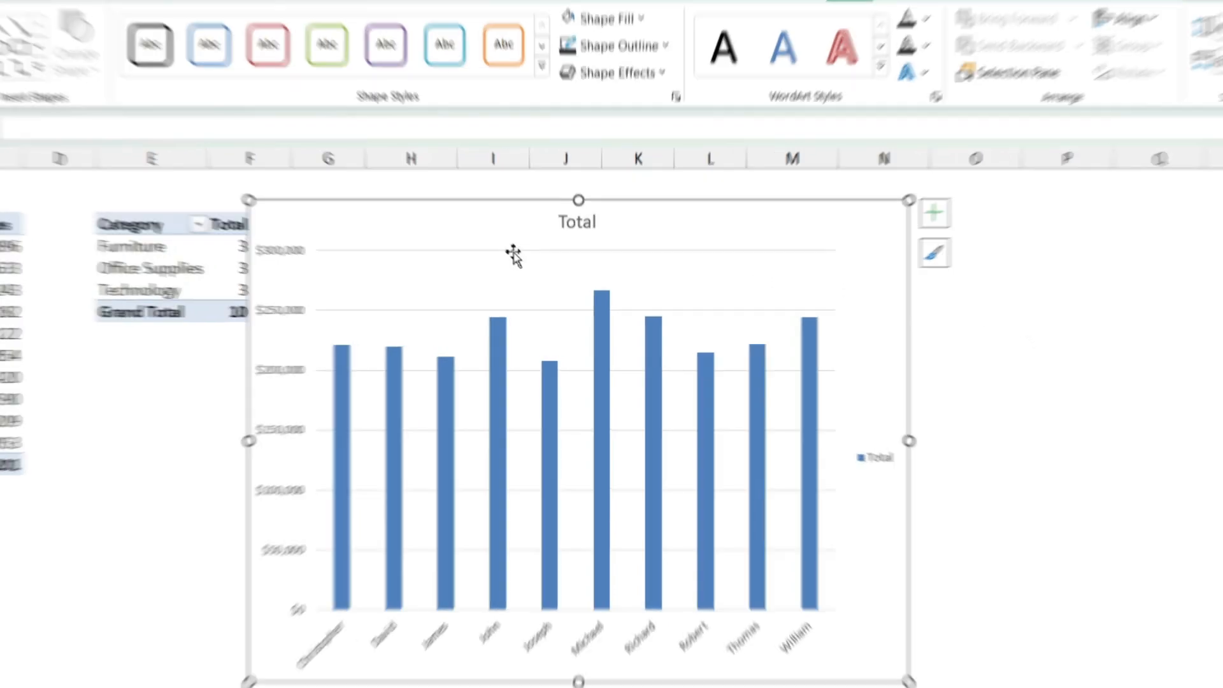
Step: Remove the chart title, both axes, the legend and the gridlines so only the columns remain
left_click(579, 230)
key("Delete")
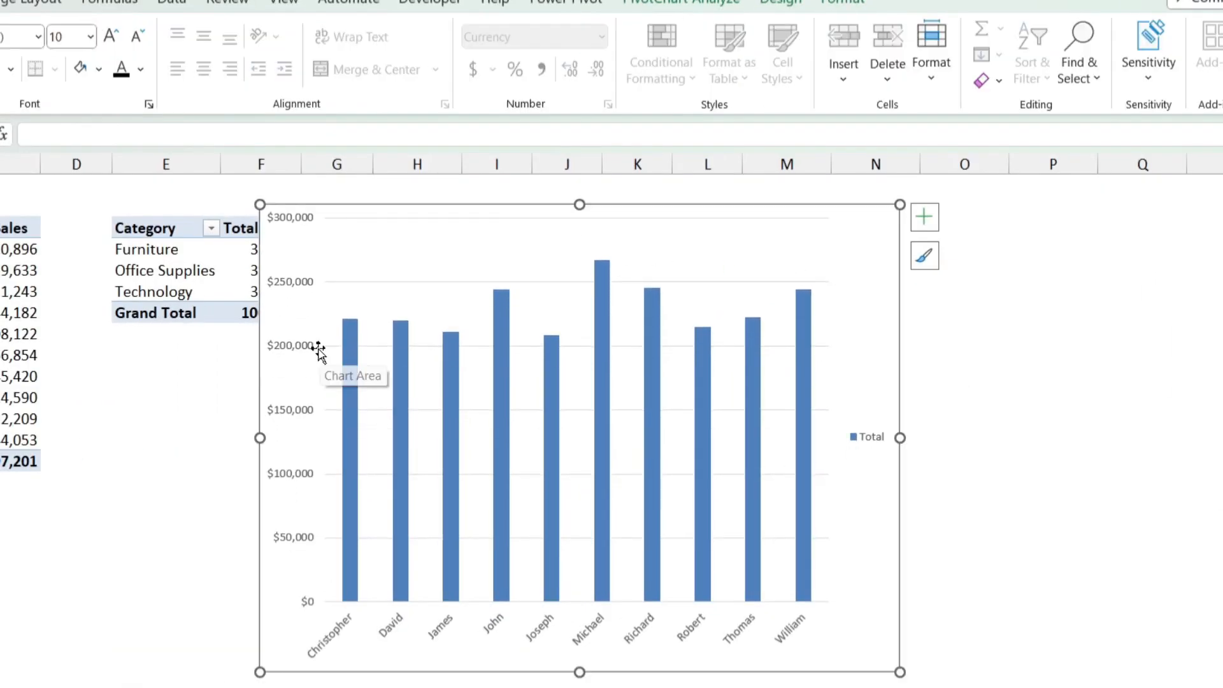
left_click(295, 351)
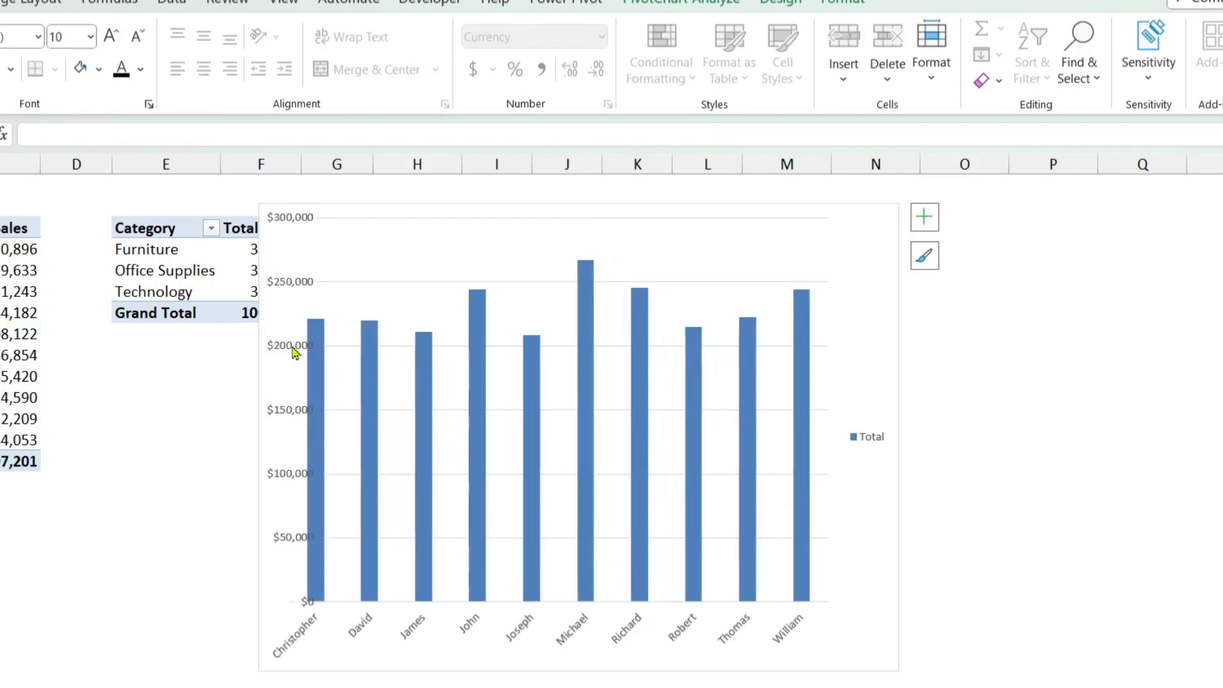
key("Delete")
left_click(356, 631)
key("Delete")
left_click(870, 437)
key("Delete")
left_click(706, 368)
key("Delete")
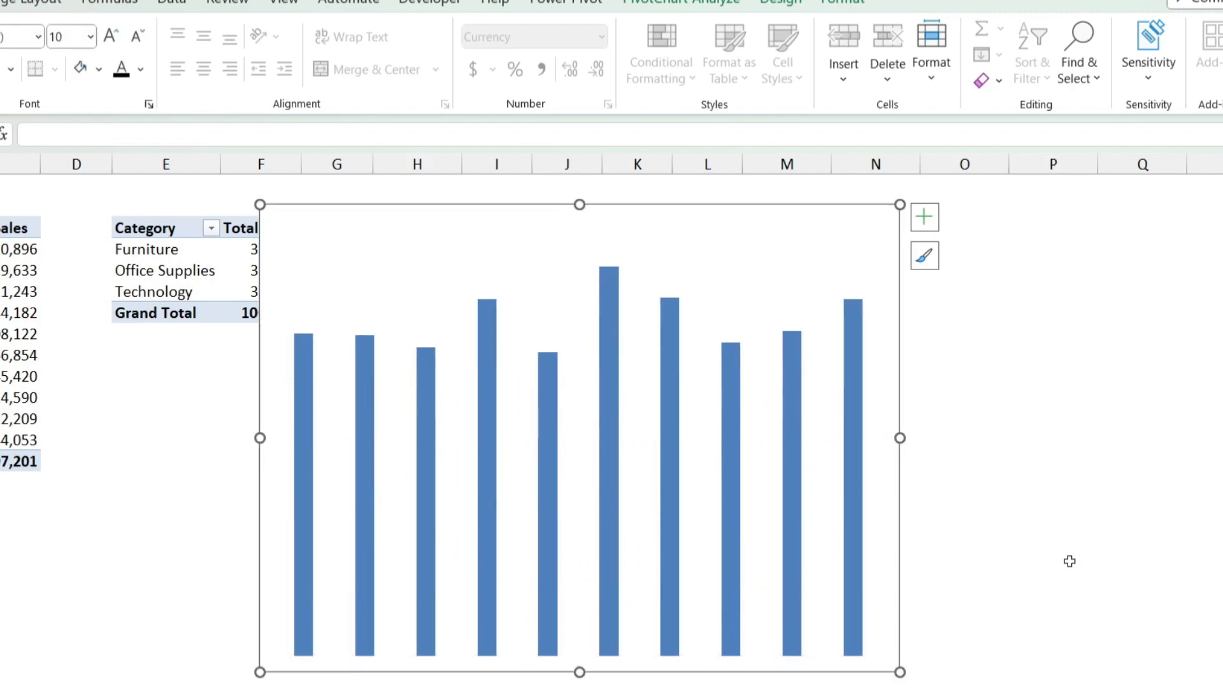
left_click(978, 402)
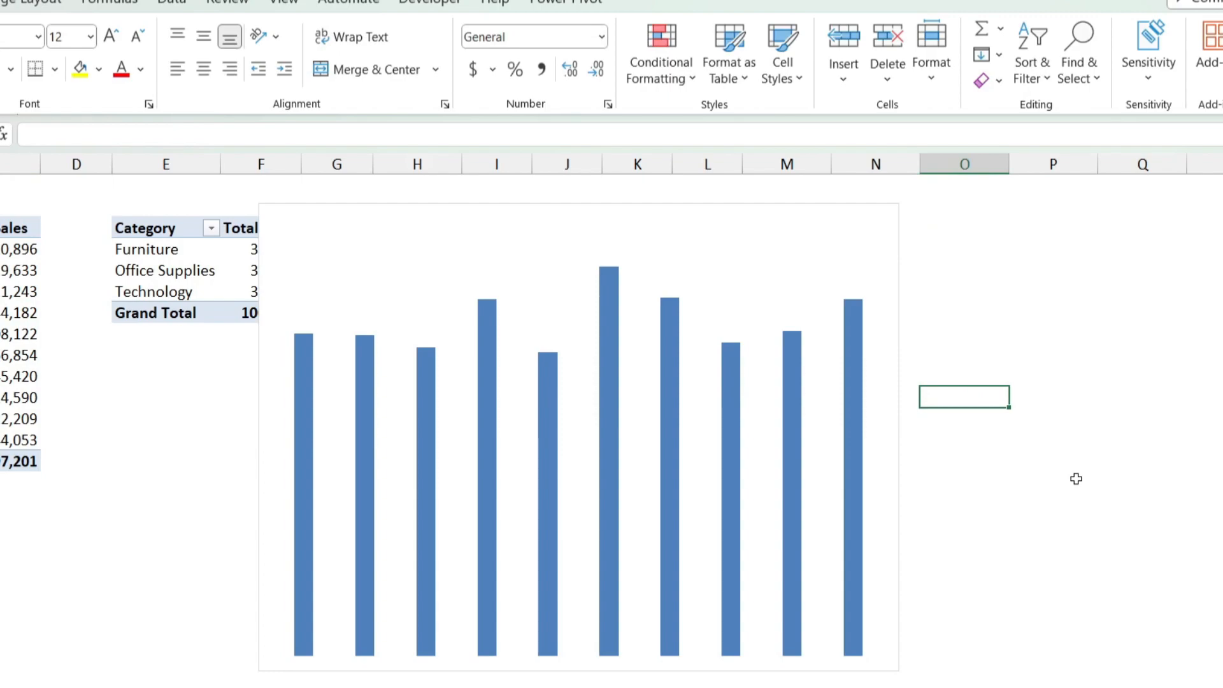
Step: Turn on the primary horizontal and primary vertical axes of the column chart through its chart elements
left_click(862, 221)
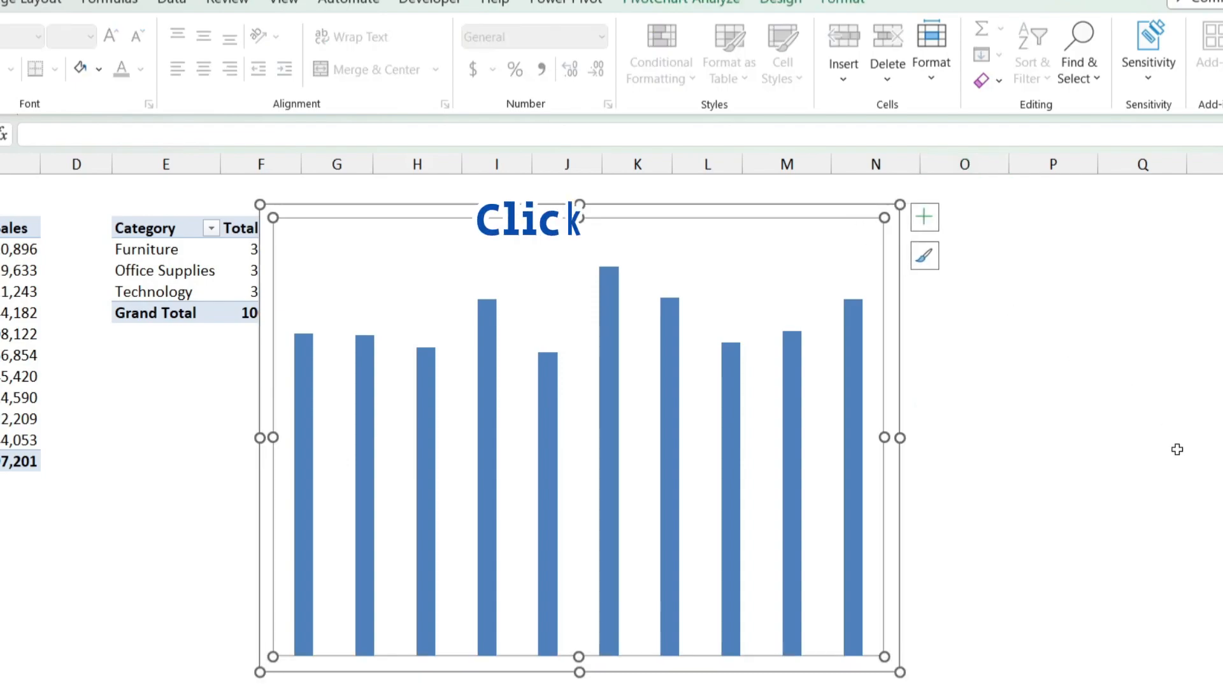
left_click(904, 312)
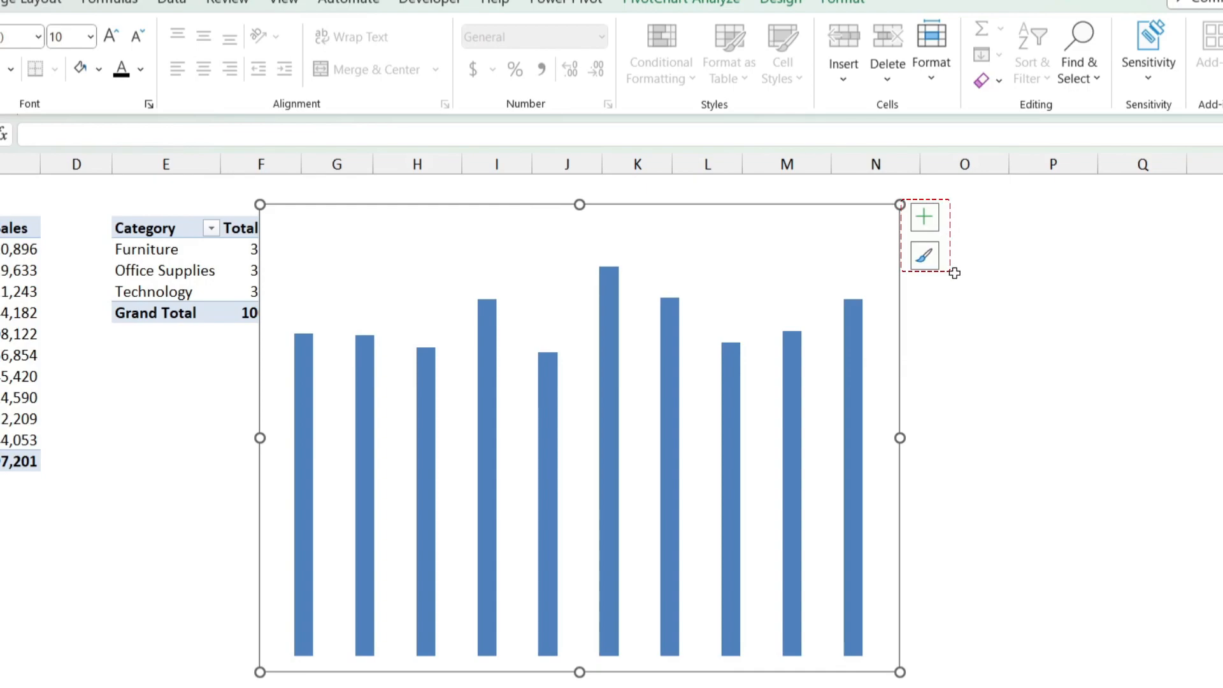
left_click(929, 228)
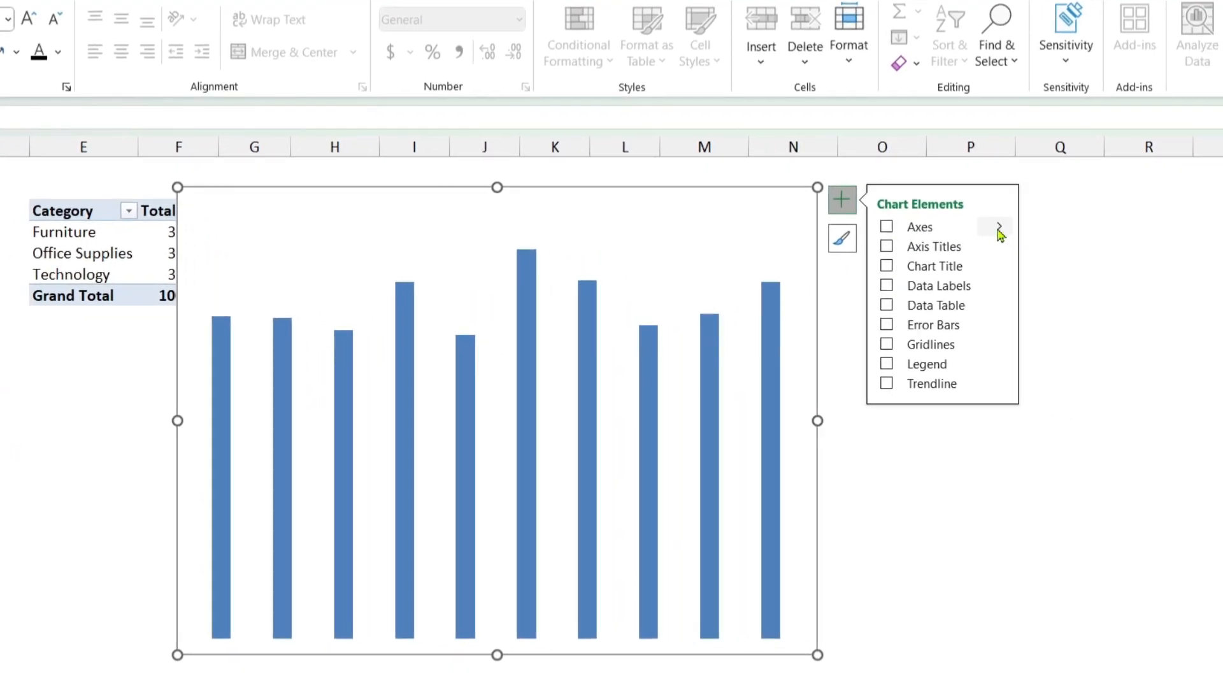
left_click(998, 230)
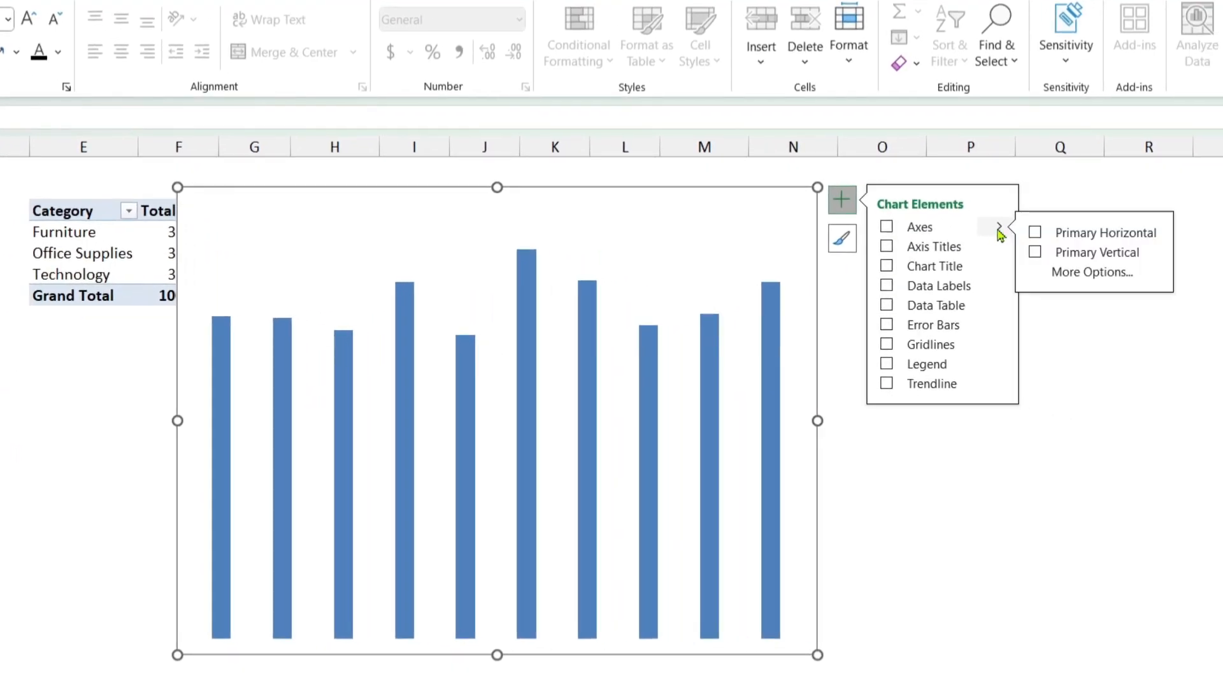
left_click(1037, 233)
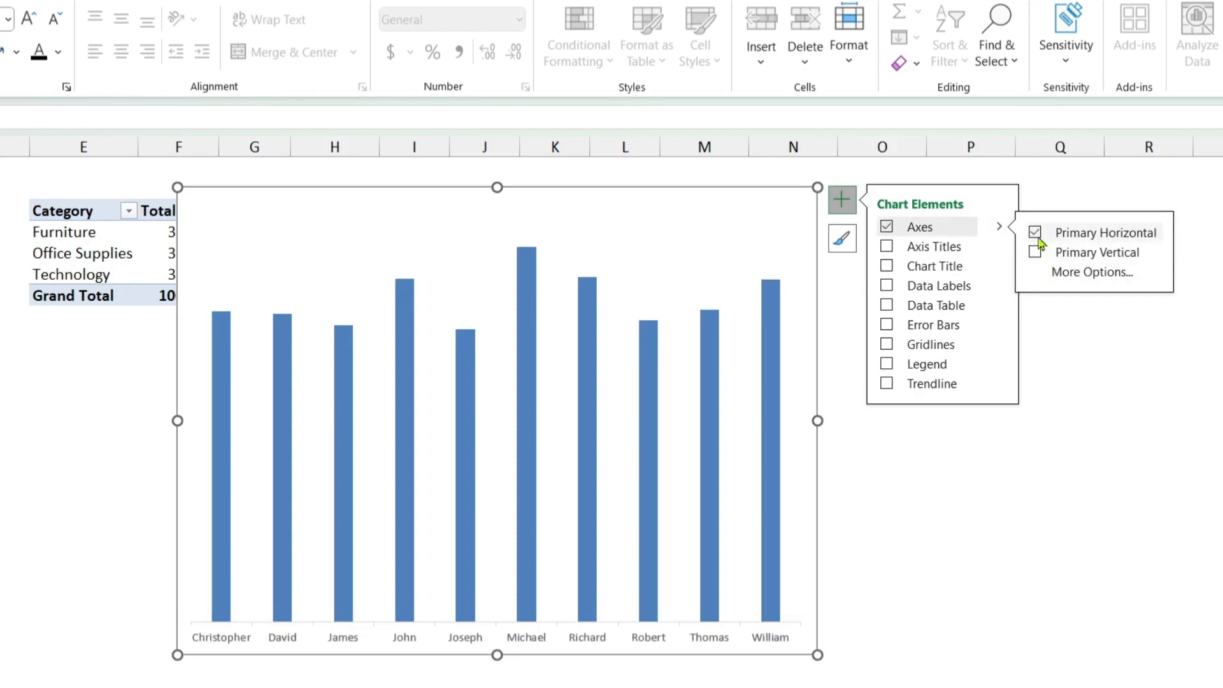
left_click(1035, 253)
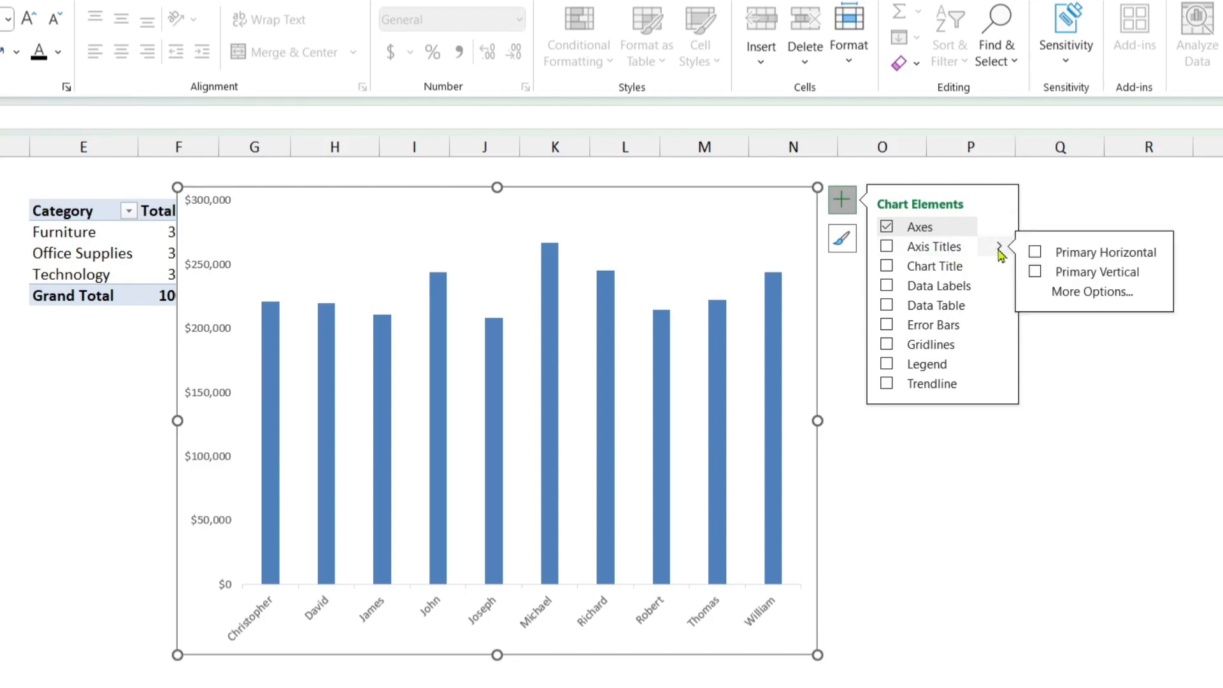
Step: Add primary horizontal and primary vertical axis titles and a chart title to the chart
left_click(1035, 253)
left_click(1036, 272)
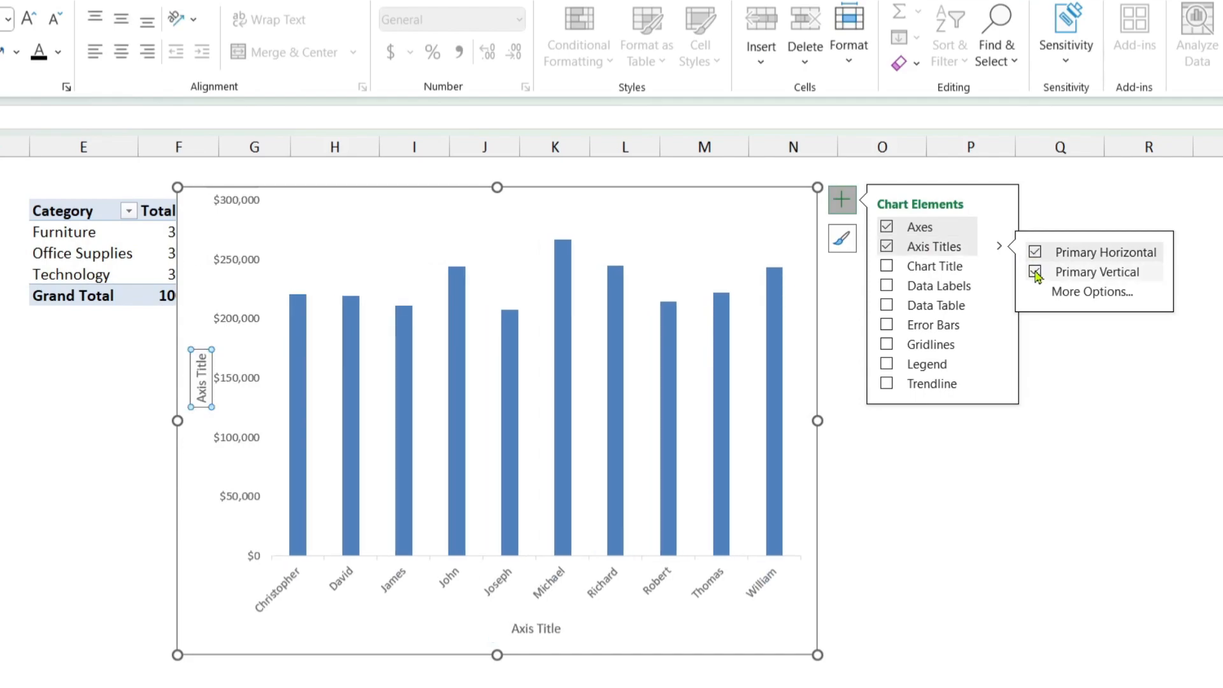
left_click(889, 269)
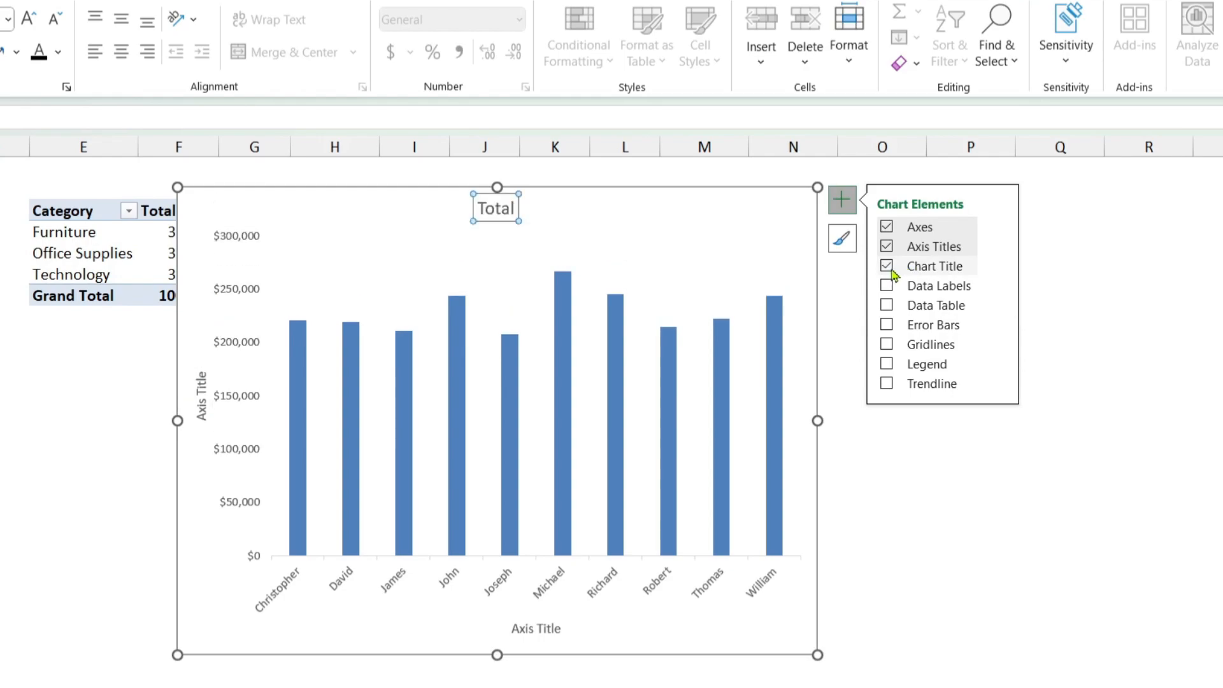
left_click(1000, 270)
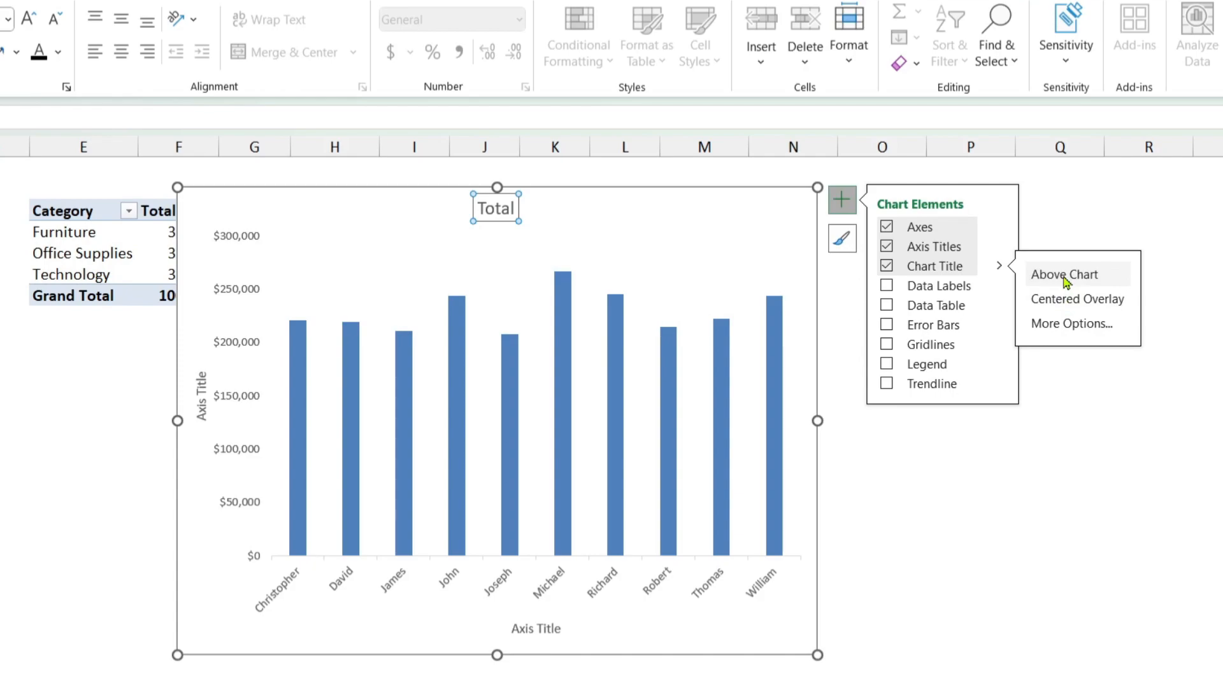
Step: Add data labels to the chart columns, positioned at Outside End
left_click(996, 288)
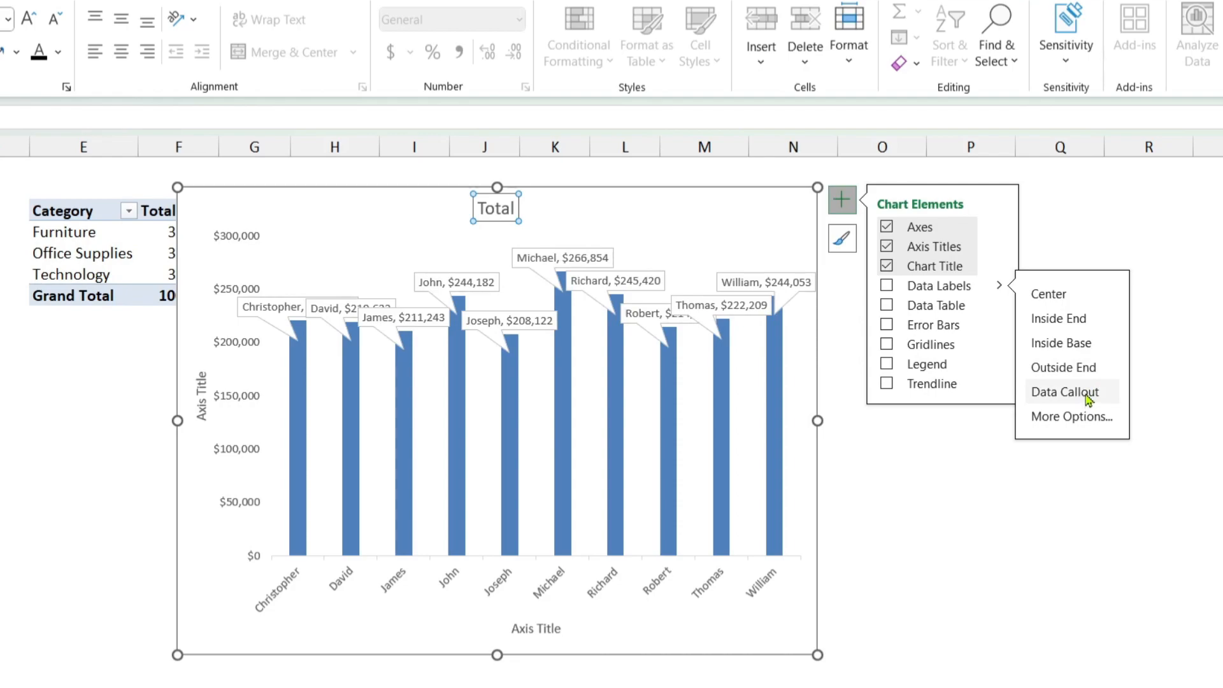
left_click(1075, 327)
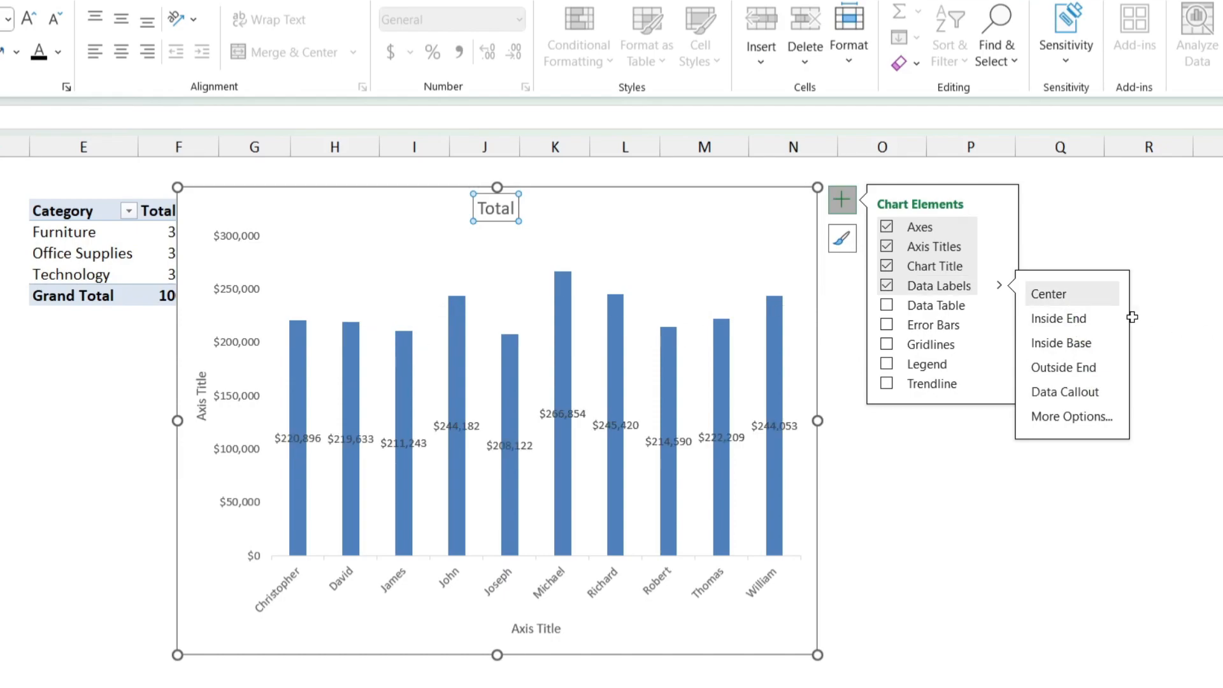
left_click(1083, 369)
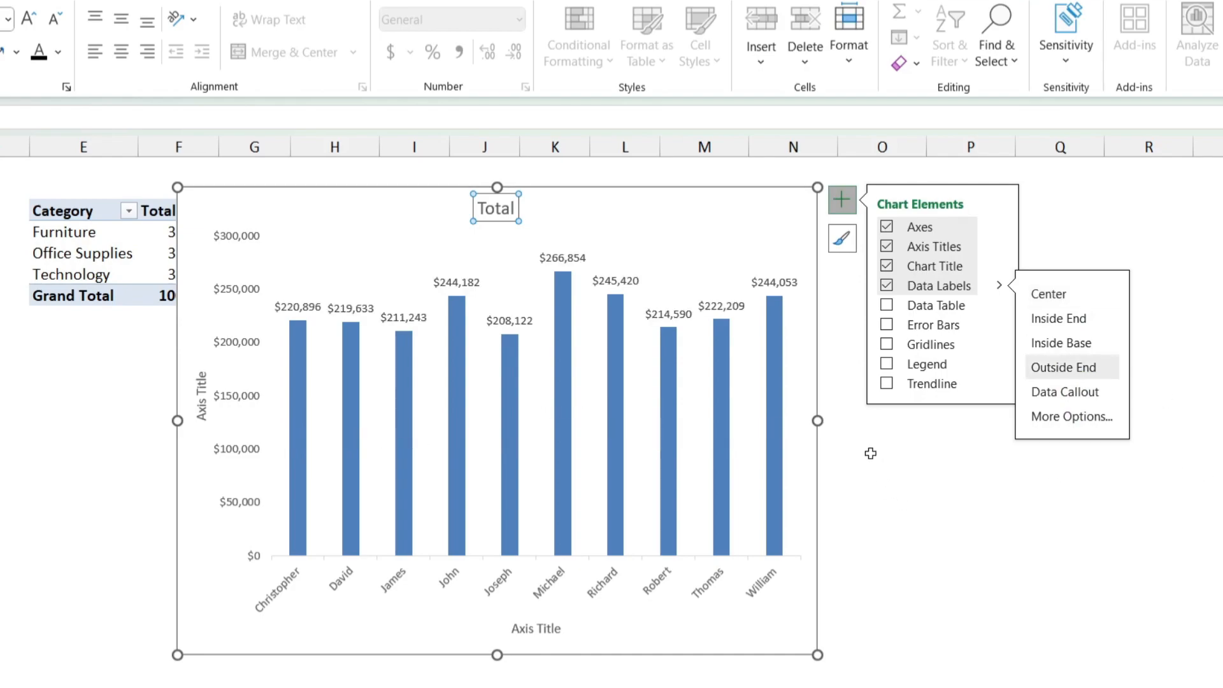
left_click(849, 408)
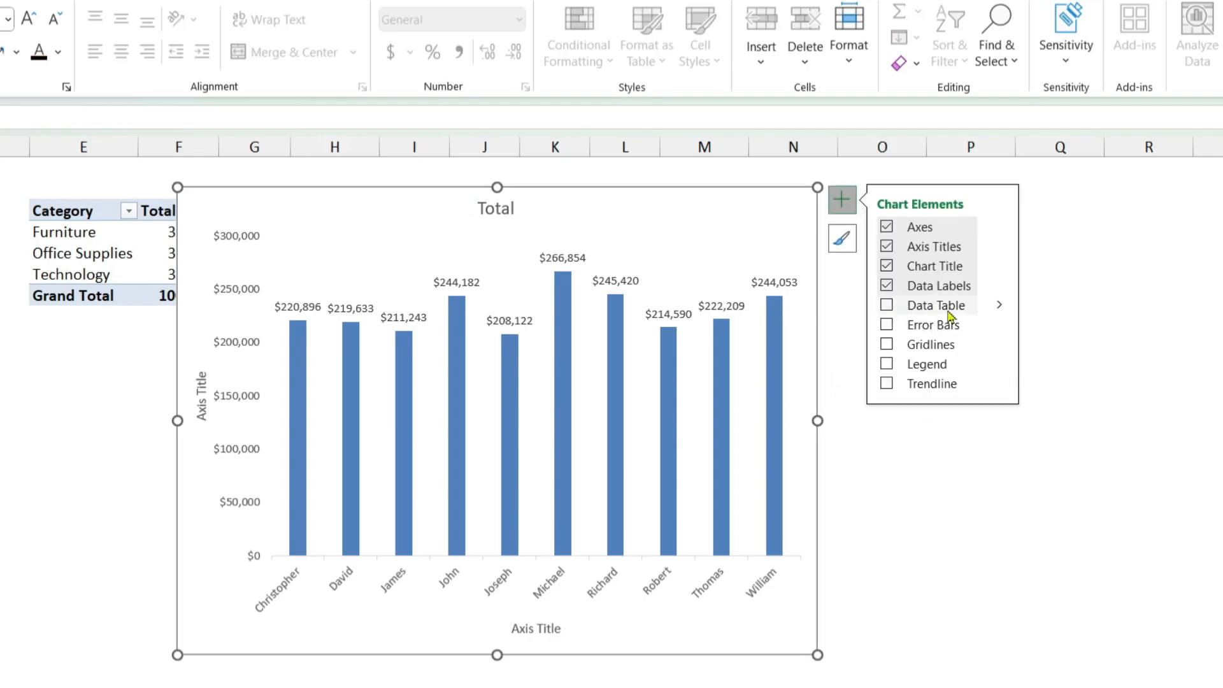
Step: Try a data table below the chart, comparing the options with and without legend keys
left_click(887, 308)
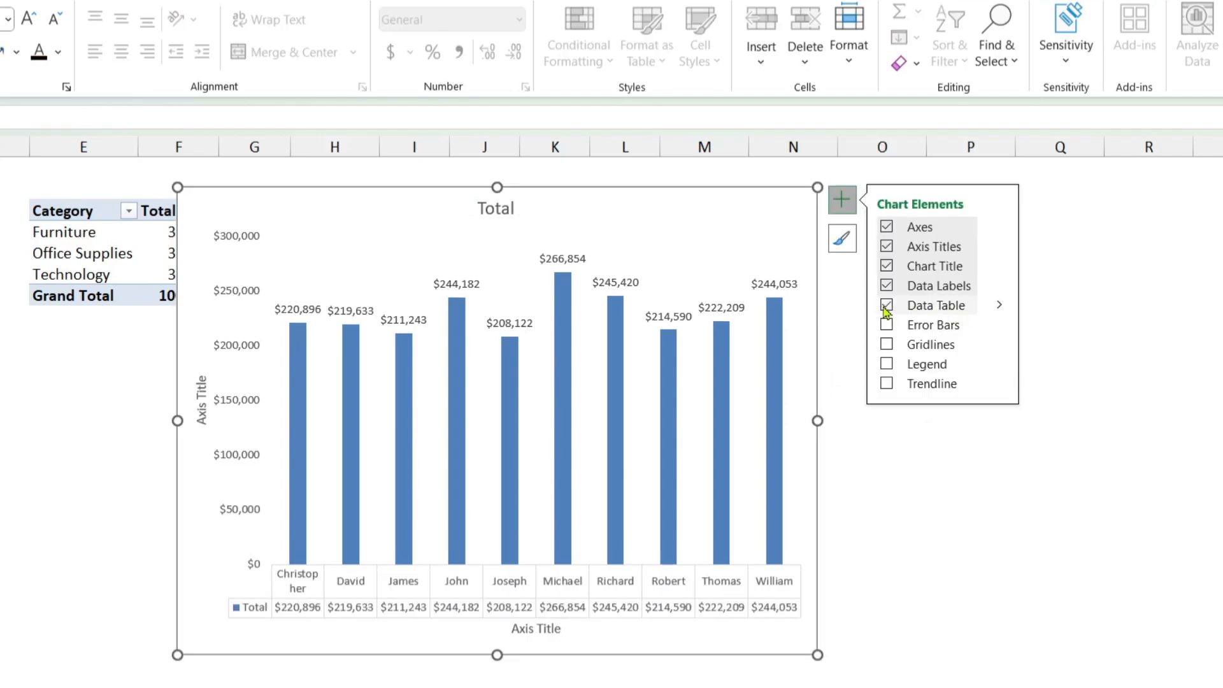
left_click(889, 307)
left_click(999, 305)
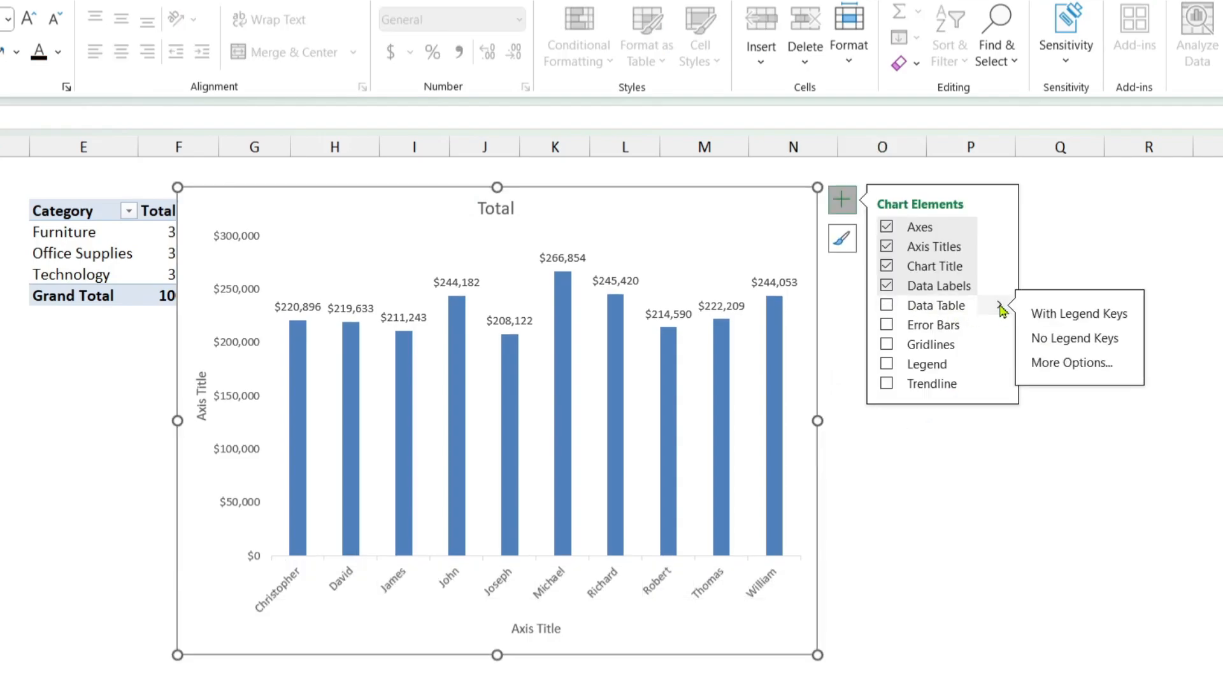
left_click(1081, 321)
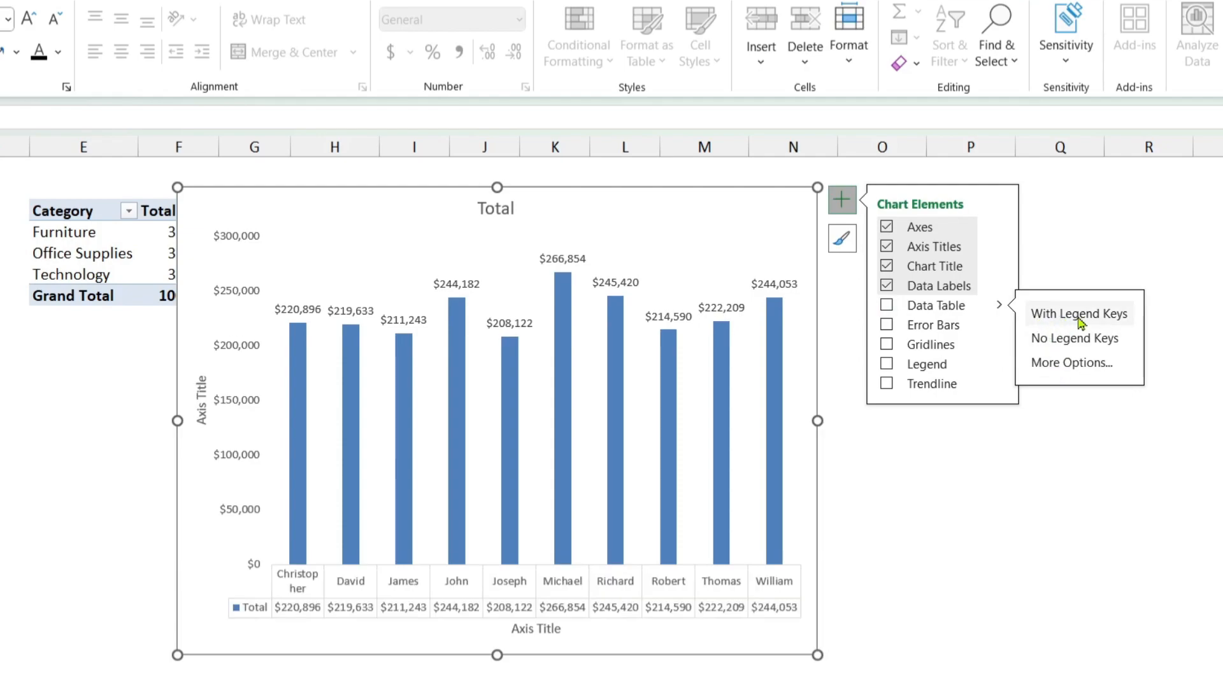
left_click(1069, 344)
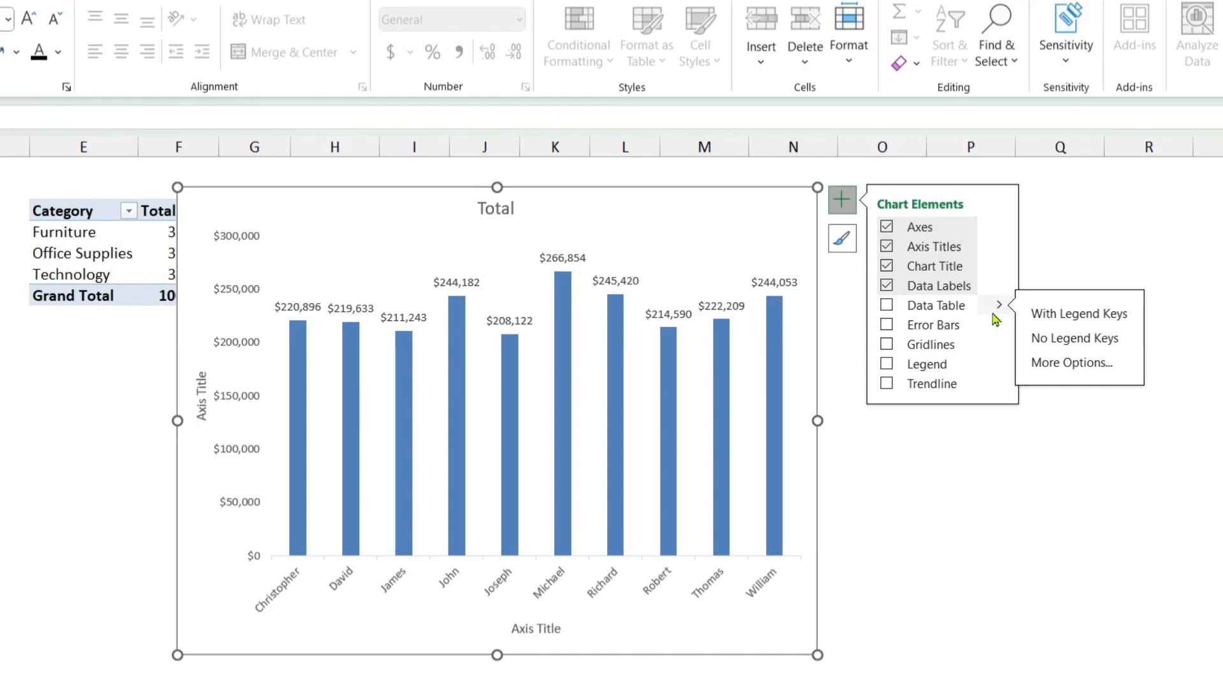
Step: Try error bars on the chart columns, then remove them
mouse_move(1000, 325)
left_click(1044, 346)
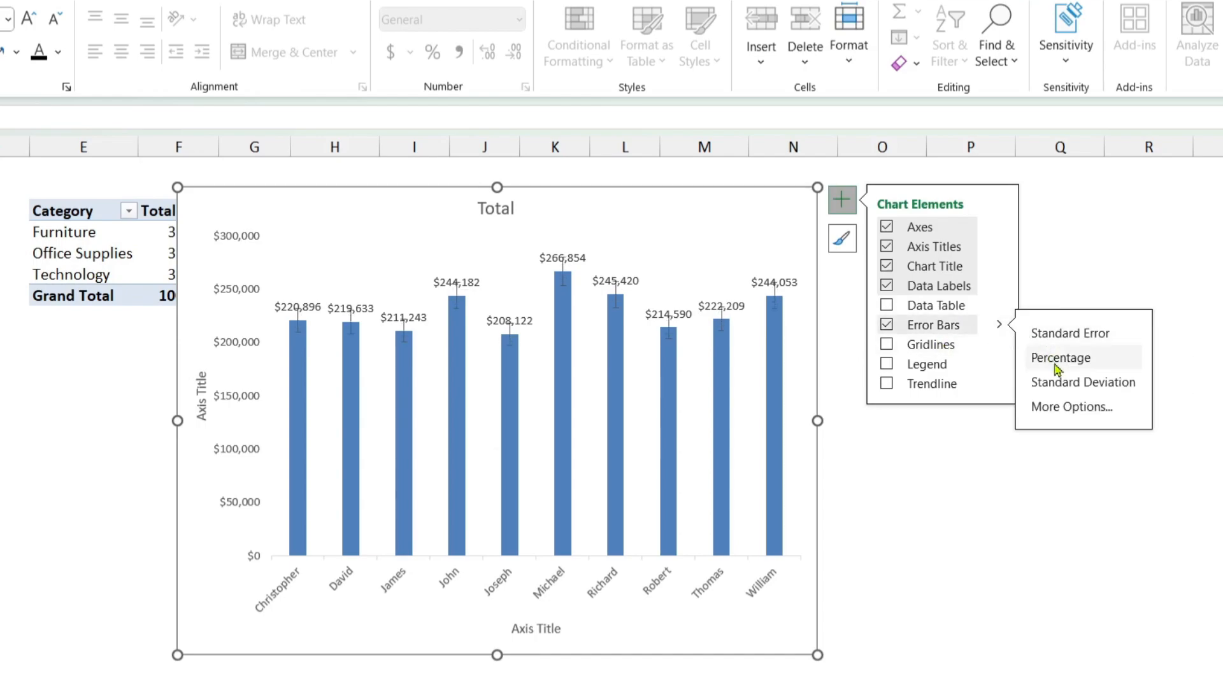
left_click(886, 326)
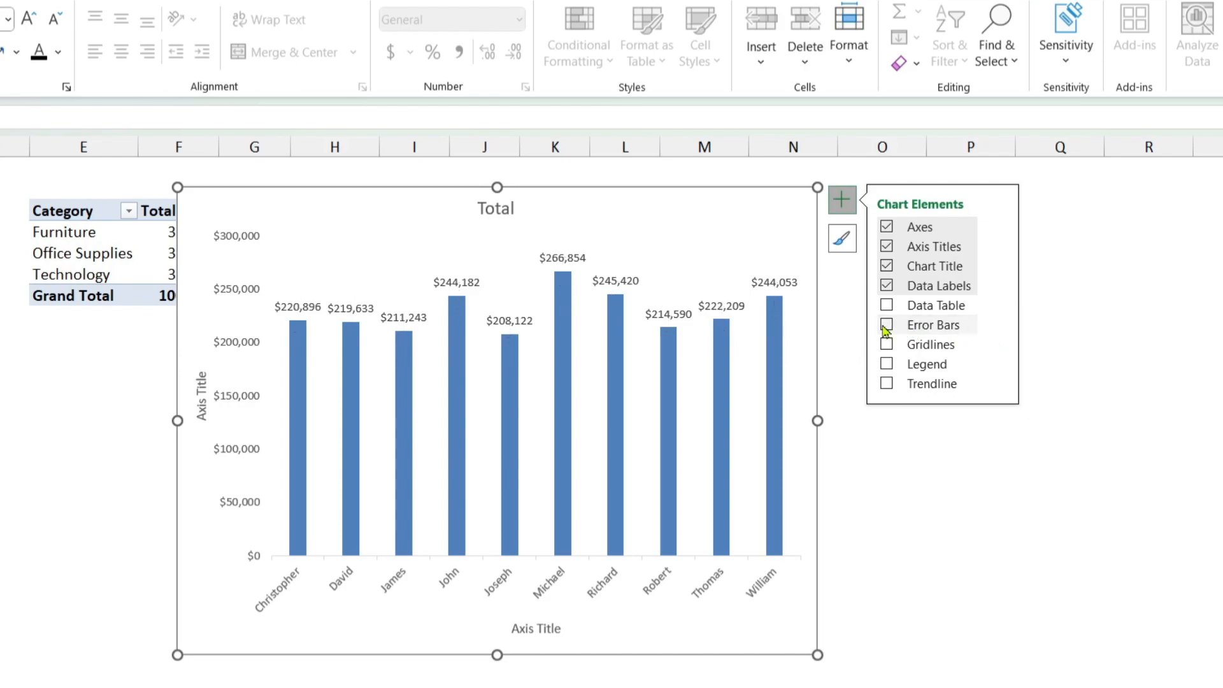
Step: Try primary major horizontal and primary major vertical gridlines on the chart, then turn both off
left_click(998, 347)
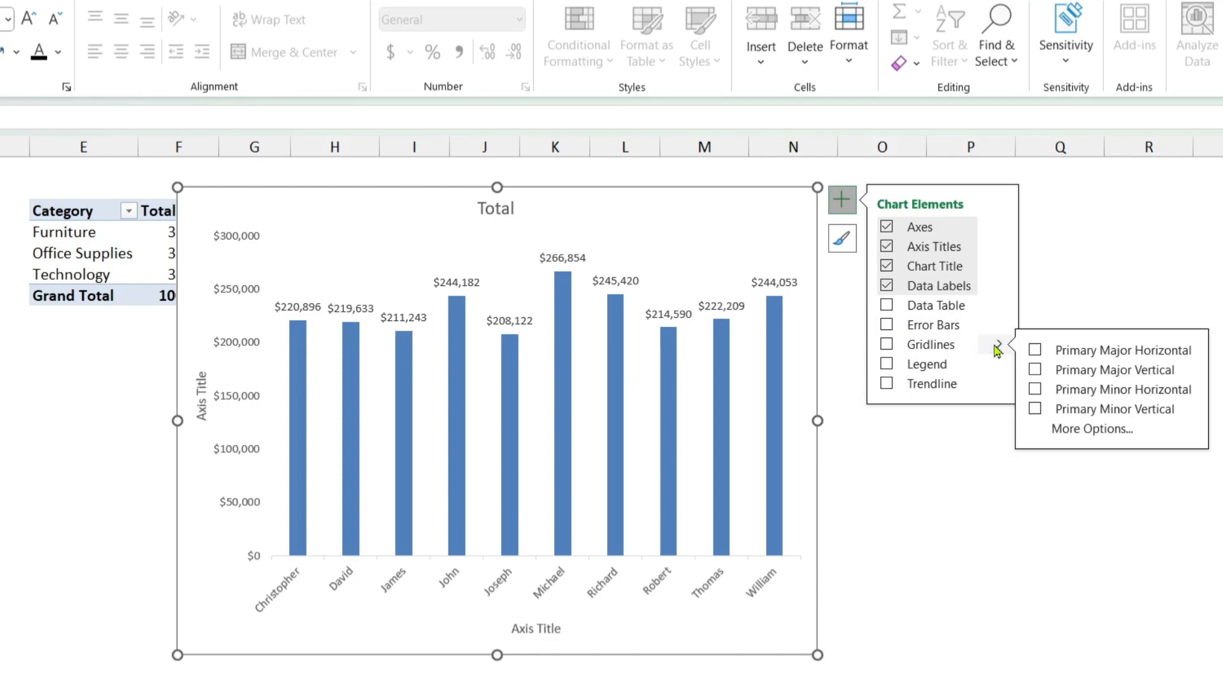
left_click(1035, 351)
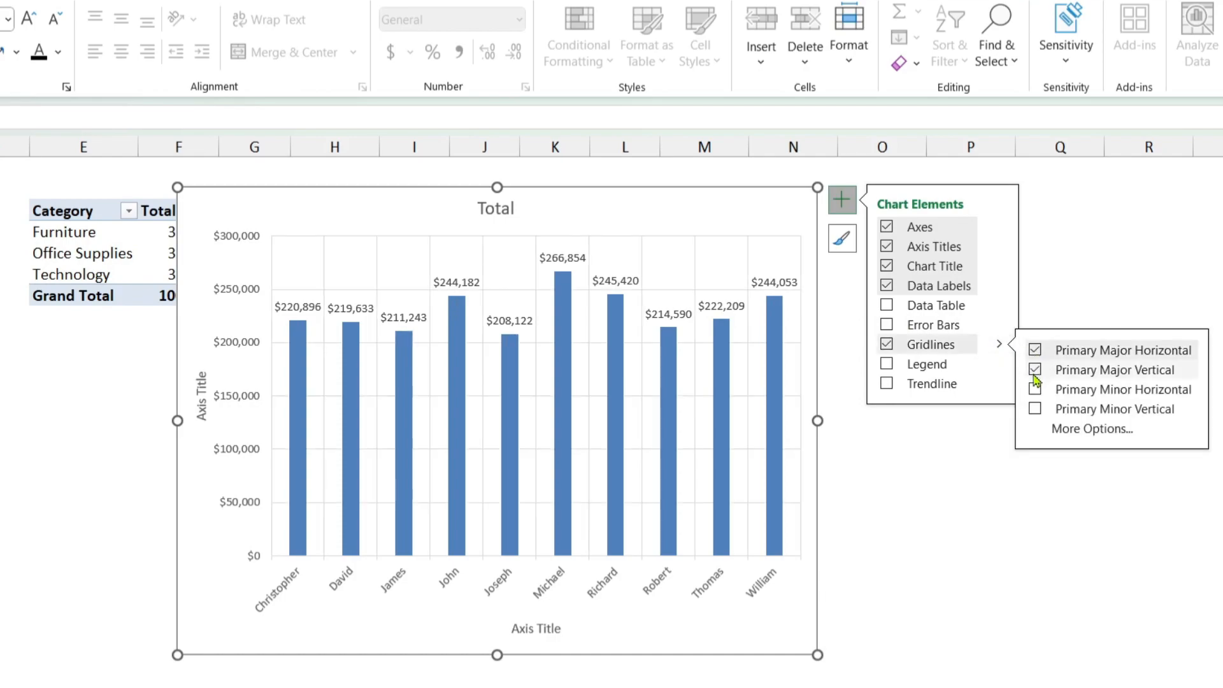
left_click(1036, 372)
left_click(1035, 352)
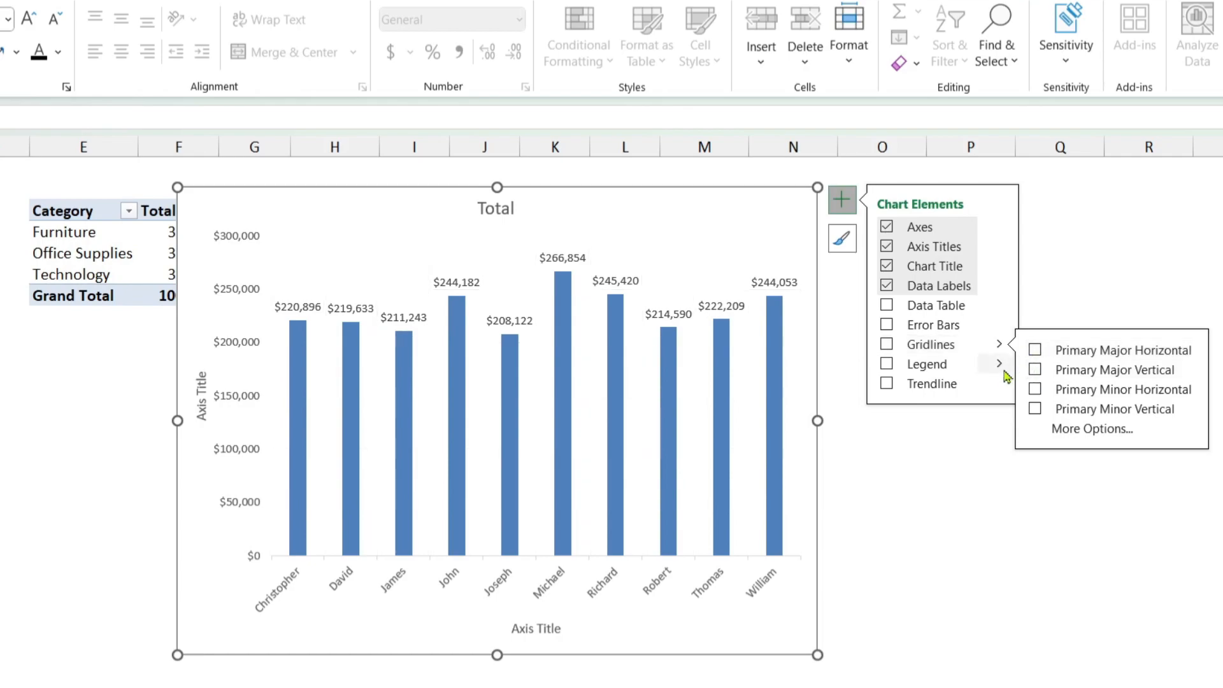
mouse_move(1002, 370)
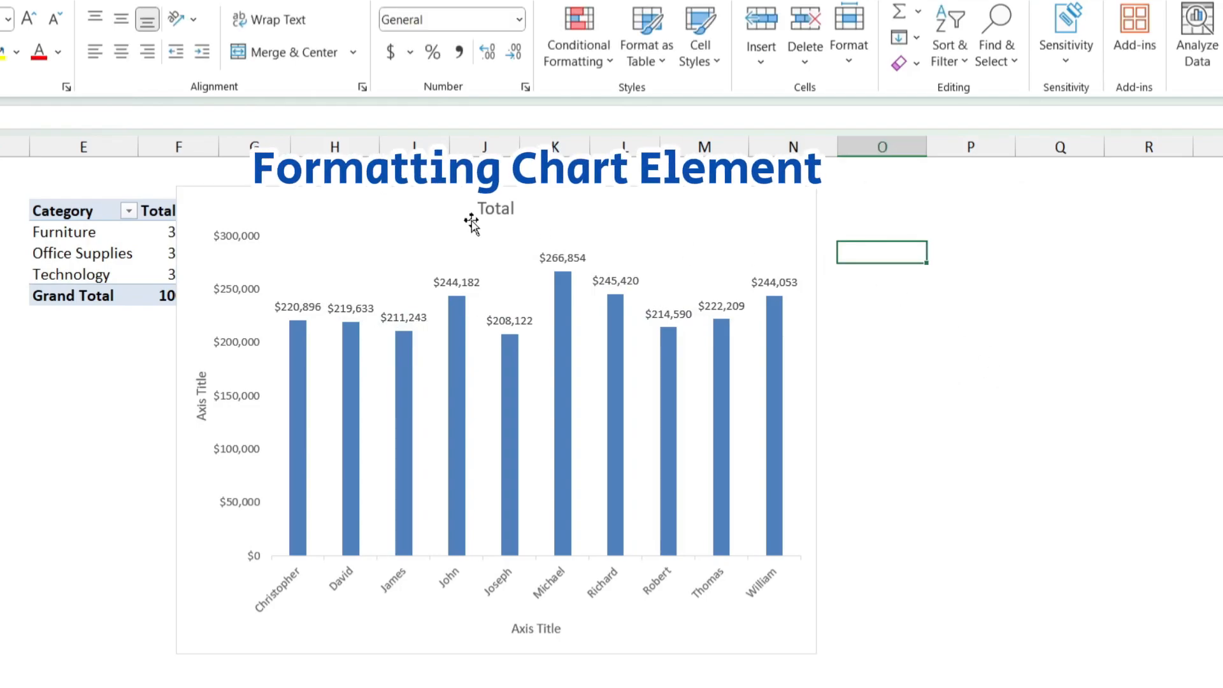
Step: Change the chart title text to "Sales by Salesman"
left_click(497, 205)
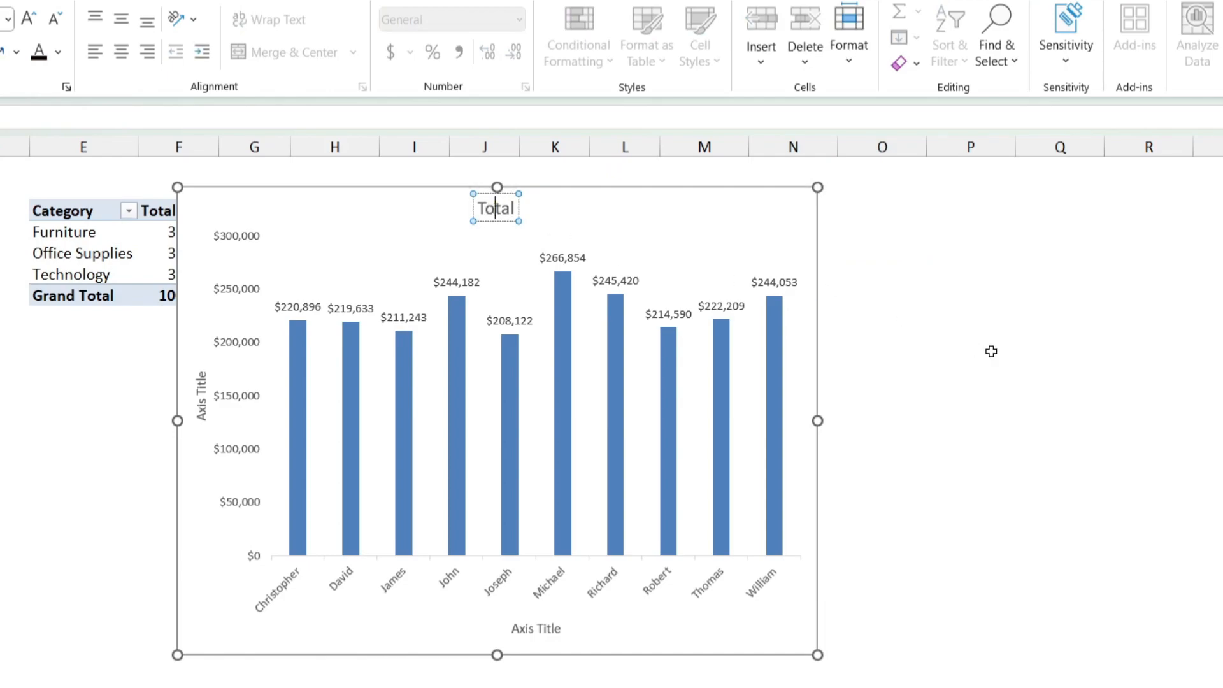
type("Sael")
key("BackSpace")
key("BackSpace")
type("les by")
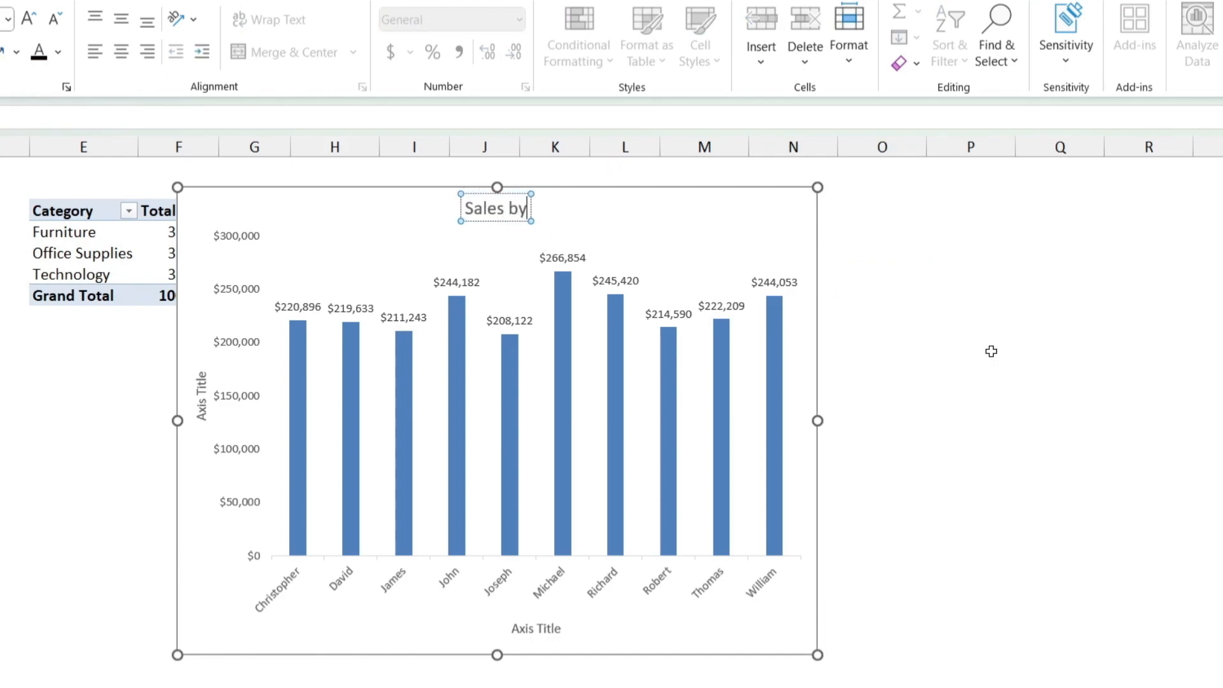
type(" Salesman")
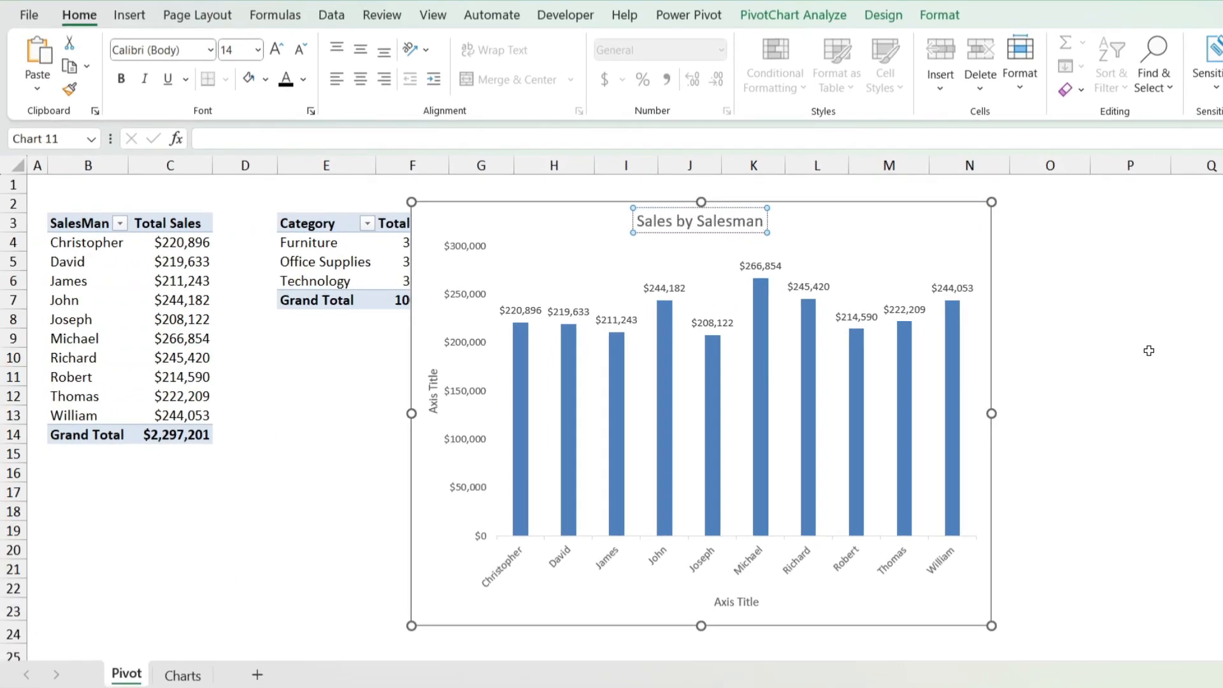
Step: Format the chart title text as bold, black and 12 points in size
key("ctrl+a")
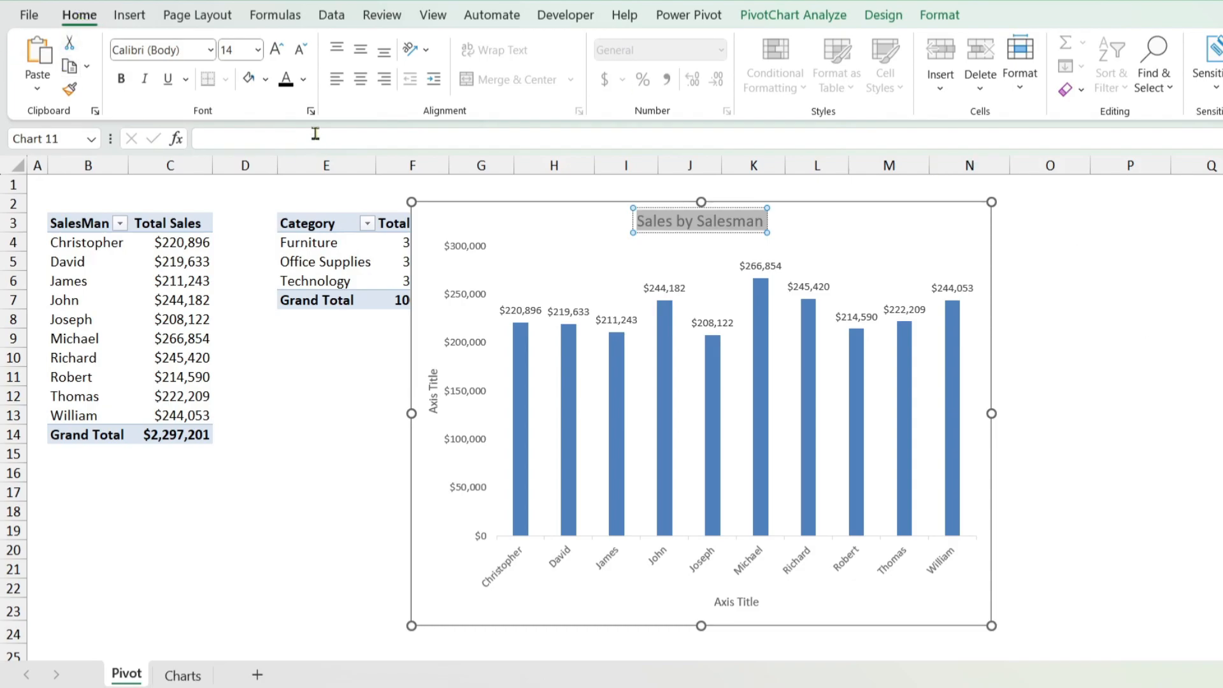
left_click(299, 50)
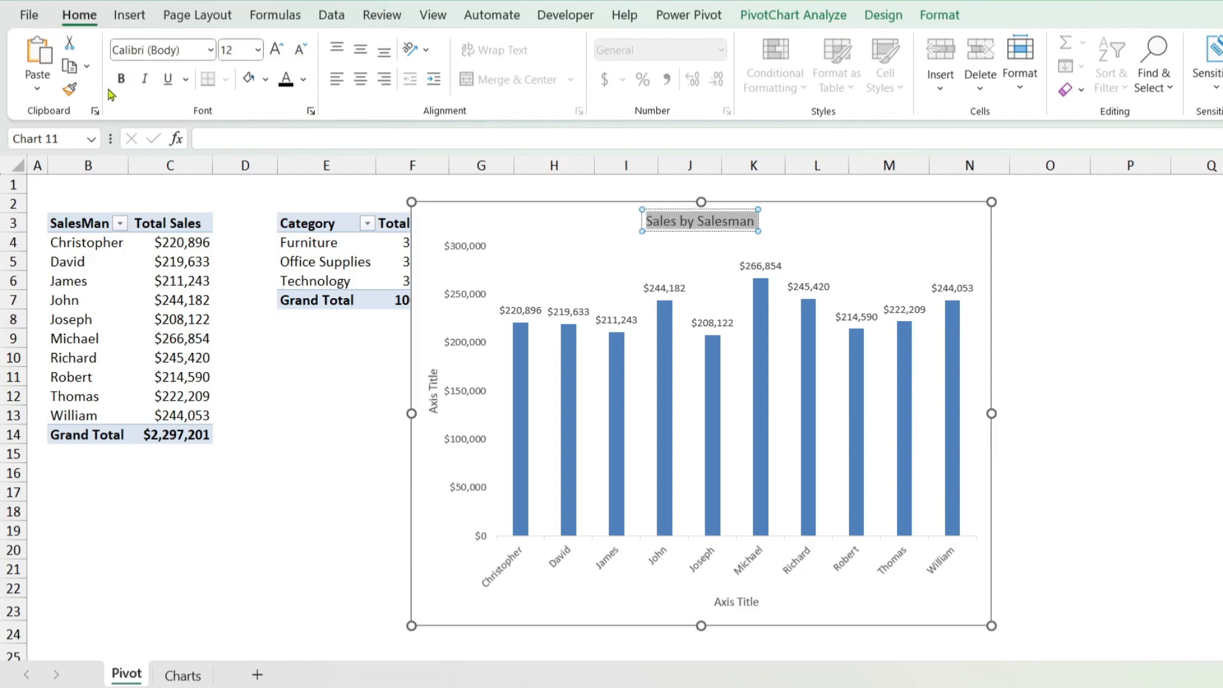
left_click(210, 50)
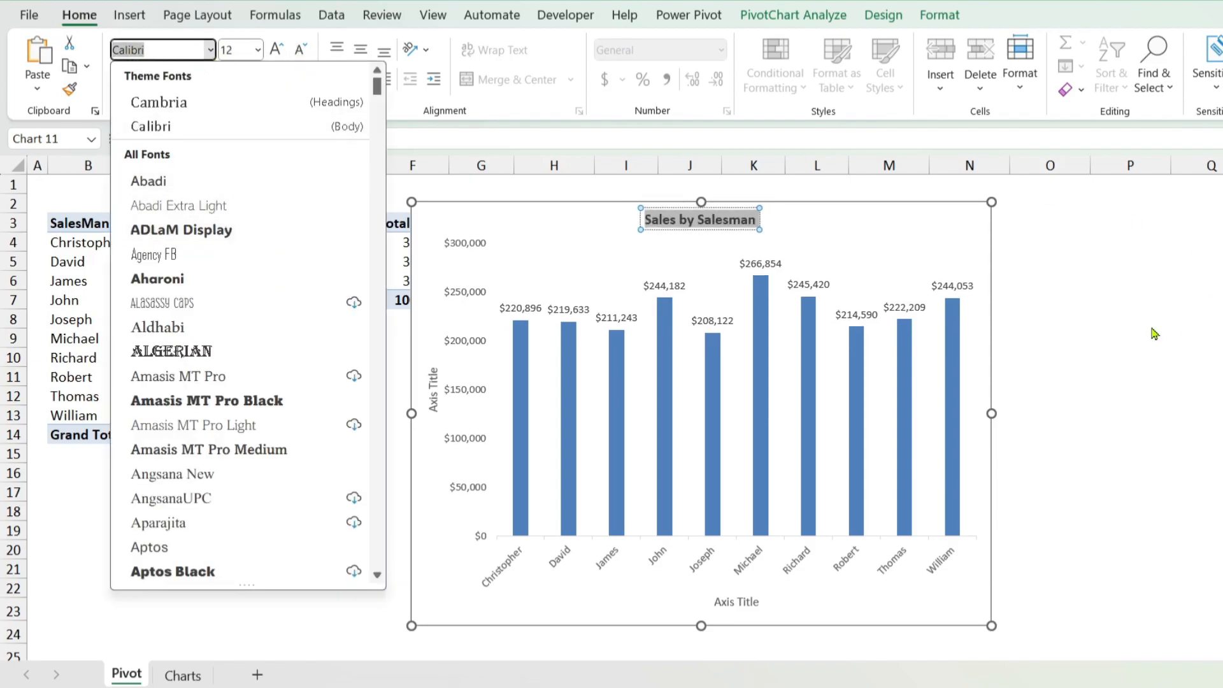
left_click(1098, 267)
left_click(1054, 239)
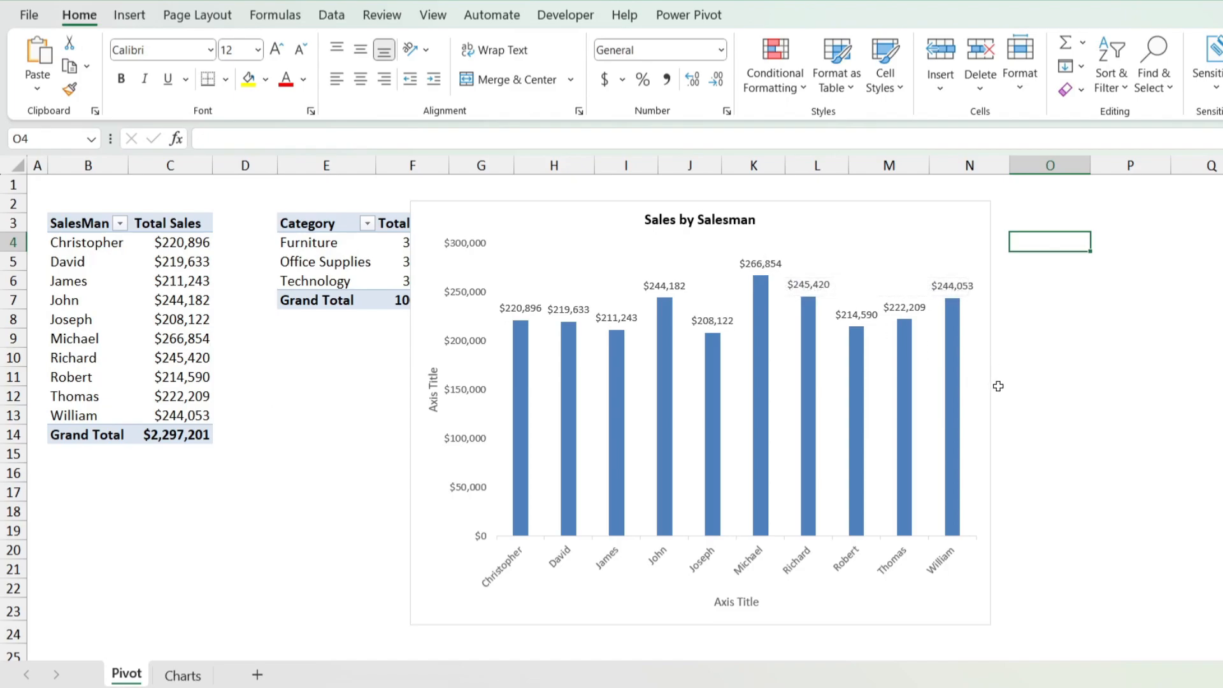
left_click(774, 265)
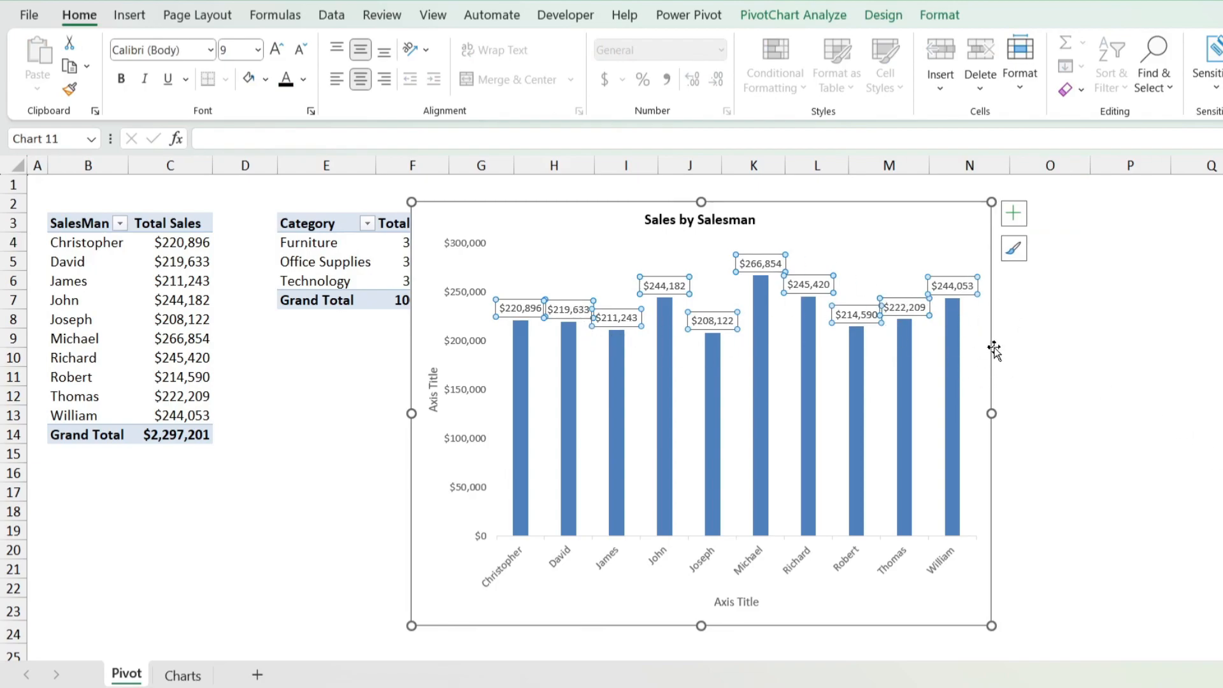
left_click(758, 267)
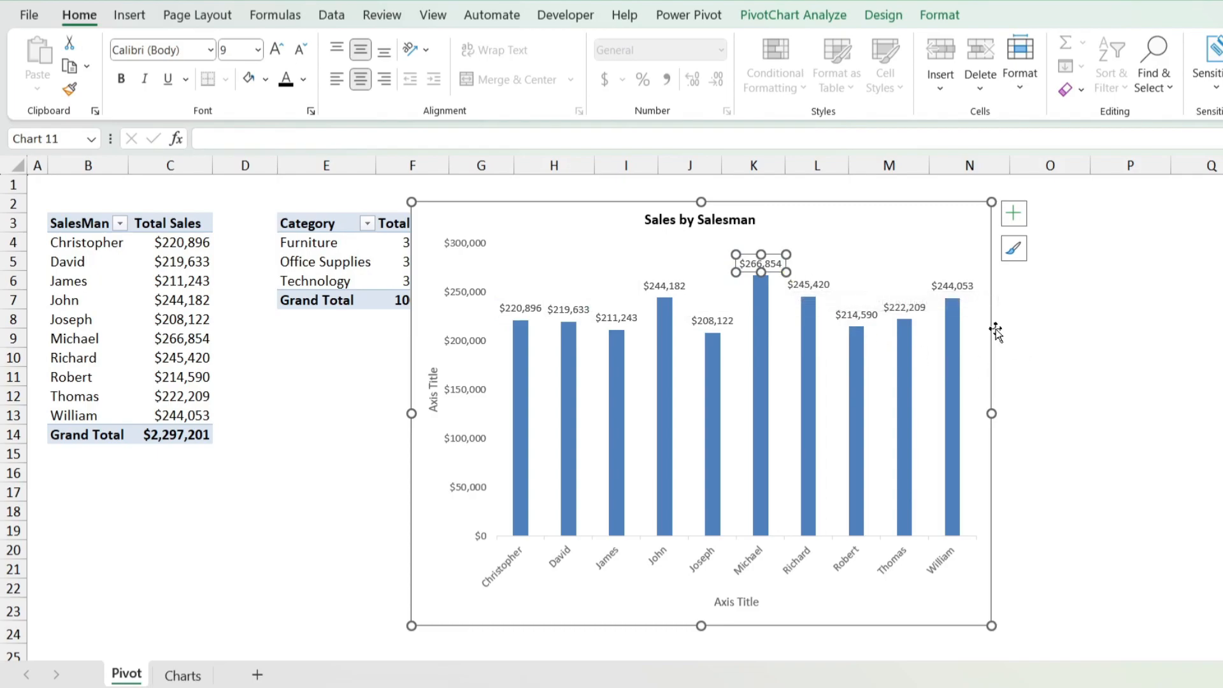
left_click(1051, 322)
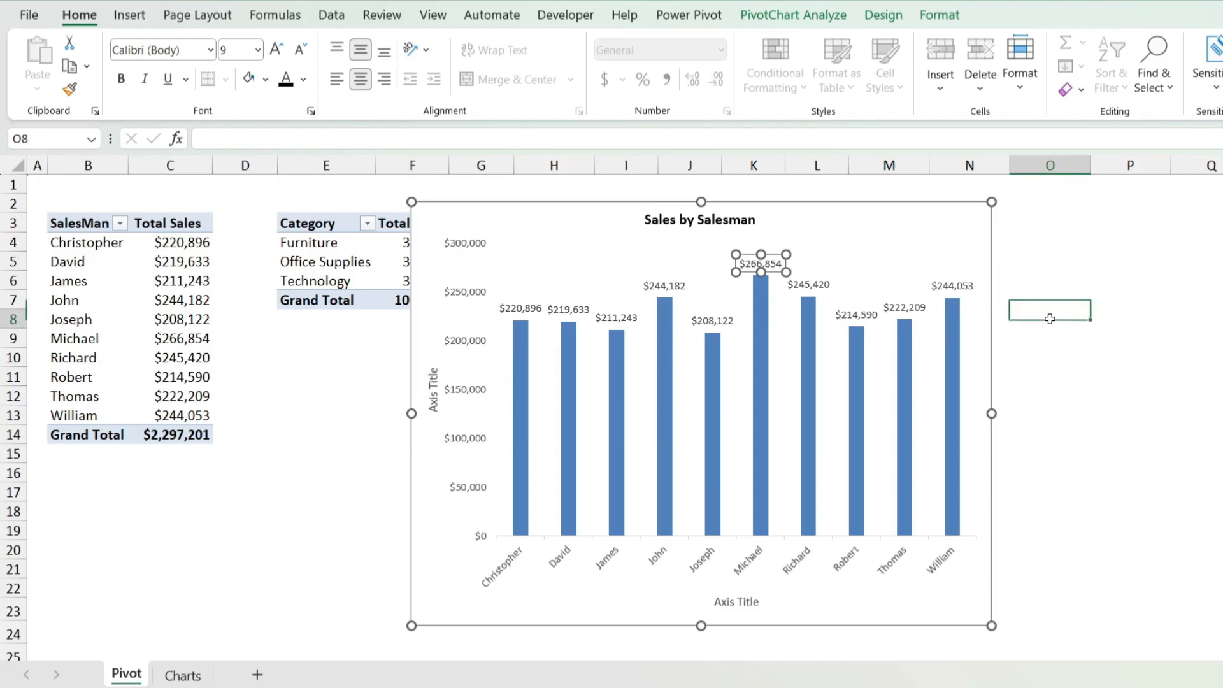
Step: Rotate the text of all the chart's data labels upward with Rotate Text Up
left_click(799, 284)
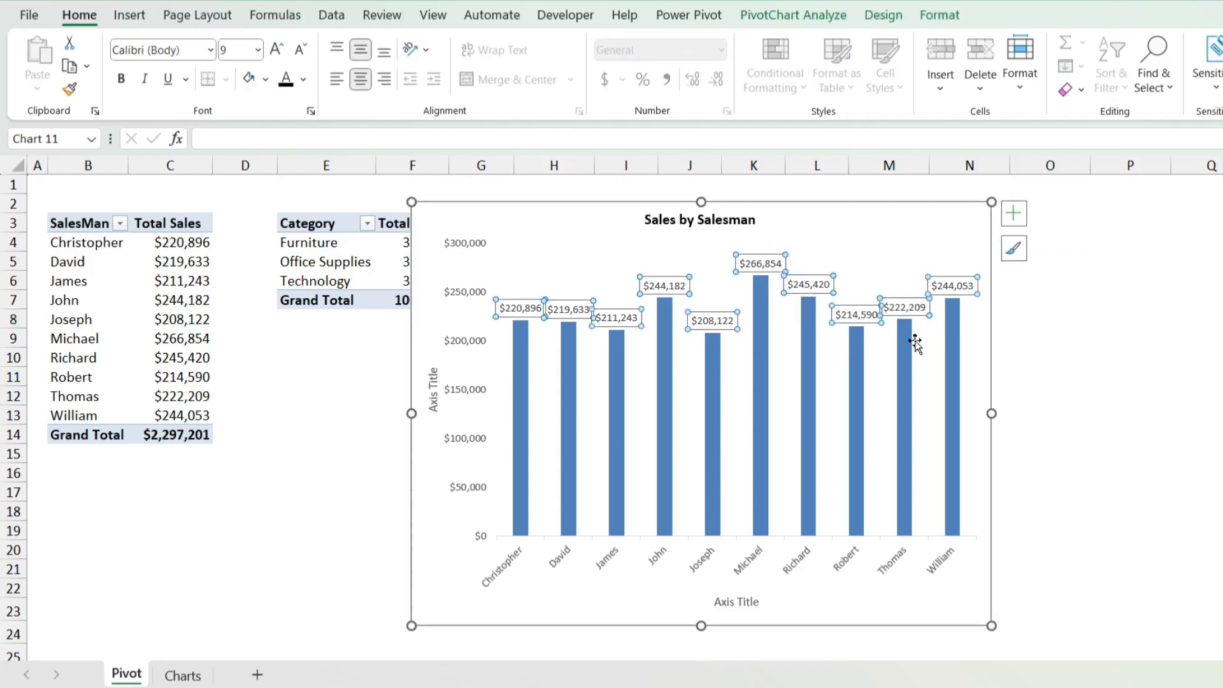
mouse_move(911, 344)
left_click(424, 53)
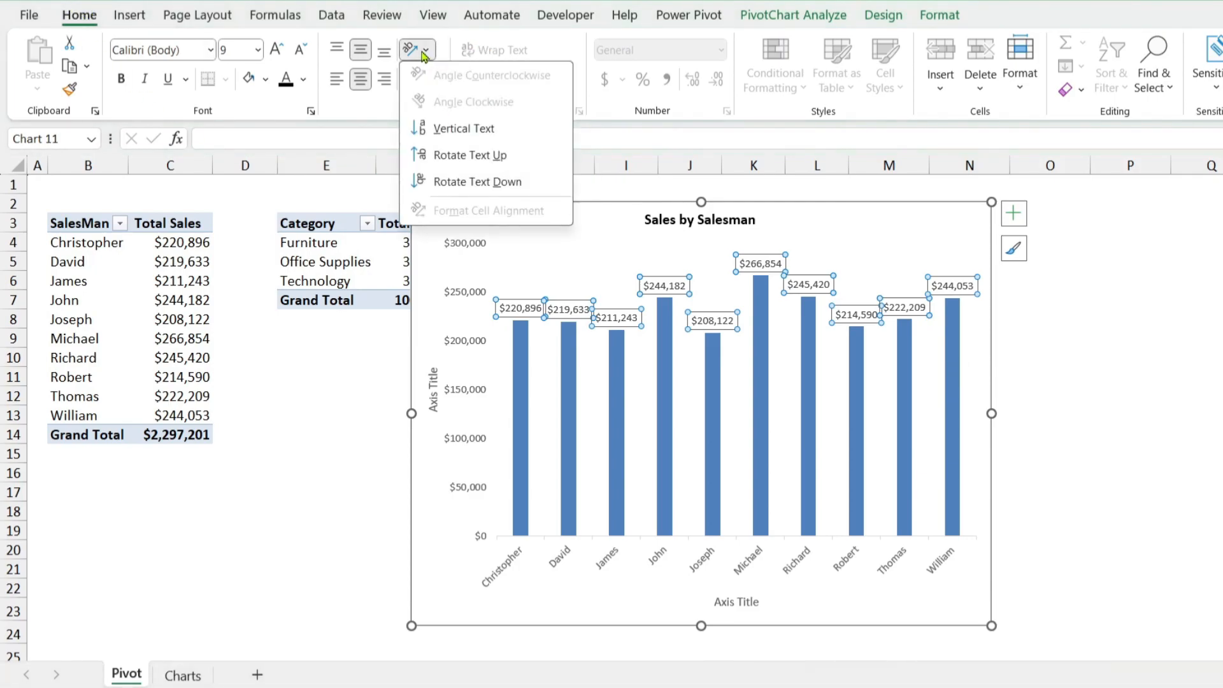
left_click(450, 158)
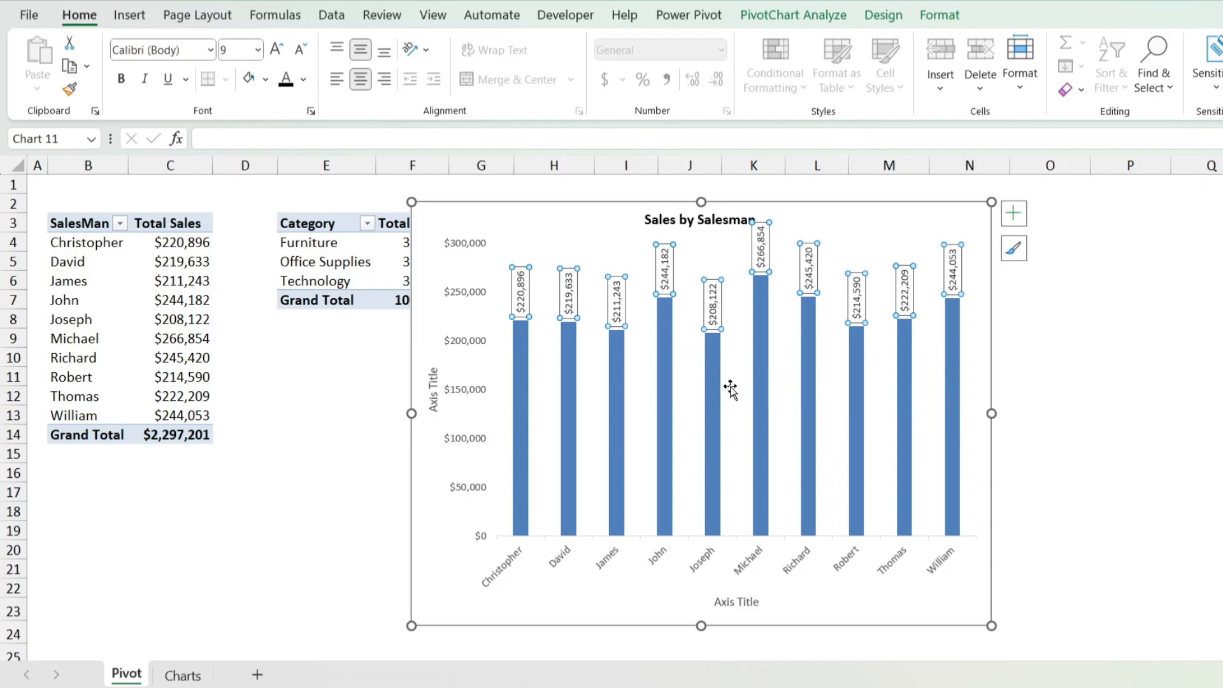
Step: Position the data labels at Inside End of the columns and set their font color to white
left_click(1009, 220)
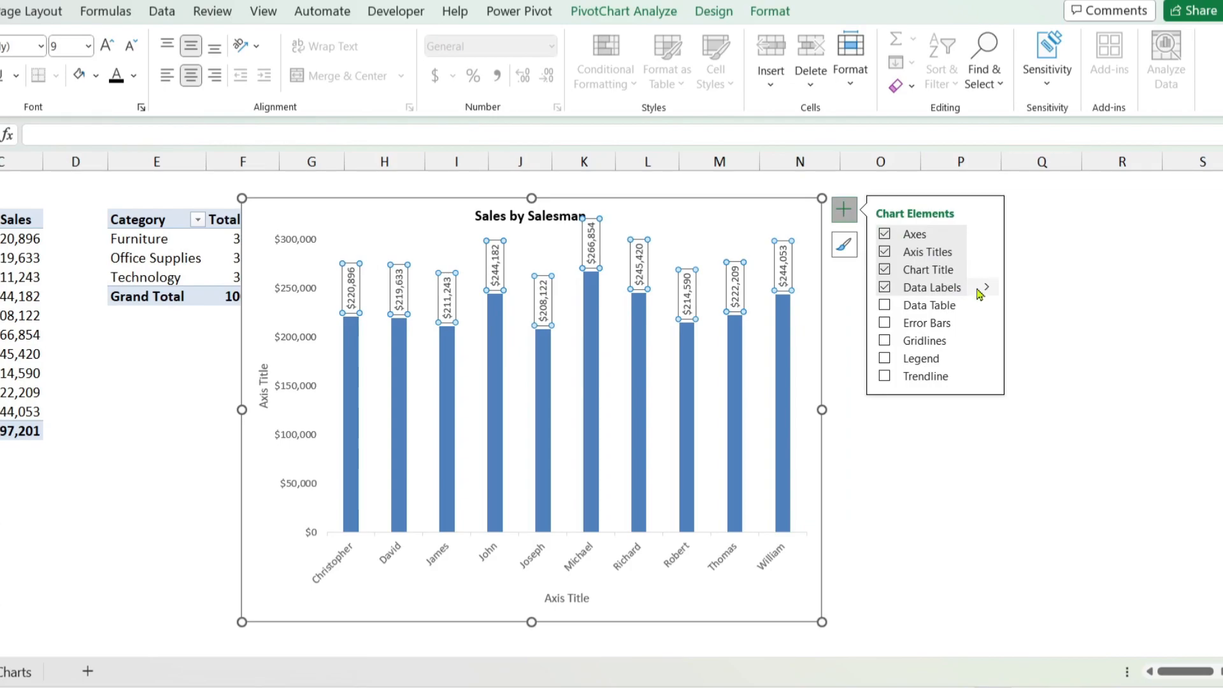
left_click(1151, 295)
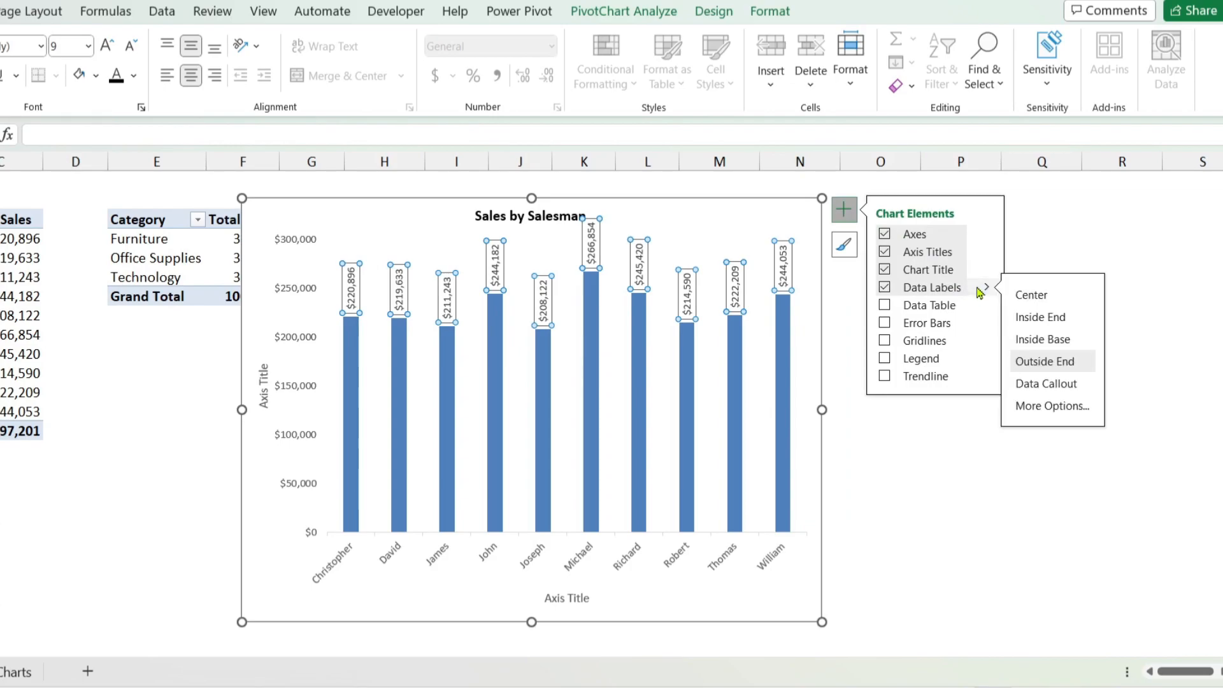
left_click(1042, 318)
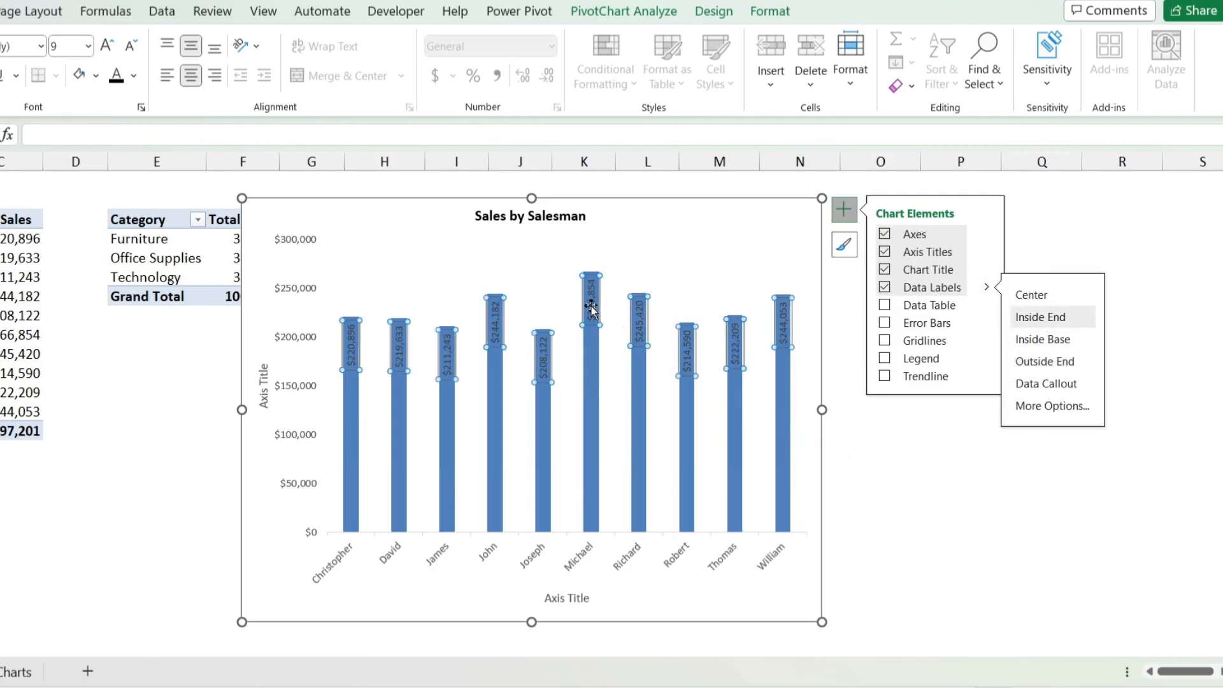
left_click(134, 75)
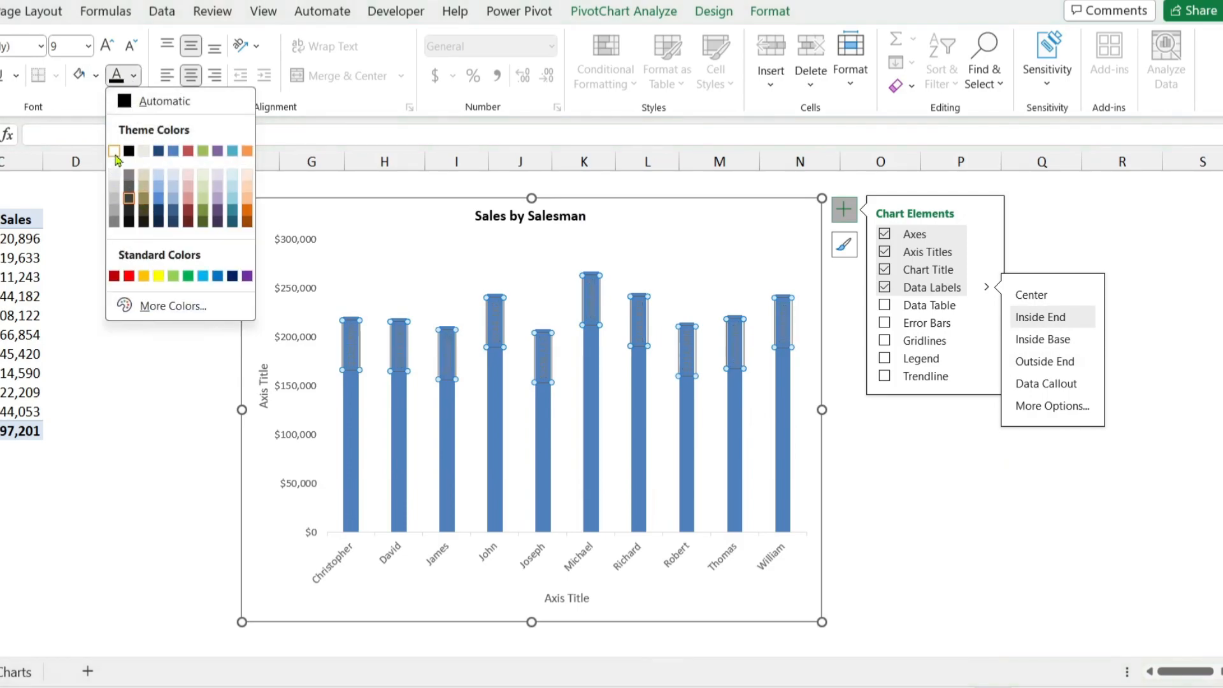
left_click(117, 148)
left_click(857, 428)
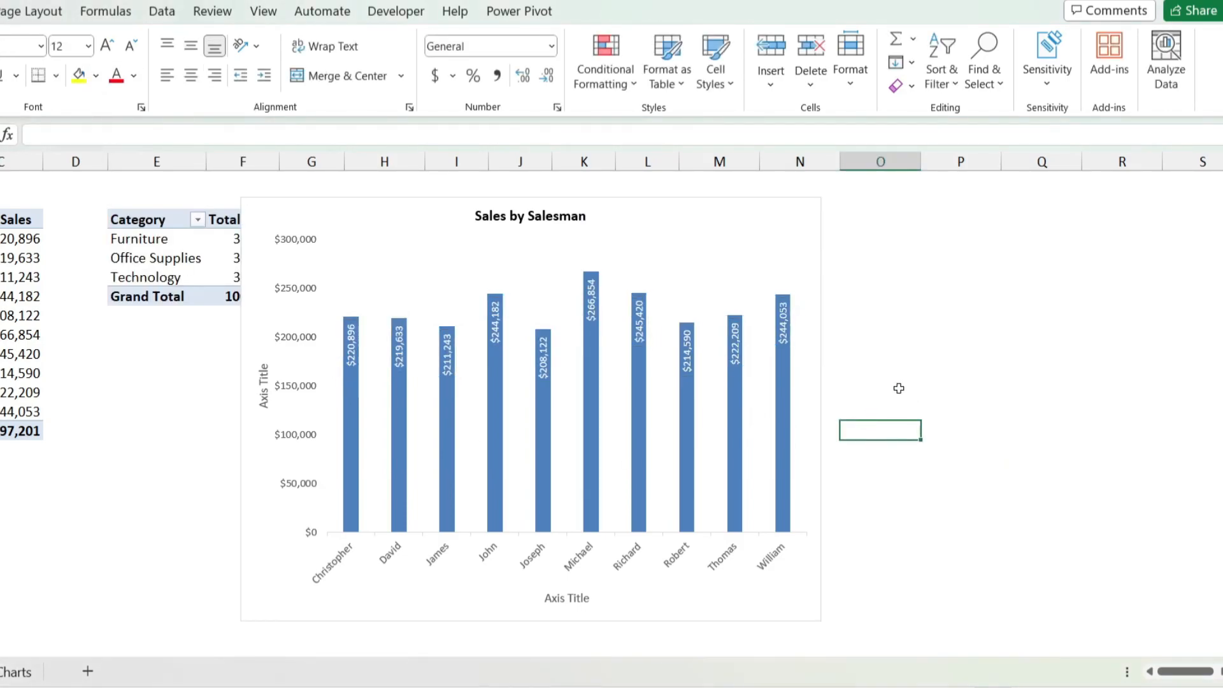
Step: Open the data labels' formatting options and try to take the label text from a cell range
left_click(542, 367)
right_click(542, 367)
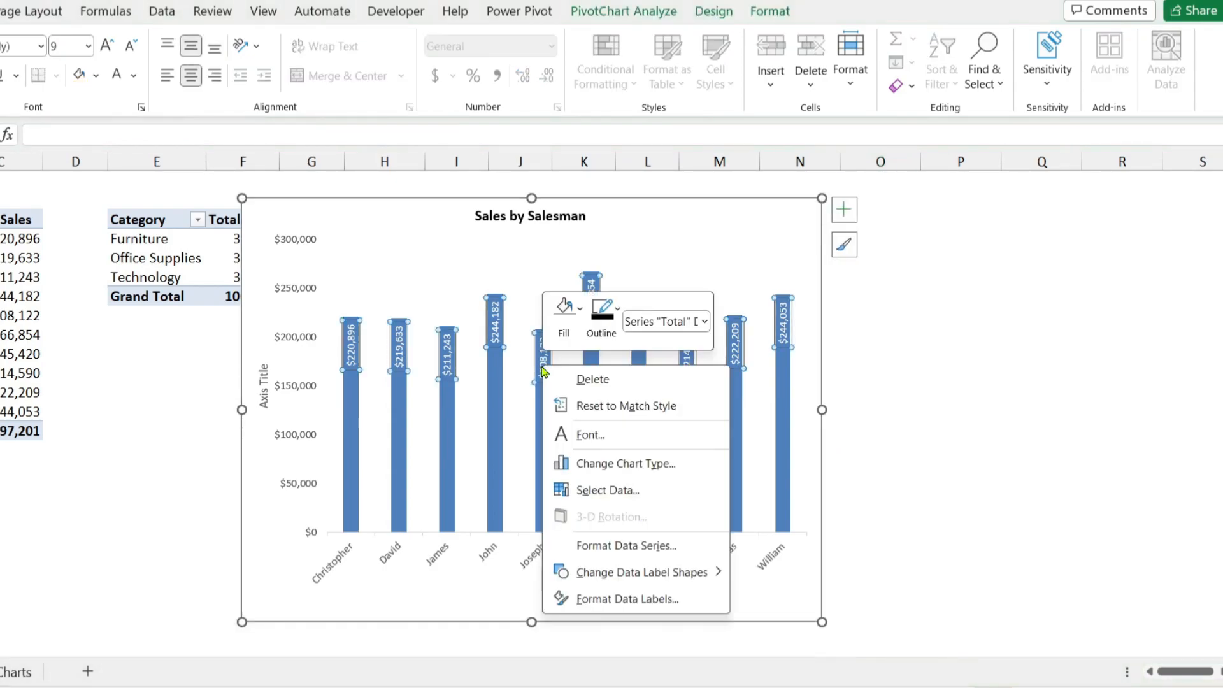
left_click(632, 602)
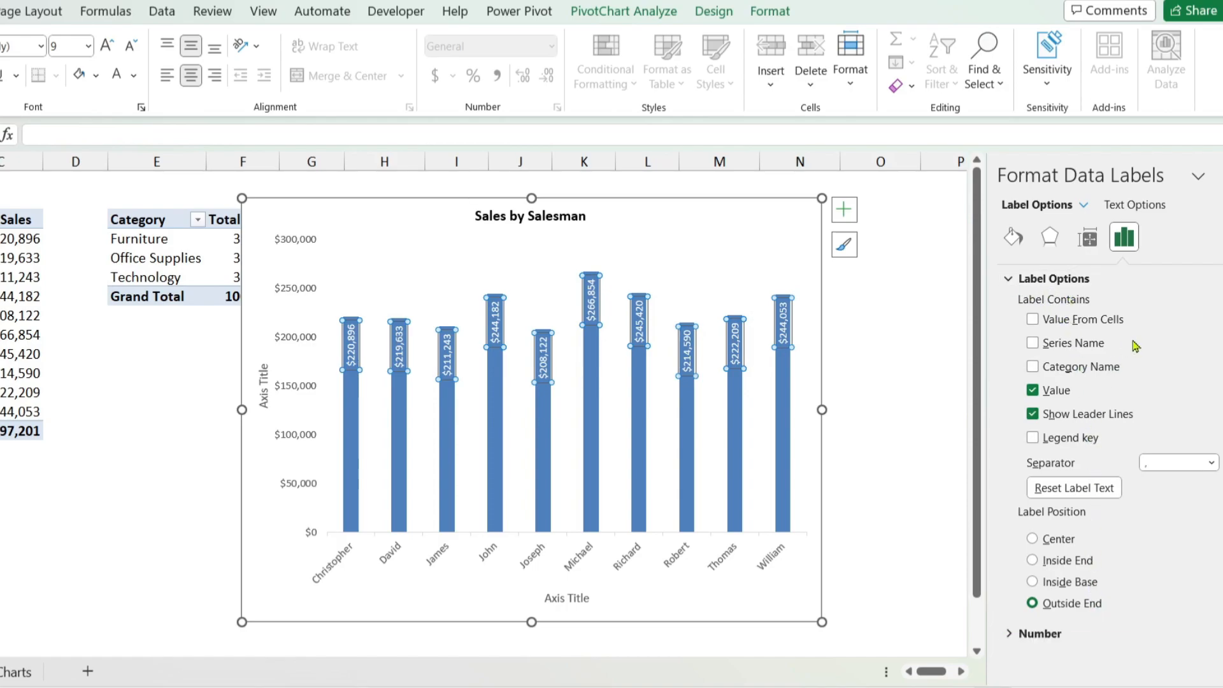
left_click(1032, 319)
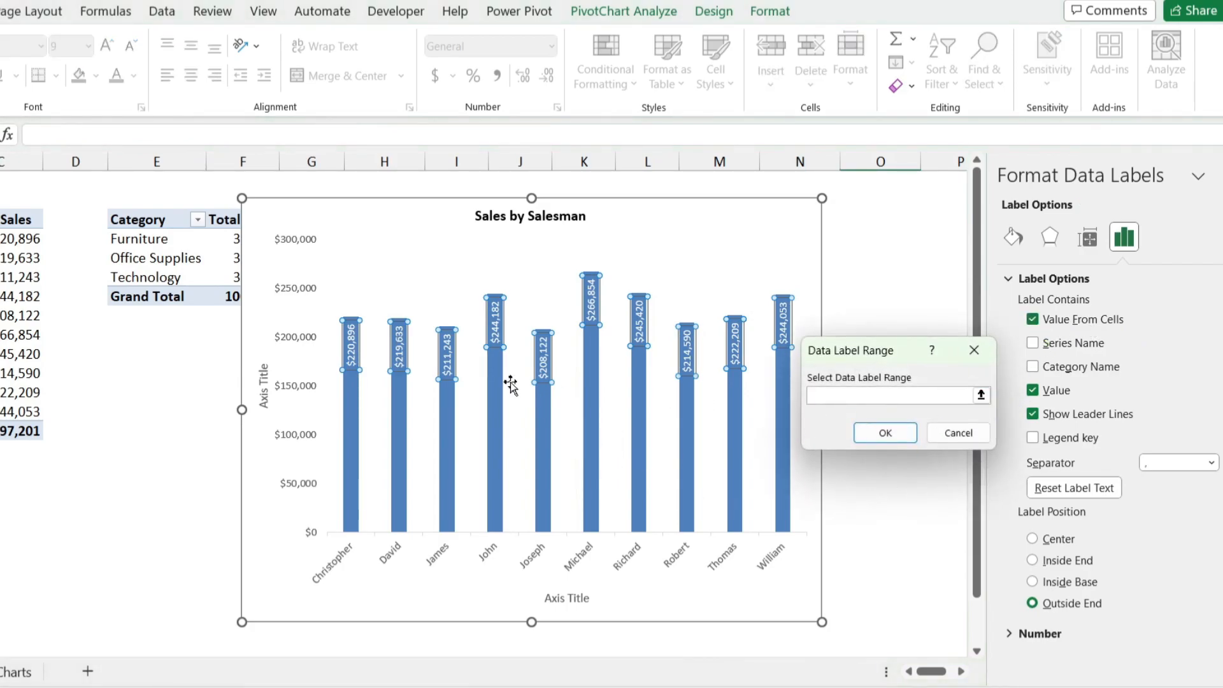
left_click(959, 433)
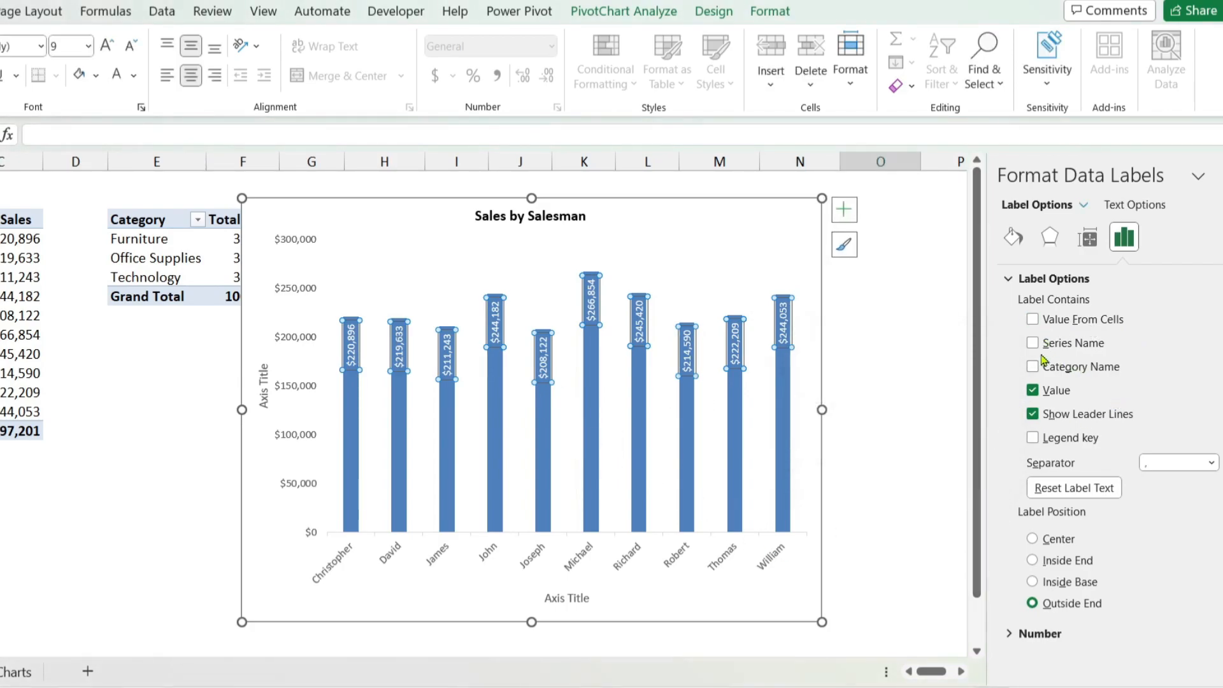
Step: Try showing the series name and the category name in the data labels, removing each again, and open the number format options
left_click(1033, 343)
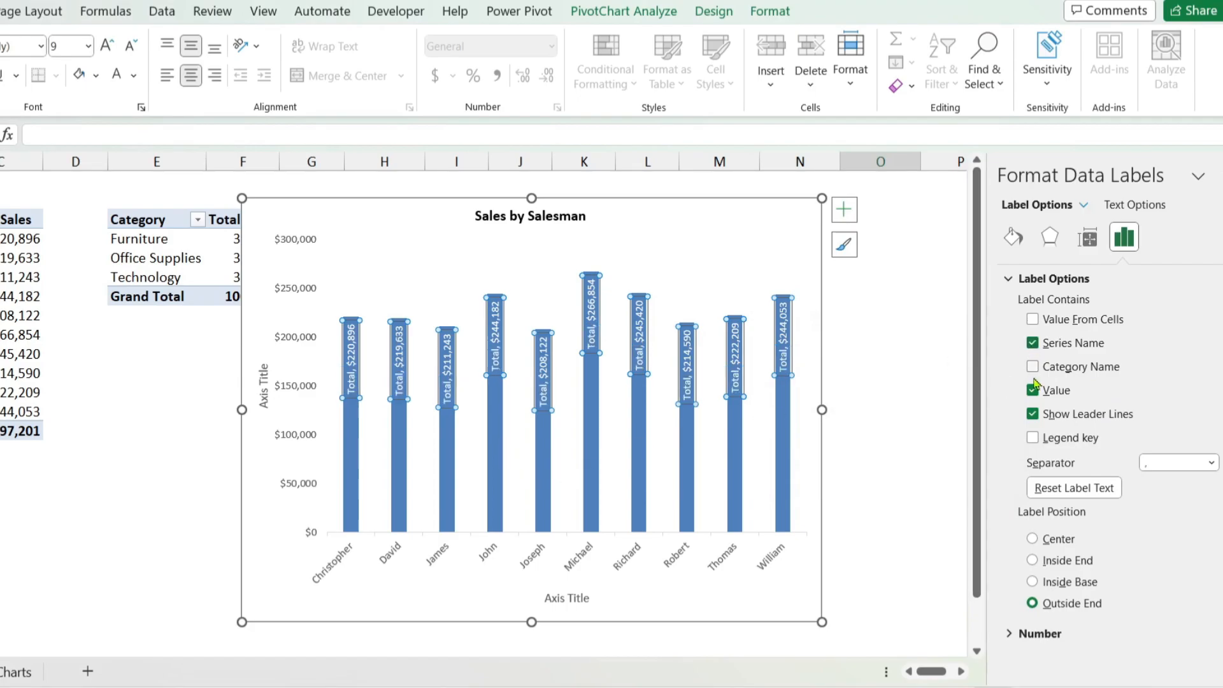
left_click(1032, 344)
left_click(1033, 367)
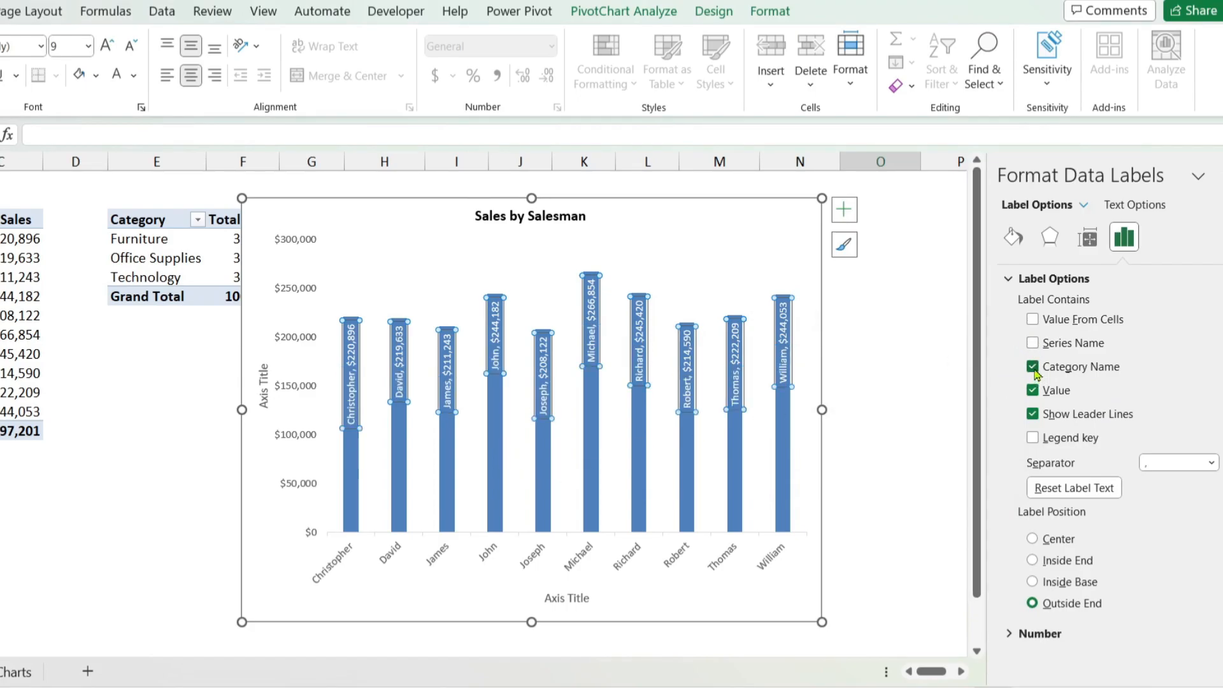
left_click(1033, 367)
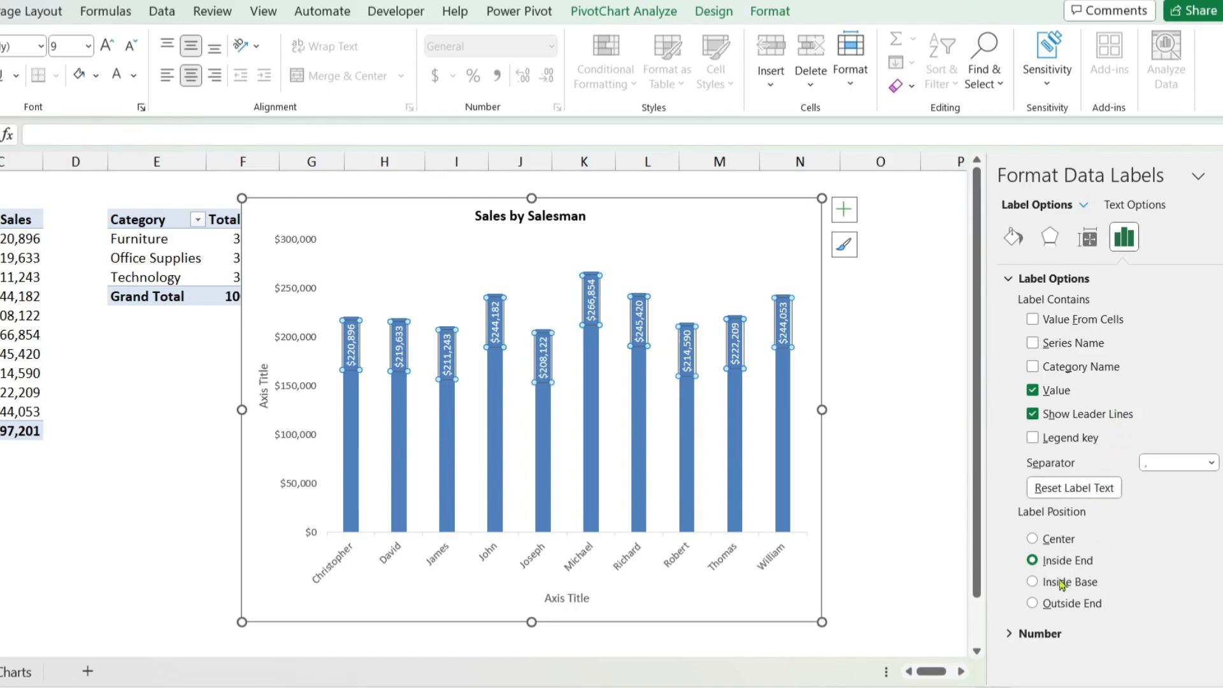
left_click(1027, 634)
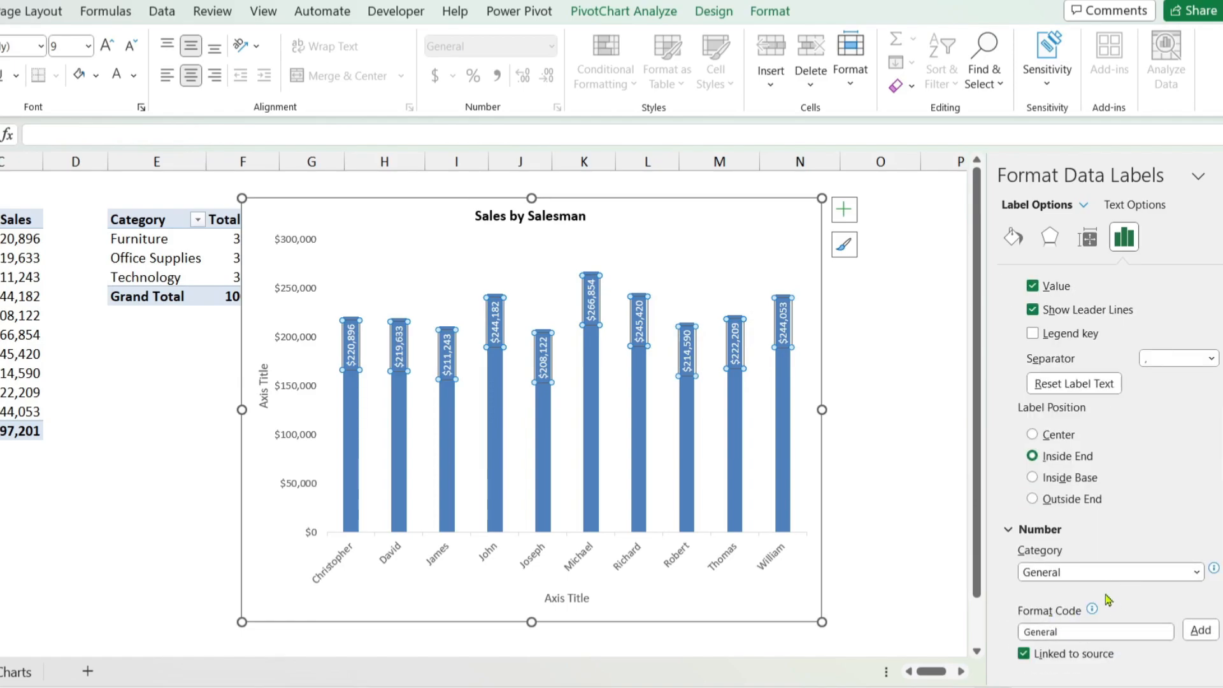
Step: Delete the chart's vertical value axis and its axis title
left_click(297, 303)
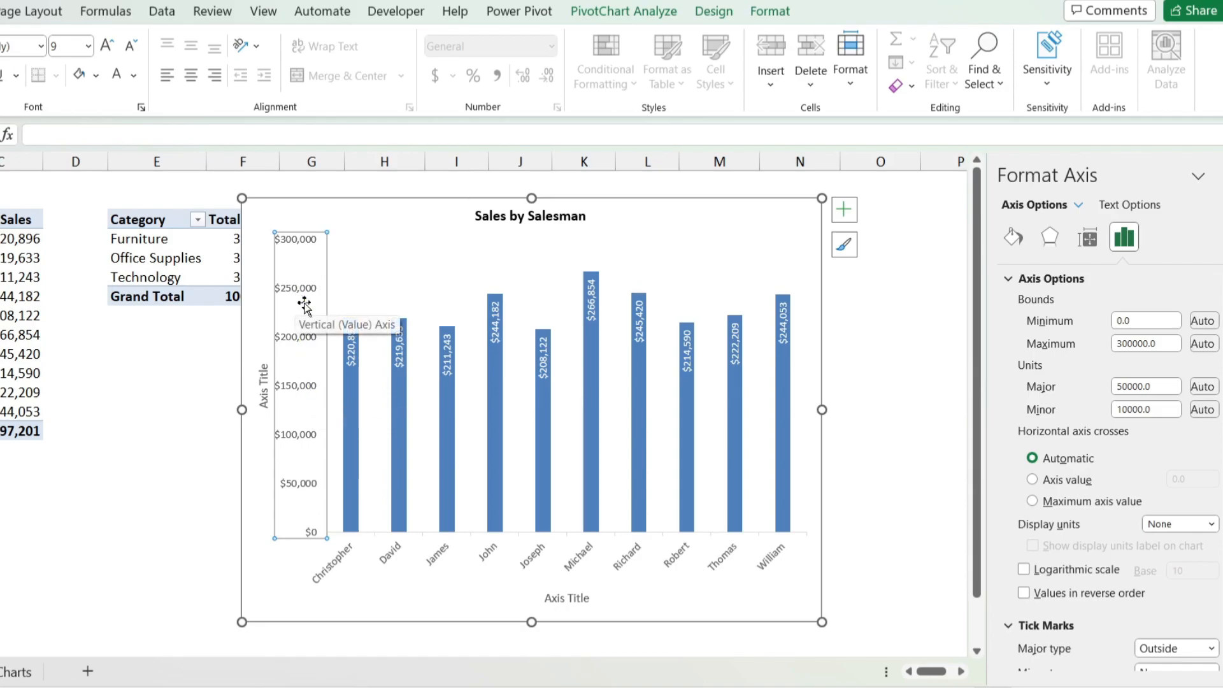
scroll(1065, 553, "down", 2)
scroll(1067, 560, "up", 2)
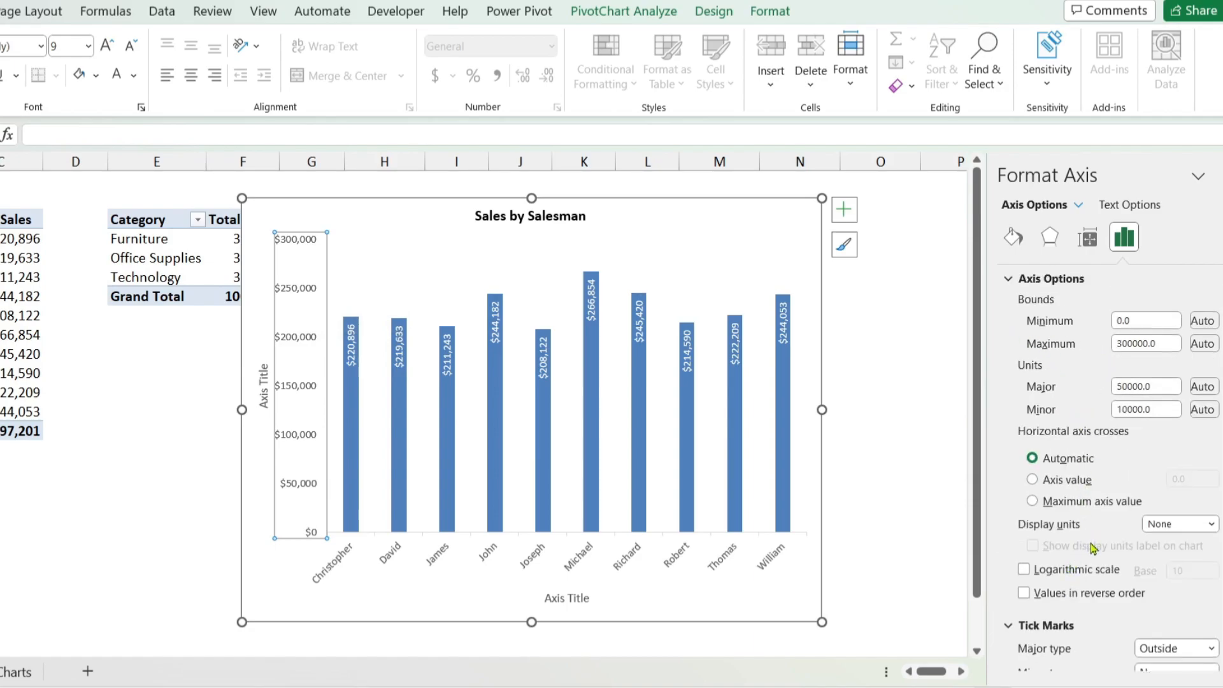
scroll(1091, 548, "down", 2)
scroll(1096, 524, "up", 2)
left_click(1218, 176)
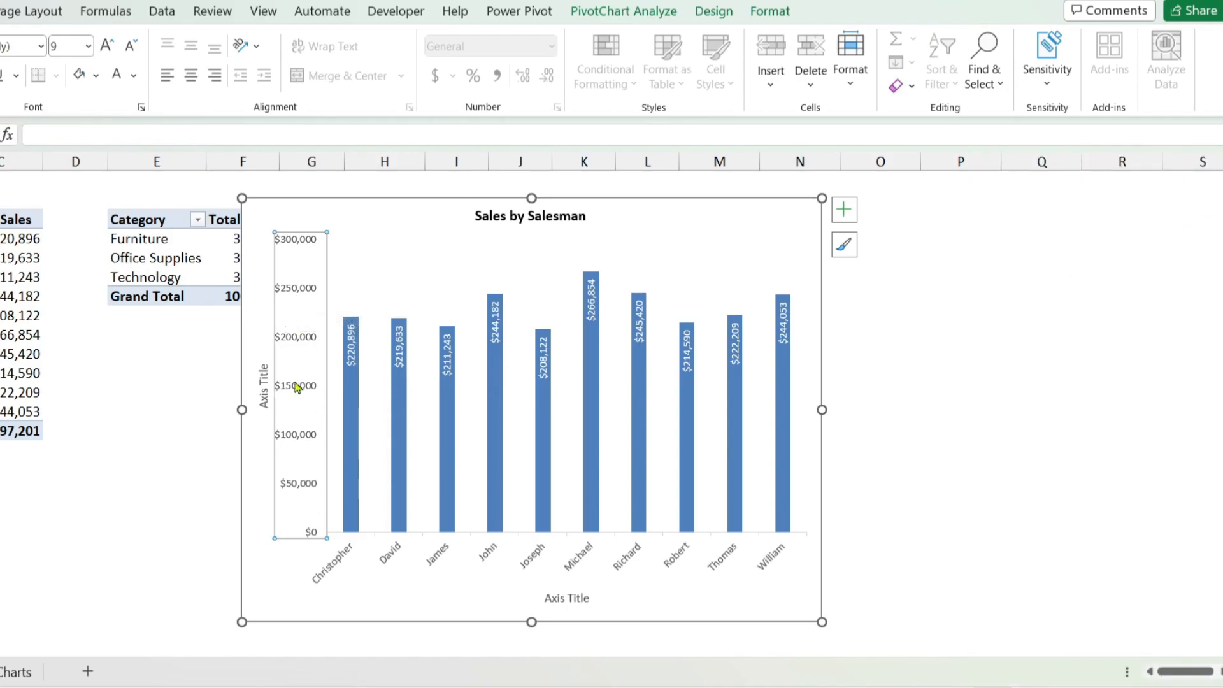
key("Delete")
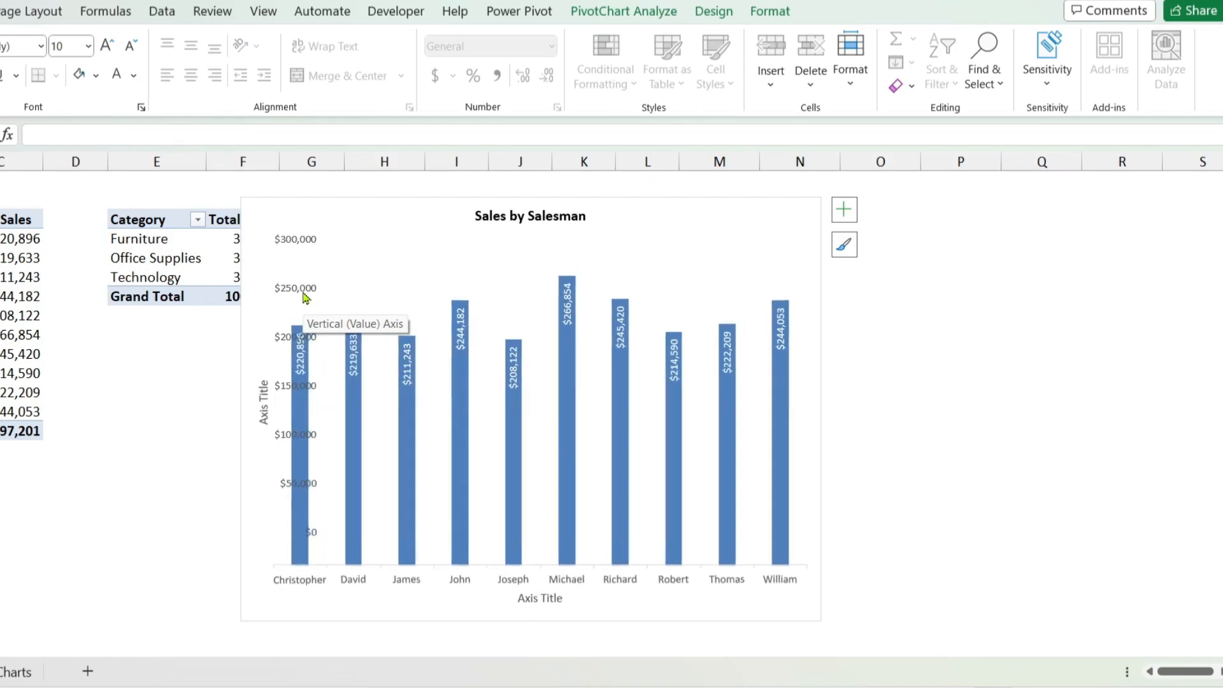
left_click(267, 427)
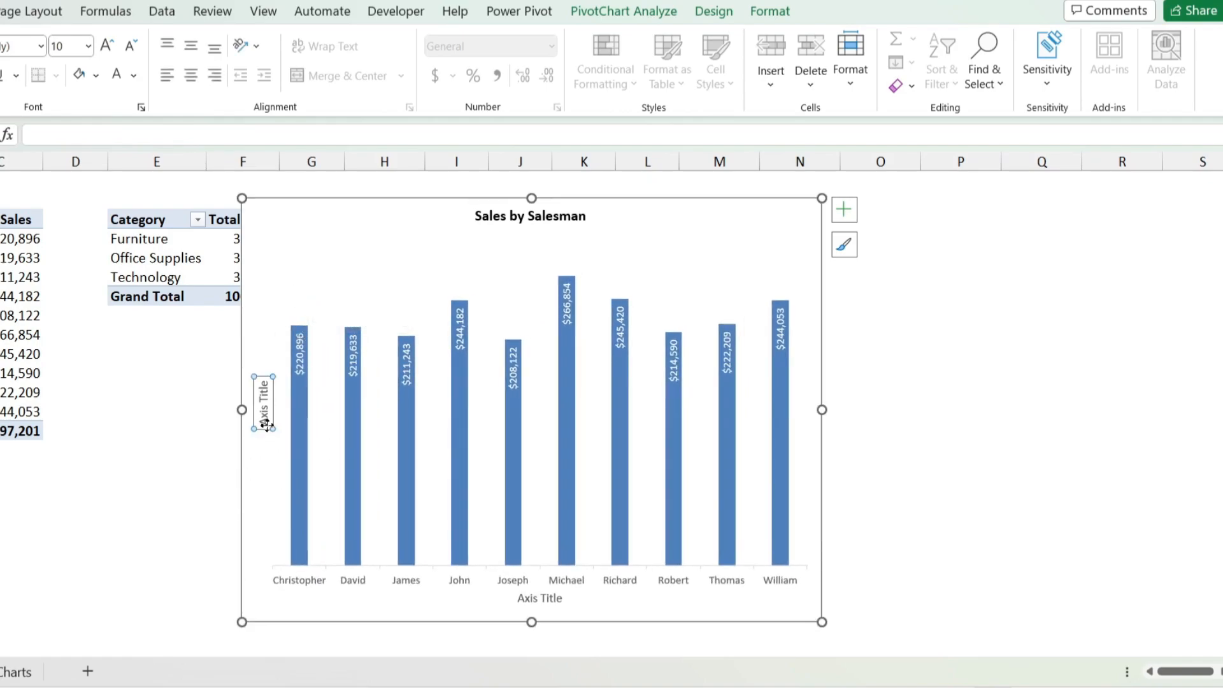
key("Delete")
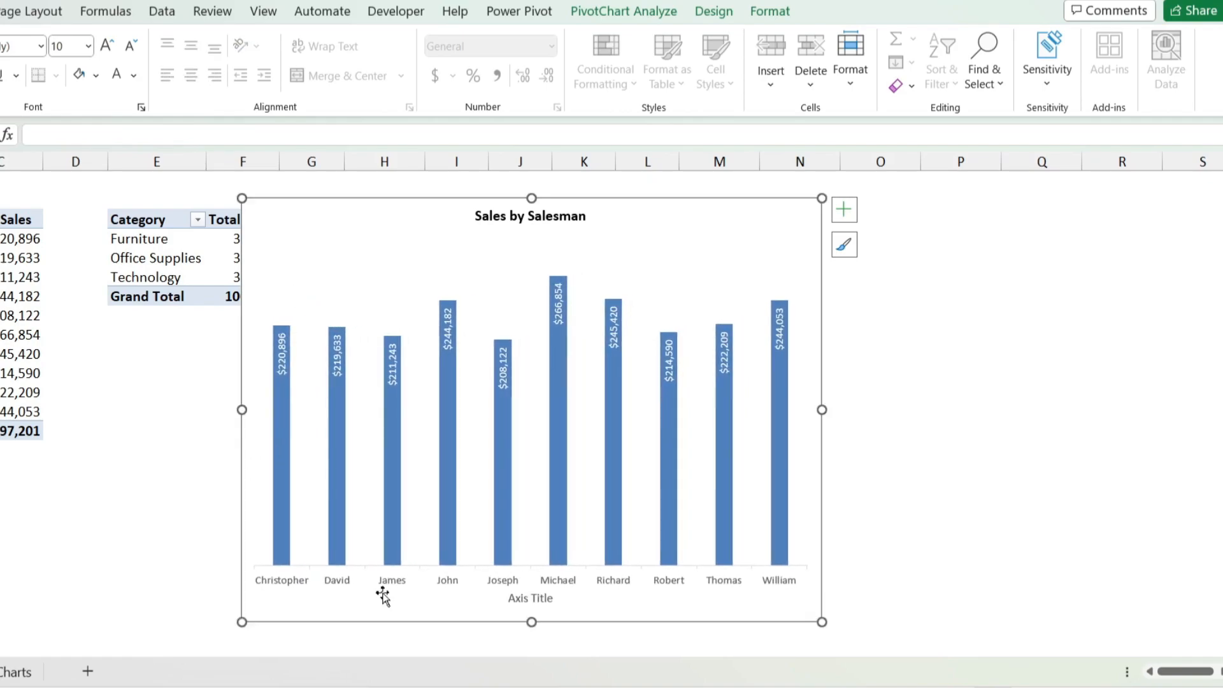
Step: Change the horizontal axis title text to "Salesman"
left_click(526, 599)
left_click(526, 599)
key("ctrl+a")
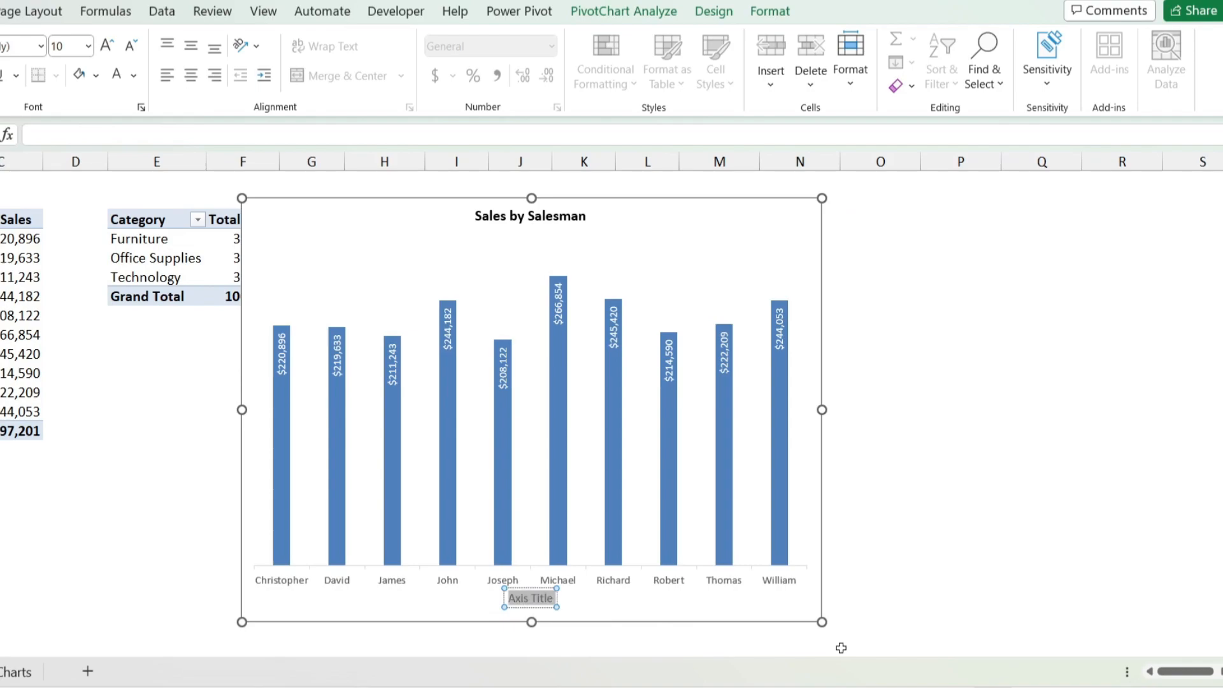
type("Sales")
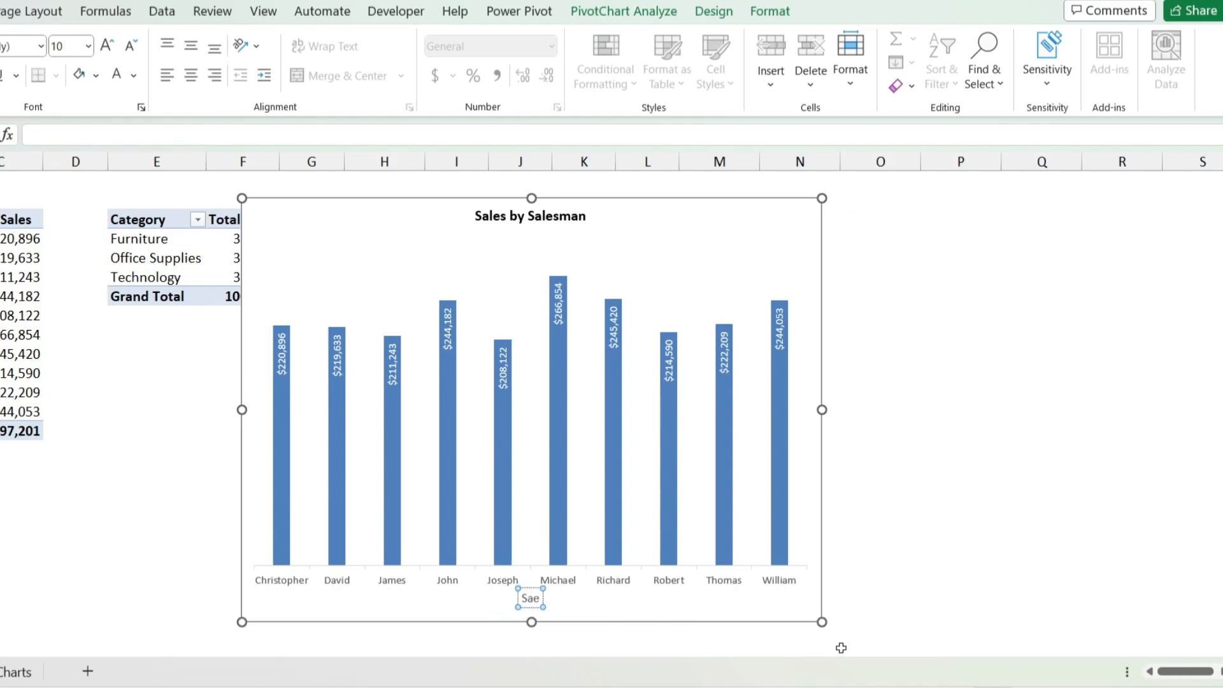
type("man")
Step: Format the horizontal axis title text as bold and black
key("ctrl+a")
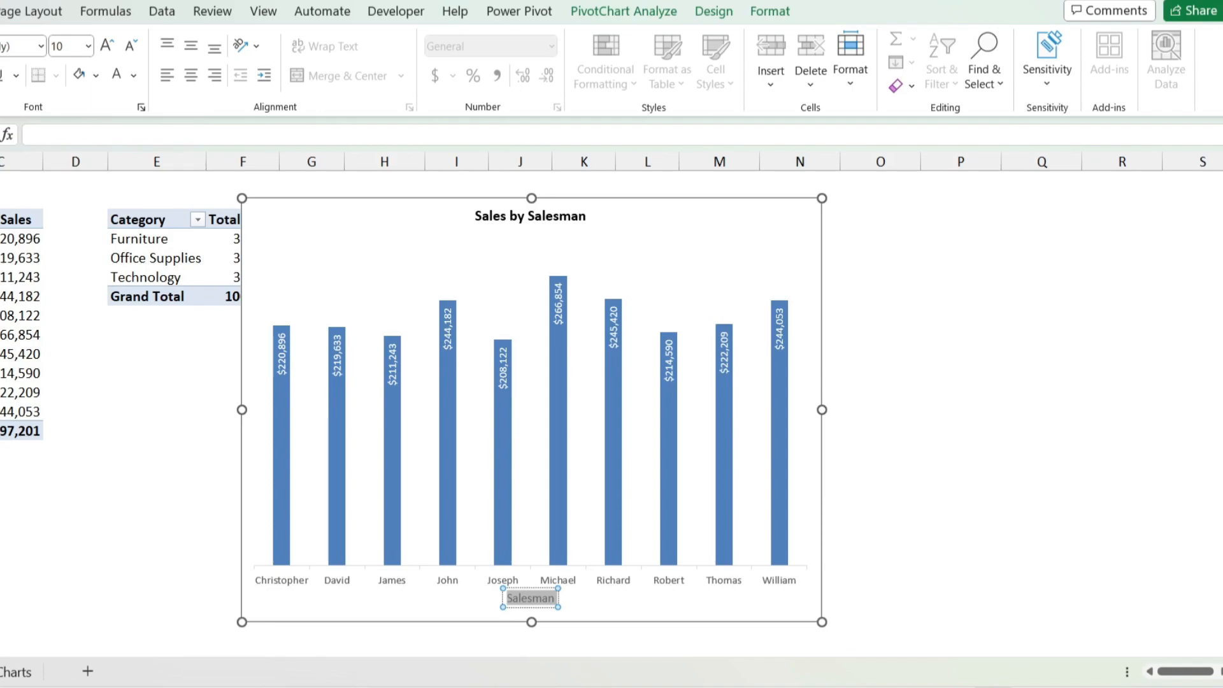
left_click(133, 74)
left_click(133, 172)
left_click(846, 424)
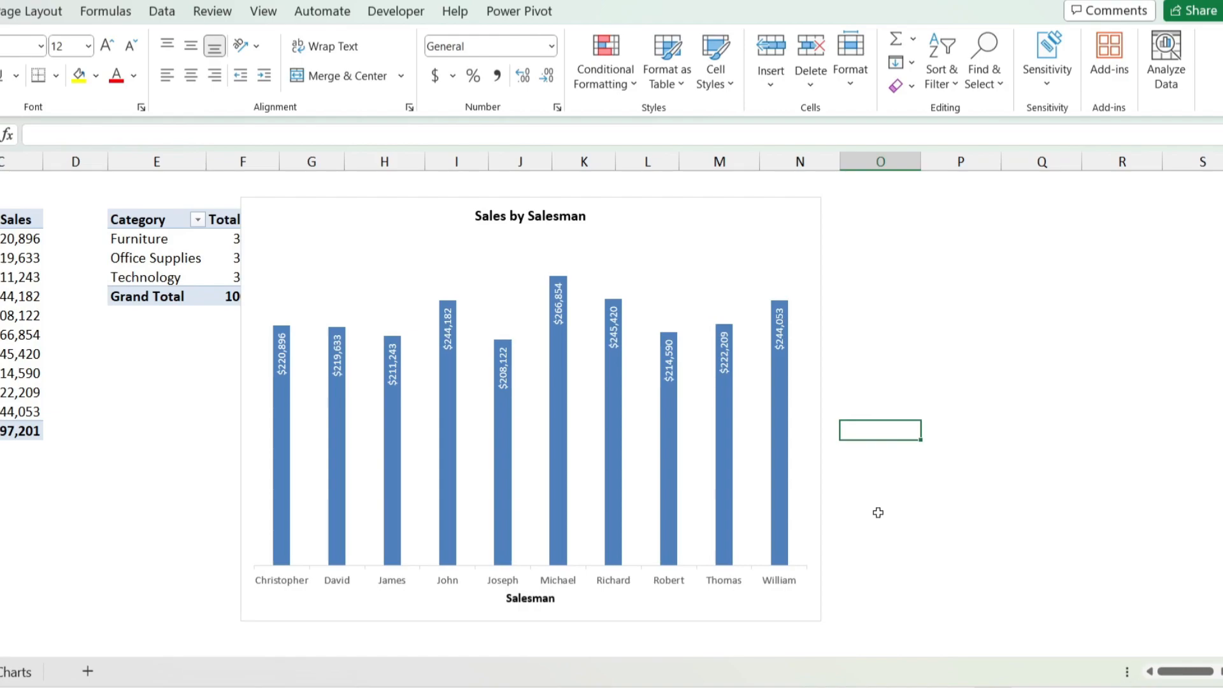
Step: Set the font color of the horizontal axis labels to black and look through the axis's formatting options
left_click(295, 584)
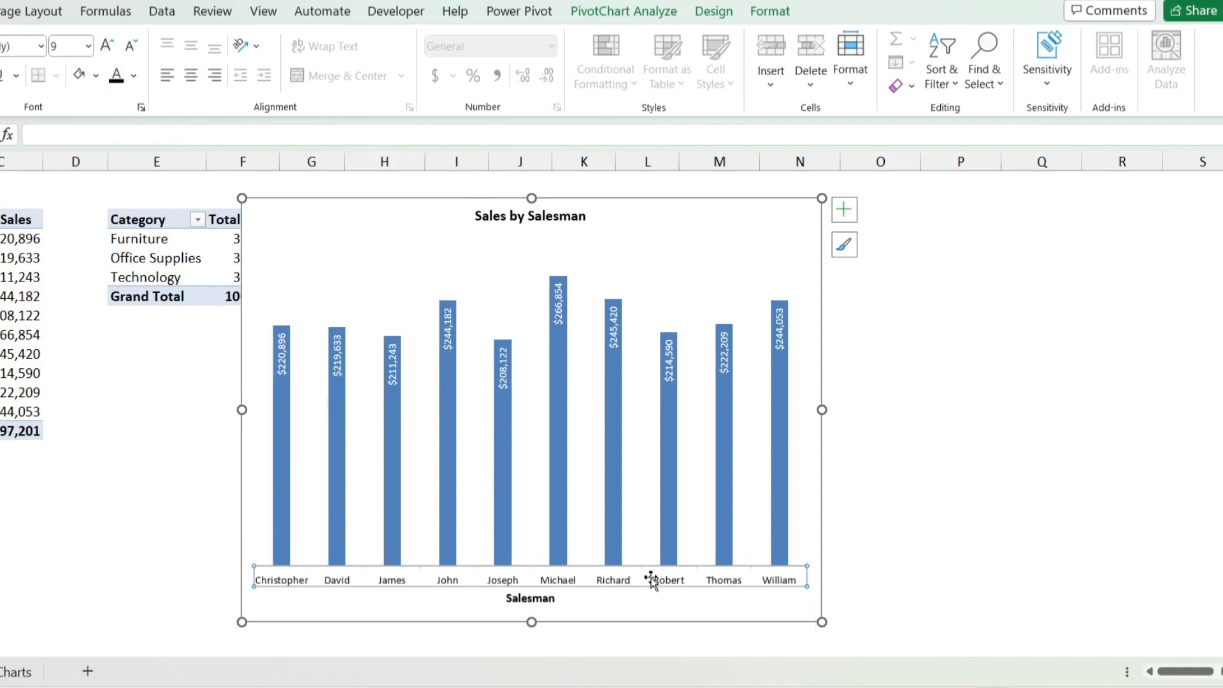
left_click(927, 532)
left_click(731, 584)
right_click(729, 588)
left_click(790, 564)
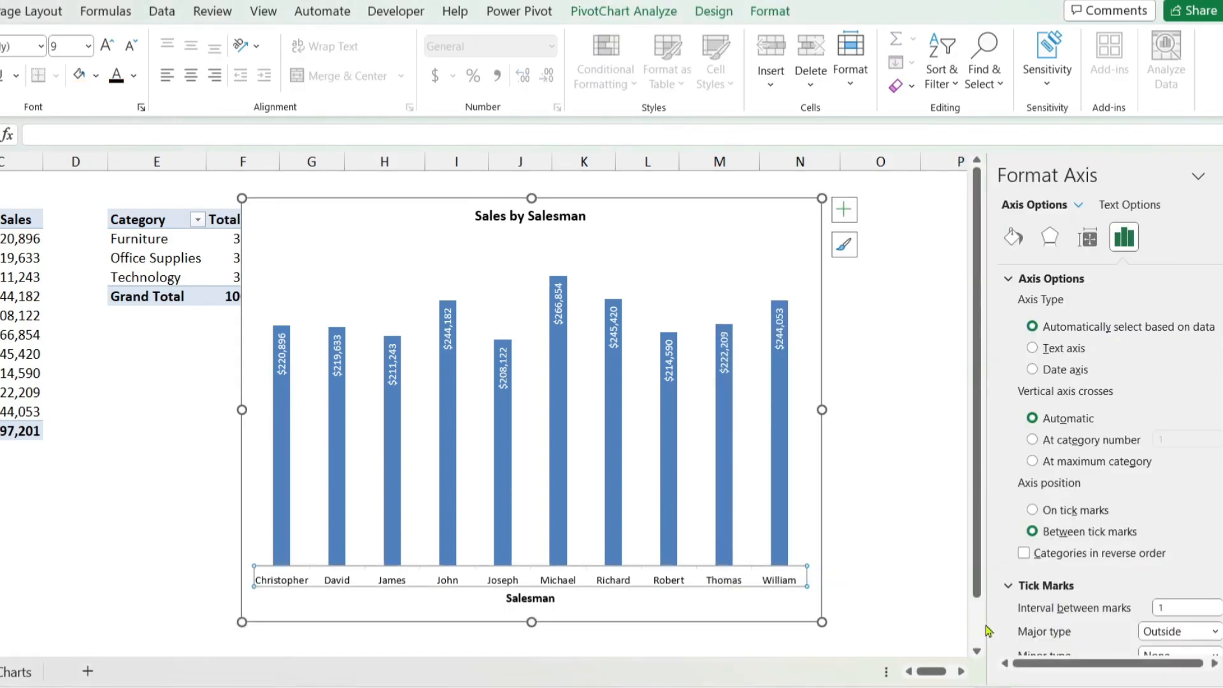
scroll(1020, 561, "down", 1)
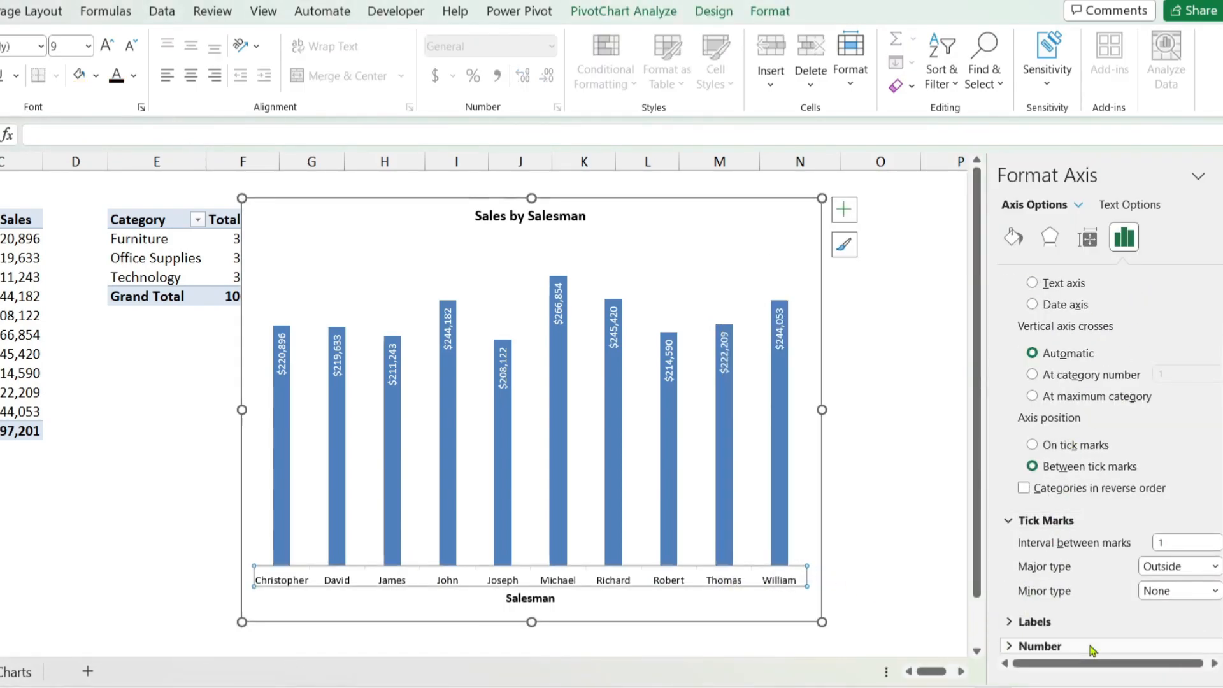
scroll(1107, 501, "up", 1)
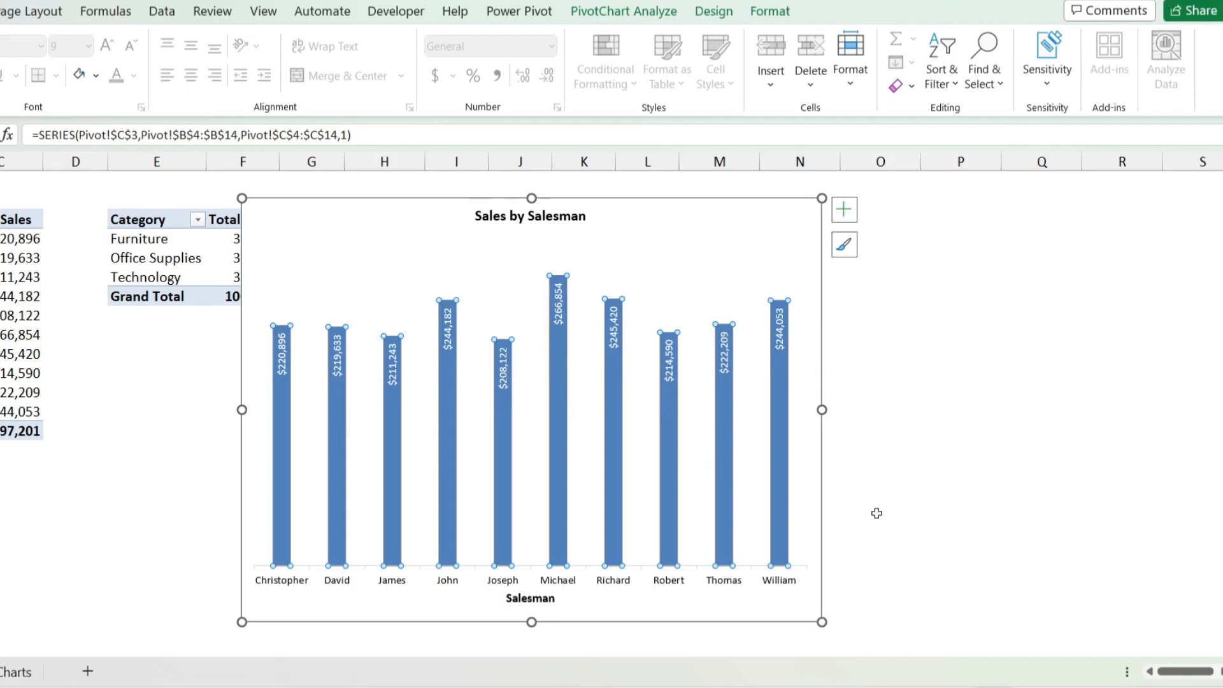
left_click(857, 479)
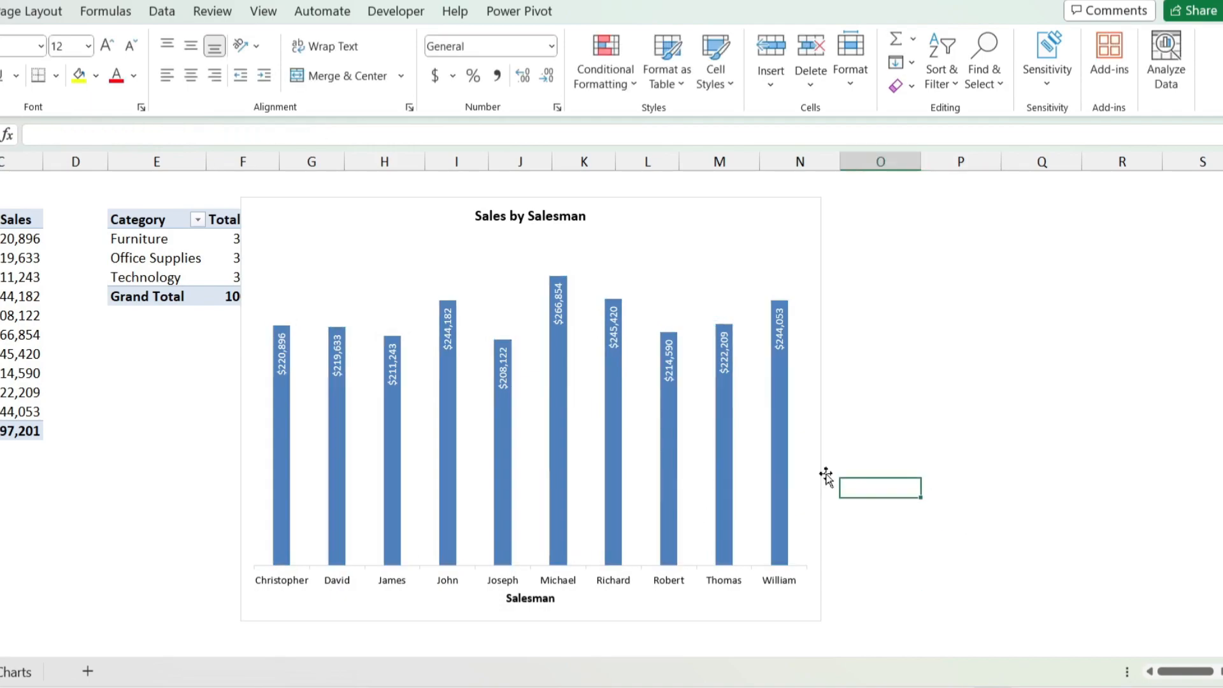
Step: Widen the chart's columns by setting the data series' gap width to 58%
left_click(668, 462)
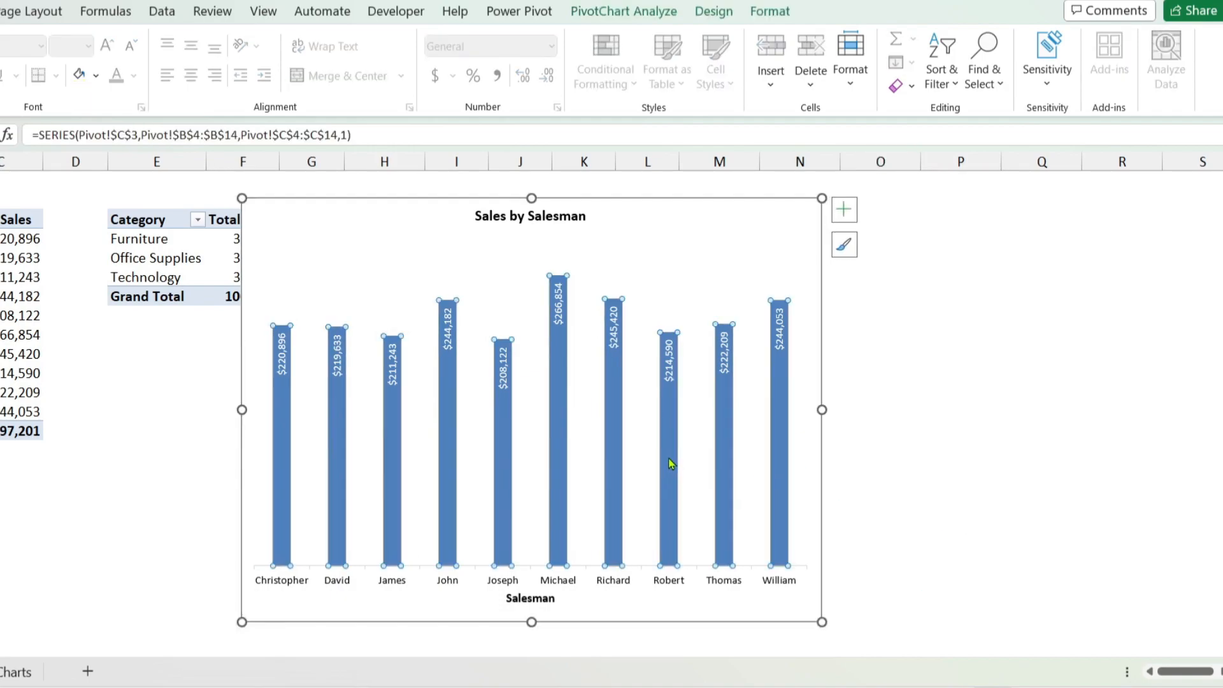
right_click(670, 463)
left_click(715, 440)
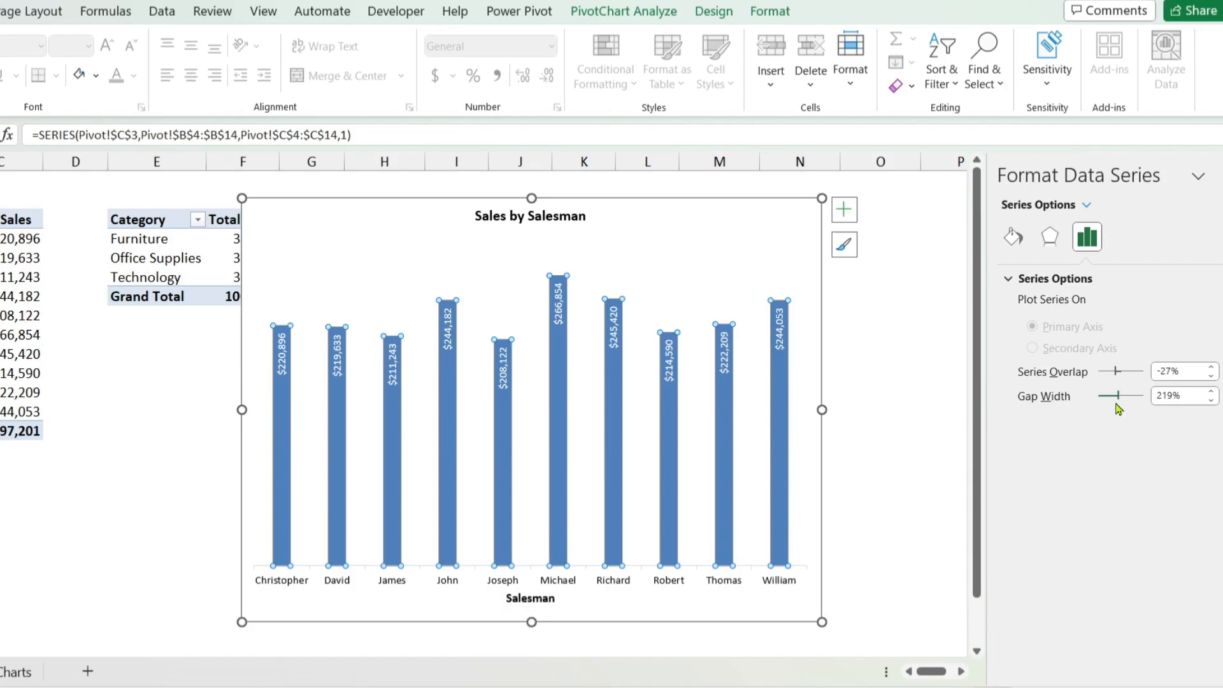
left_click_drag(1118, 398, 1102, 405)
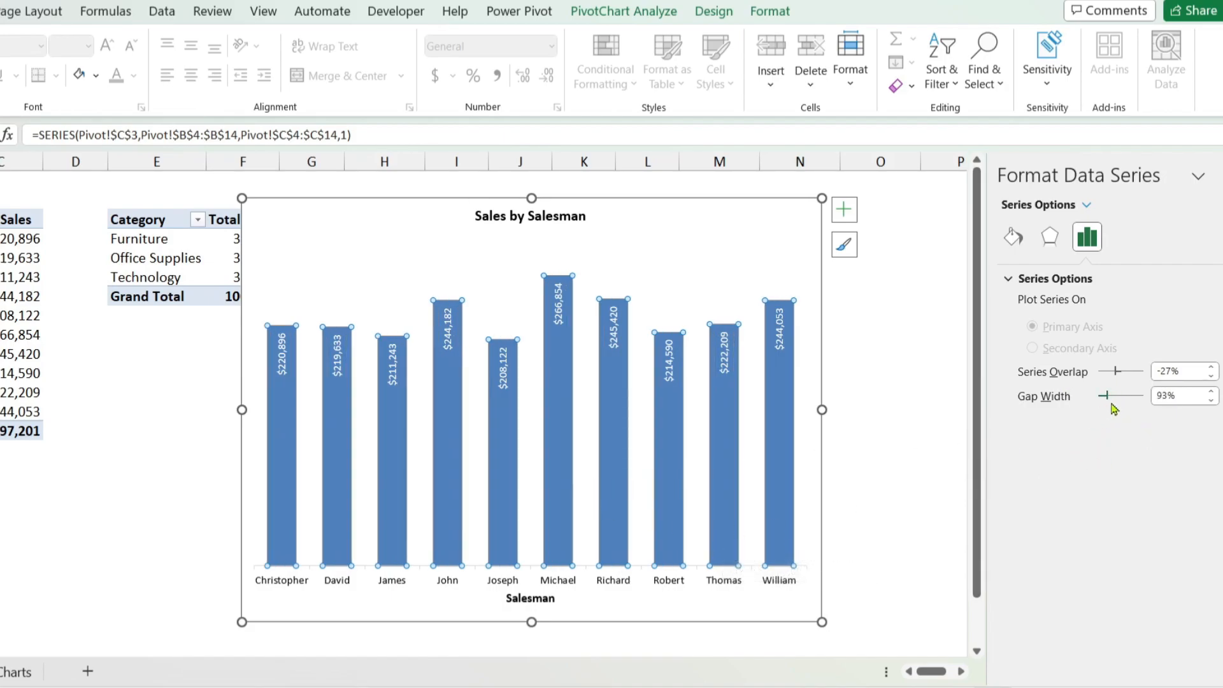
left_click_drag(1107, 401, 1102, 404)
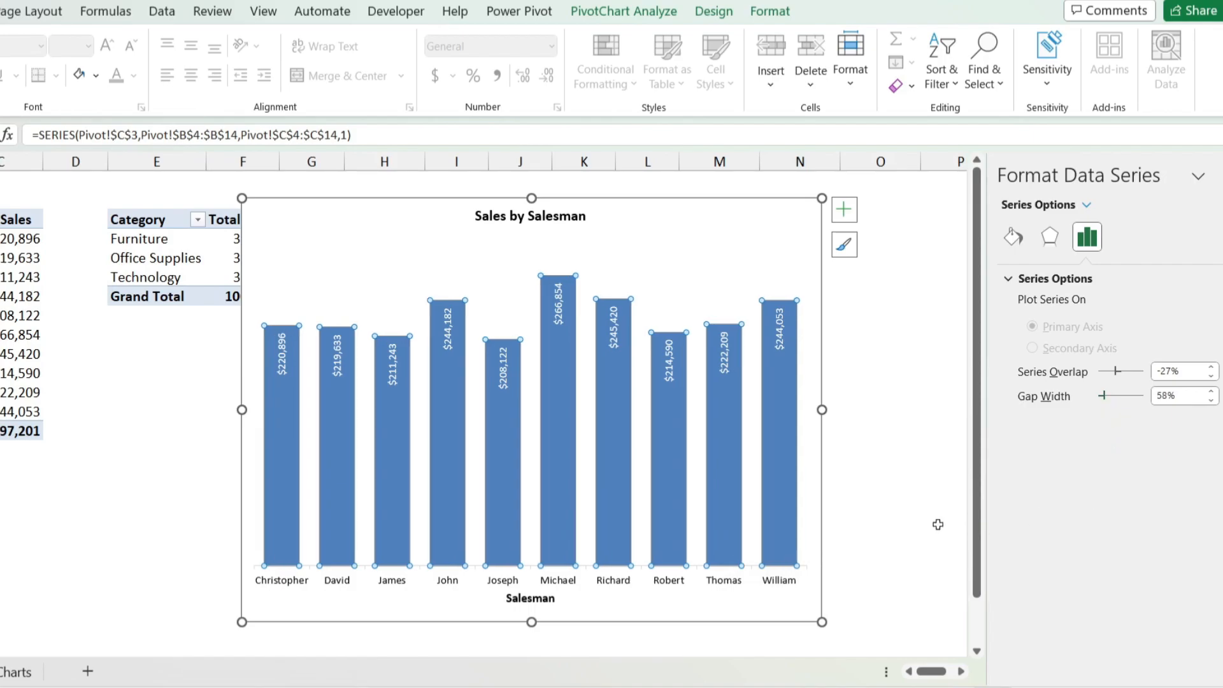
Step: Try an outer shadow preset on the columns and set the shadow back to No Shadow
left_click(1050, 237)
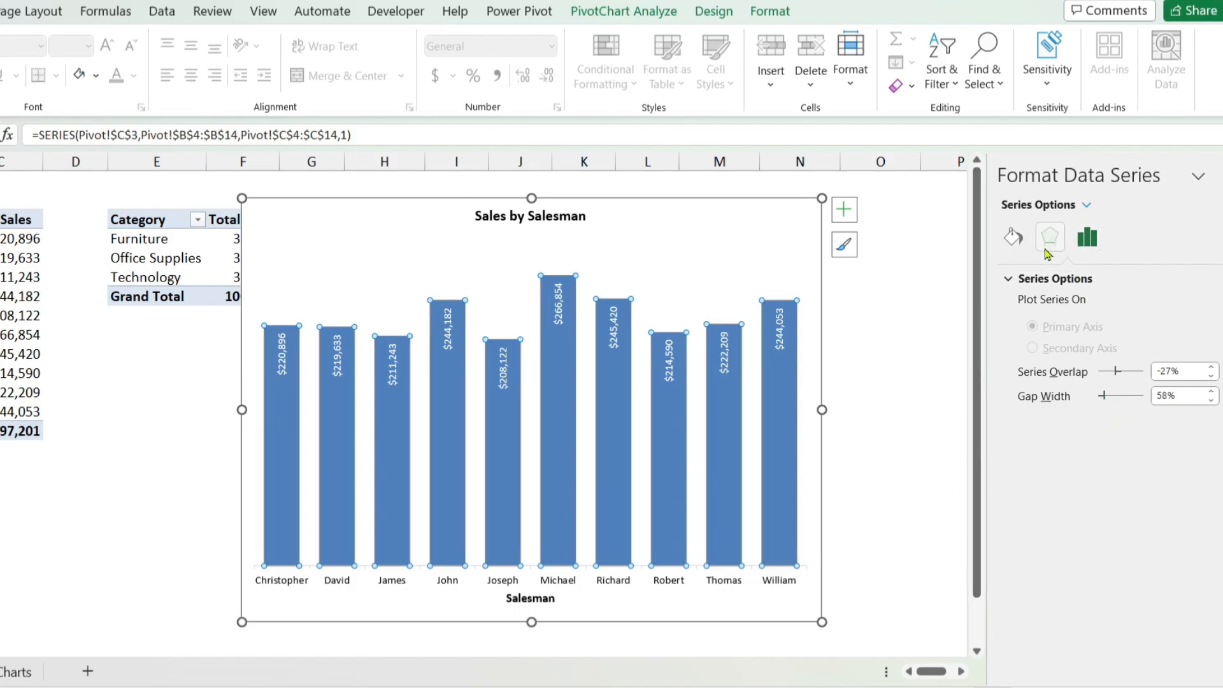
left_click(1197, 309)
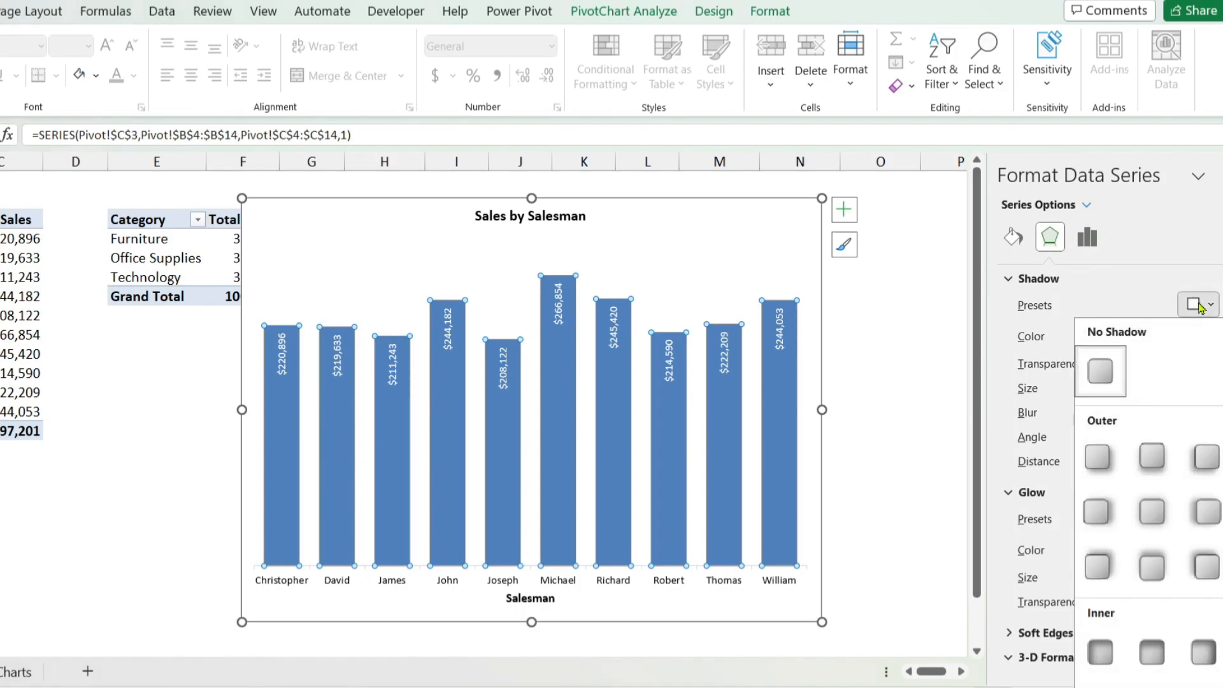
left_click(1148, 467)
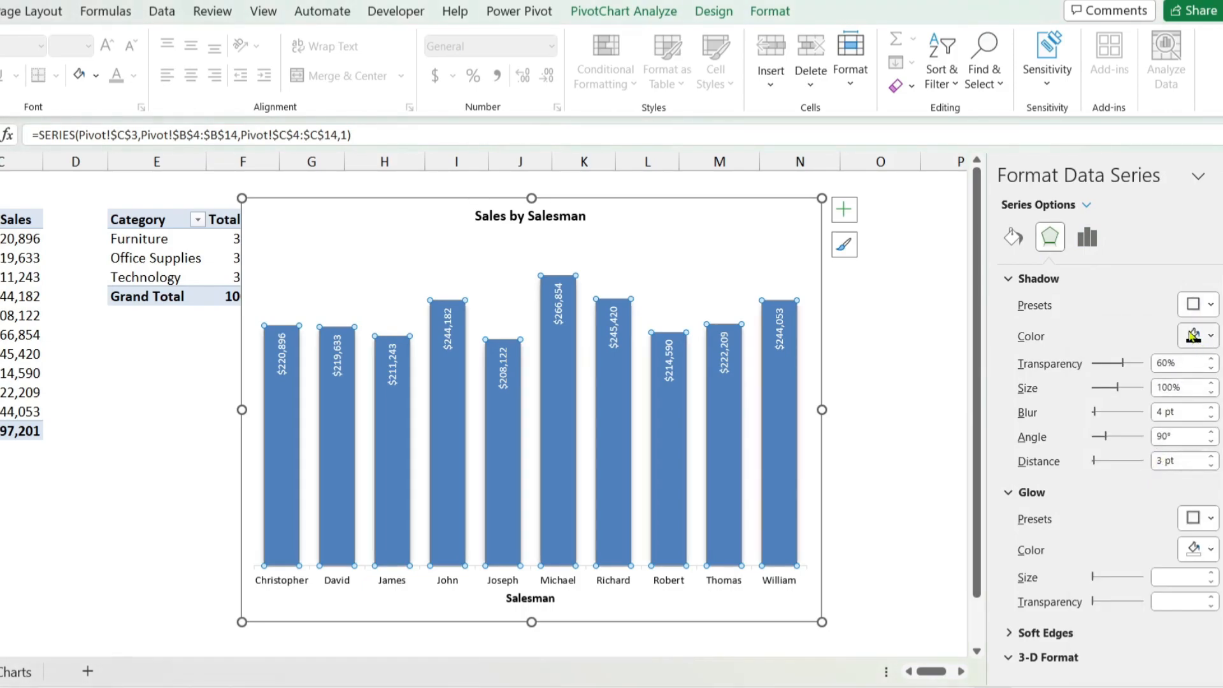
left_click(1197, 304)
left_click(1098, 376)
Step: Try a 3-D top bevel of 6 pt width and height on the columns and remove it again
scroll(1100, 382, "down", 3)
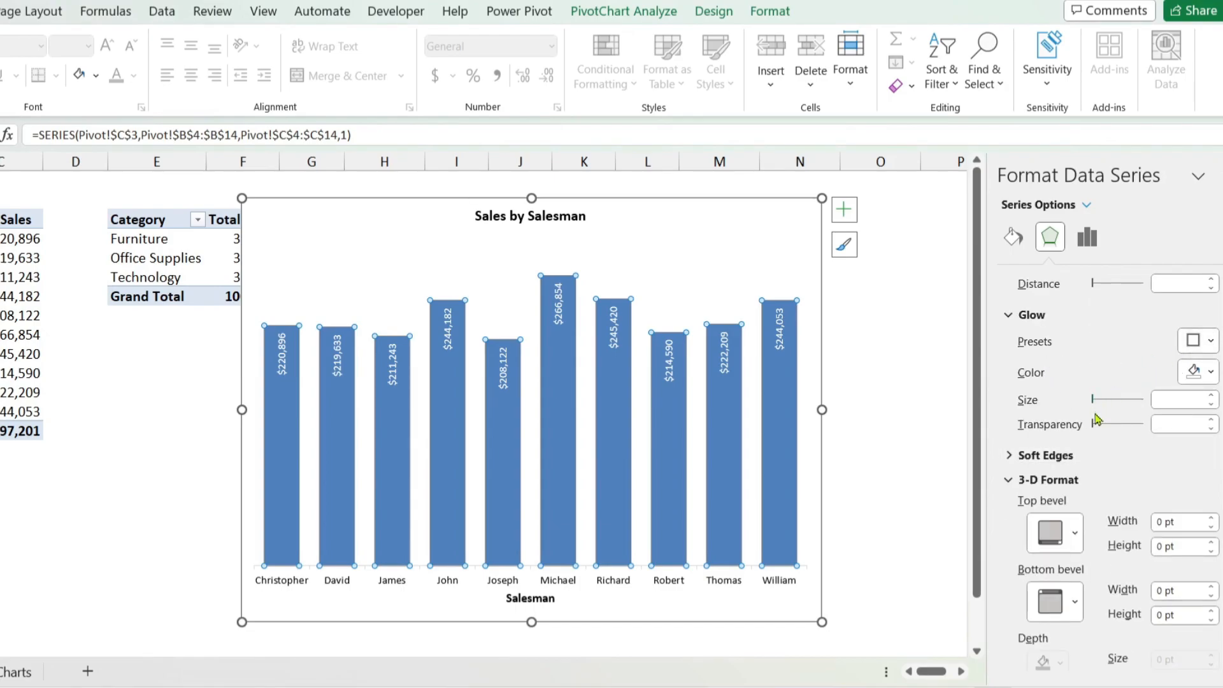
scroll(1098, 414, "down", 1)
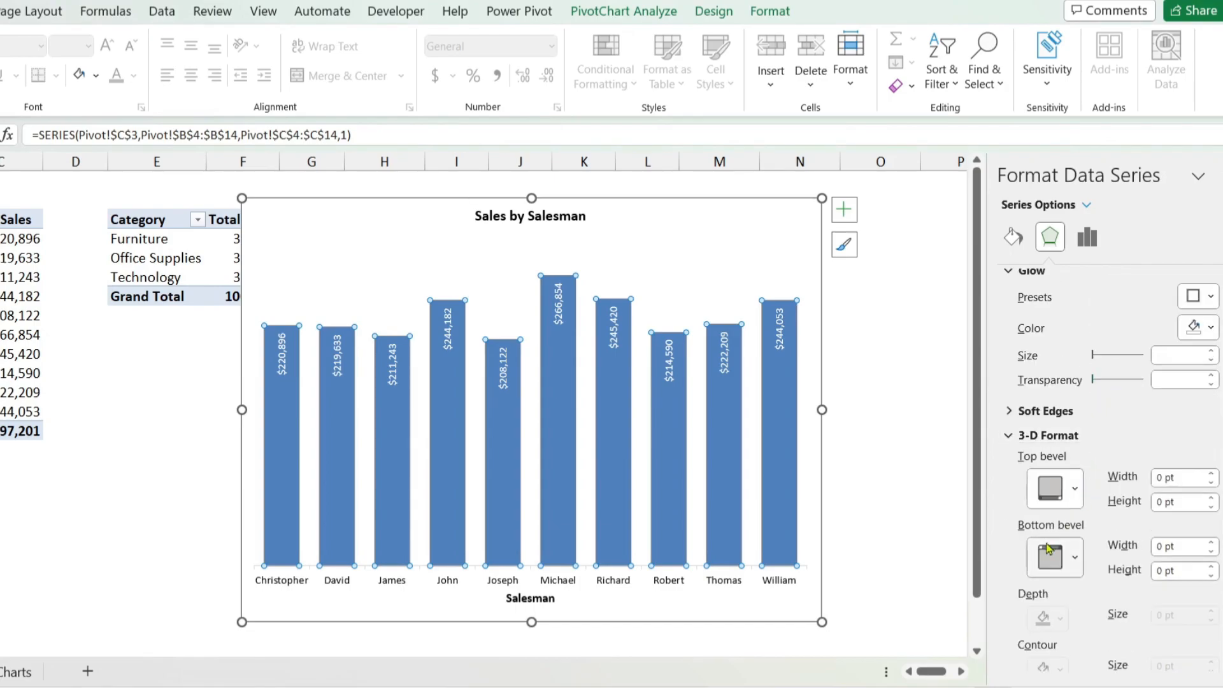
left_click(1064, 492)
left_click(1054, 439)
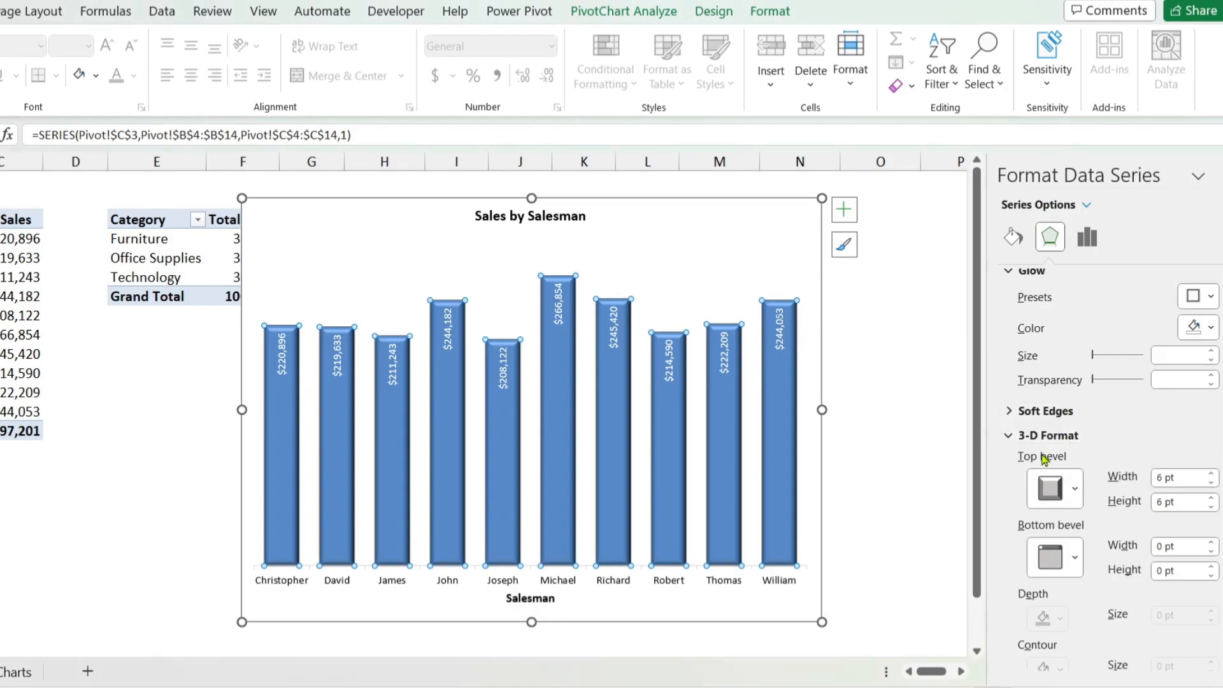
left_click(1055, 490)
left_click(1054, 240)
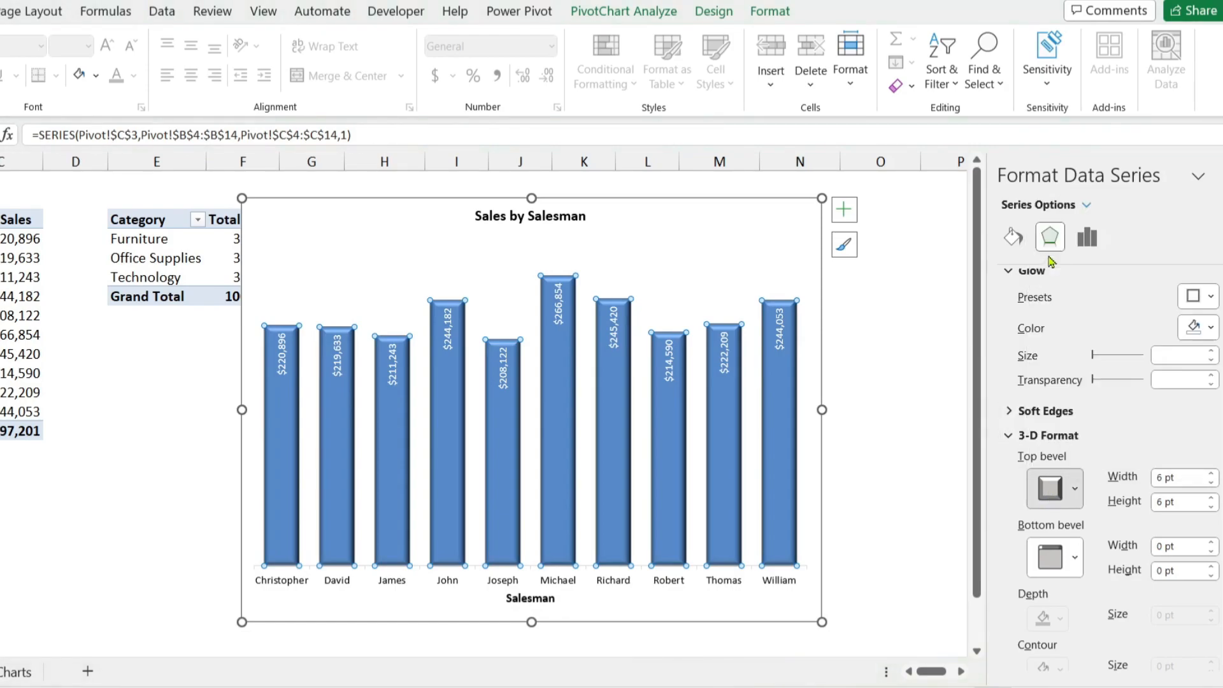
scroll(1094, 496, "down", 3)
scroll(1079, 529, "up", 6)
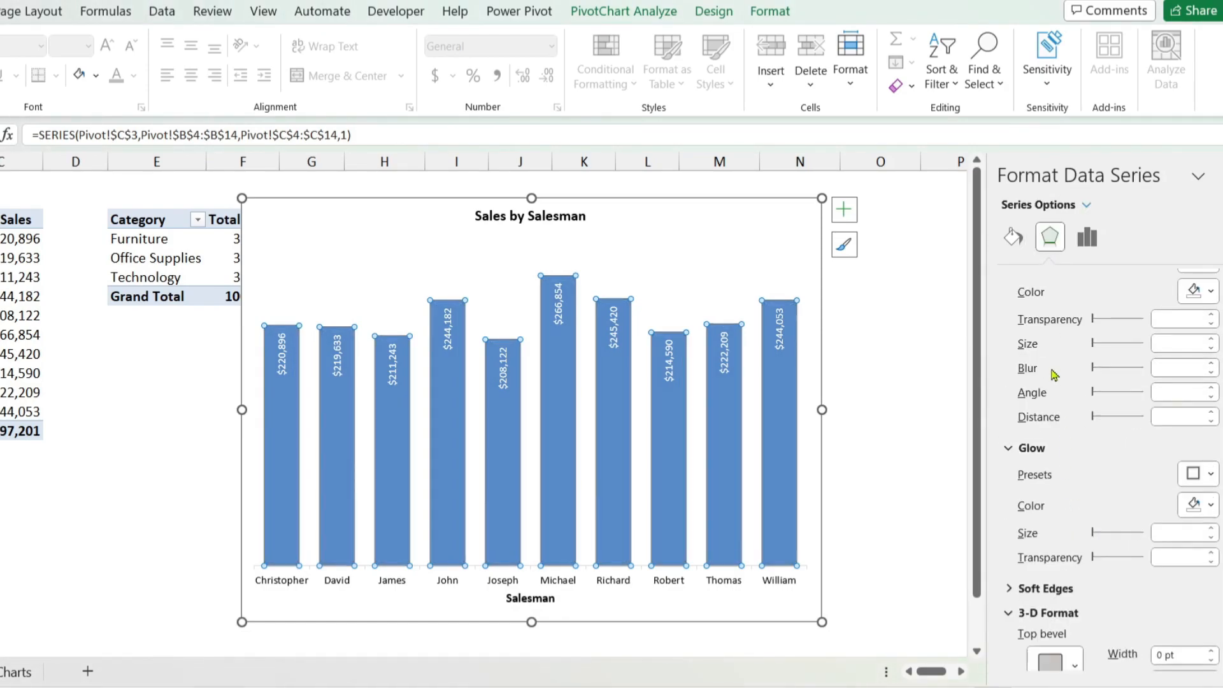
Step: Give each column its own fill color by varying the series colors by point
left_click(1012, 241)
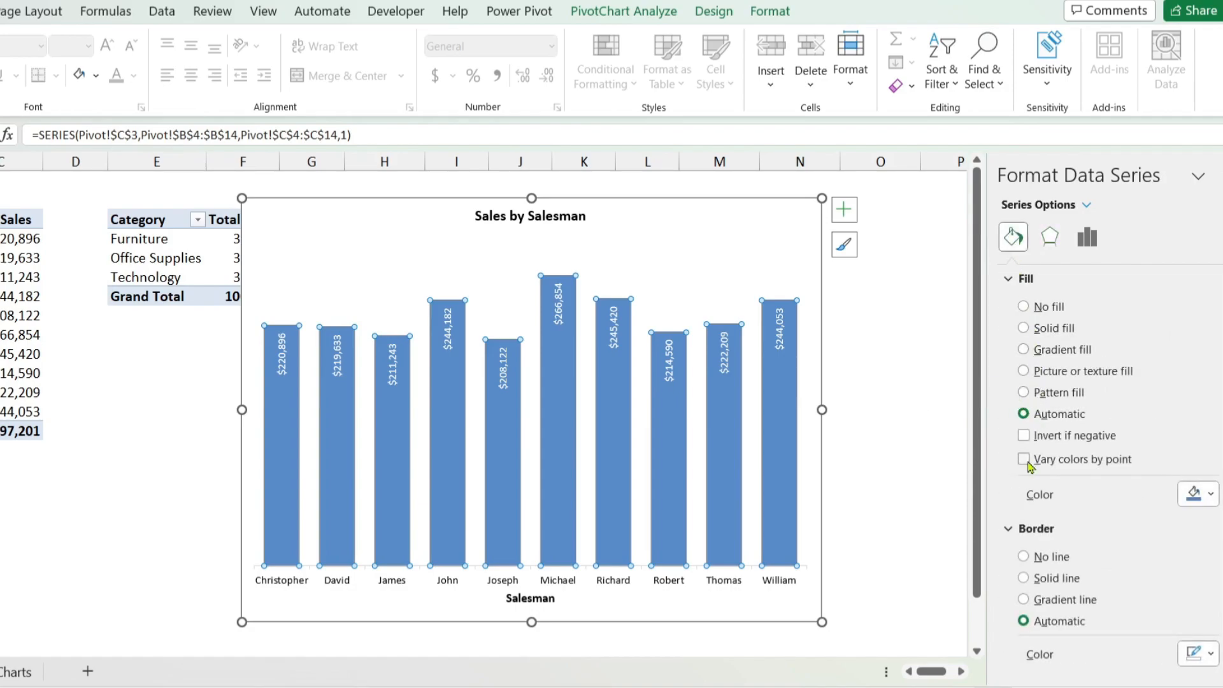
left_click(1023, 462)
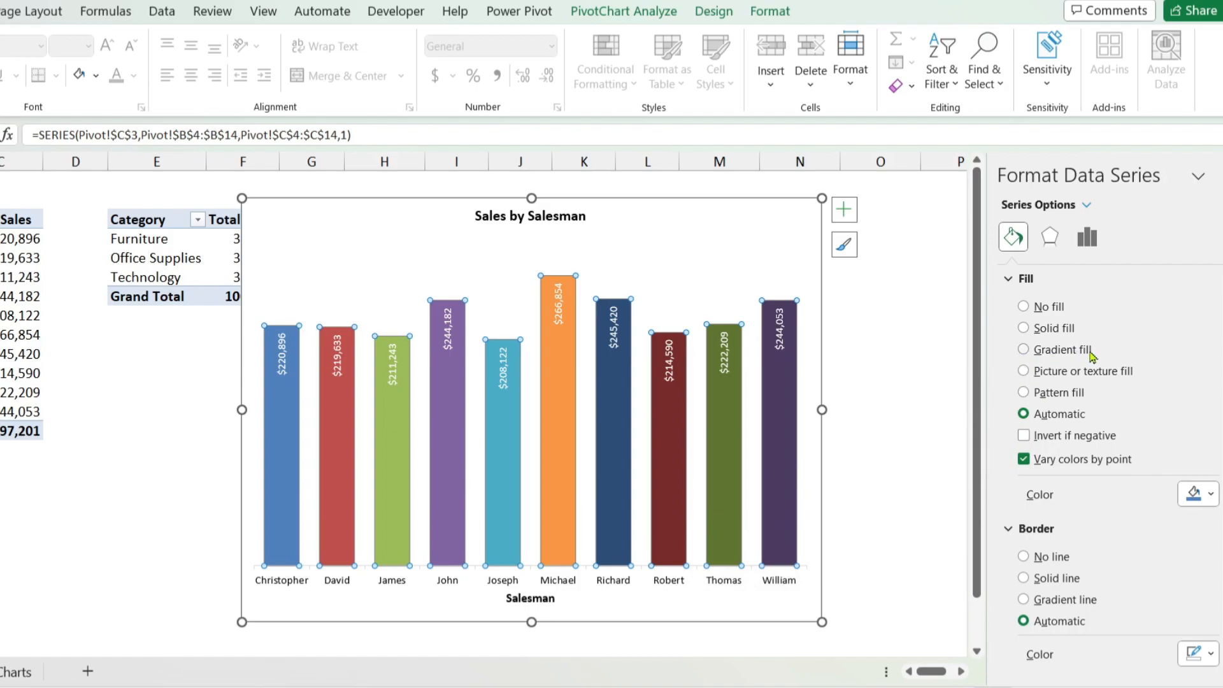
Step: Try a gradient fill with a blue preset gradient on the columns and return the fill to Automatic
left_click(1023, 350)
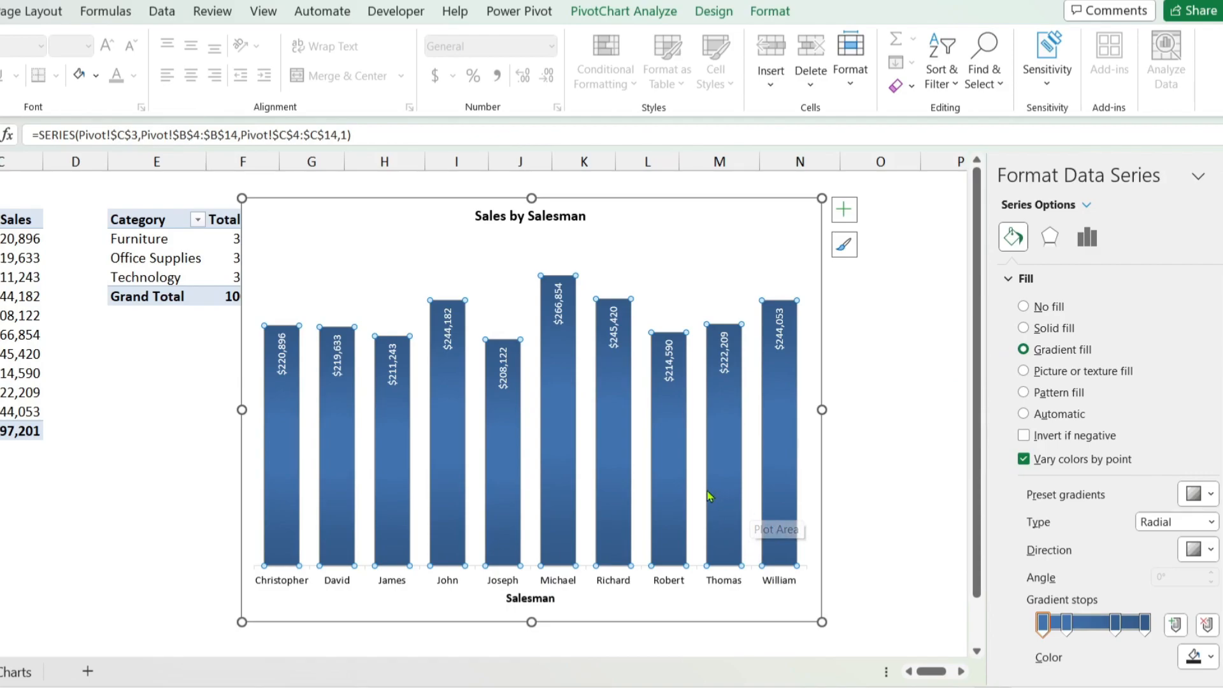
left_click(1195, 497)
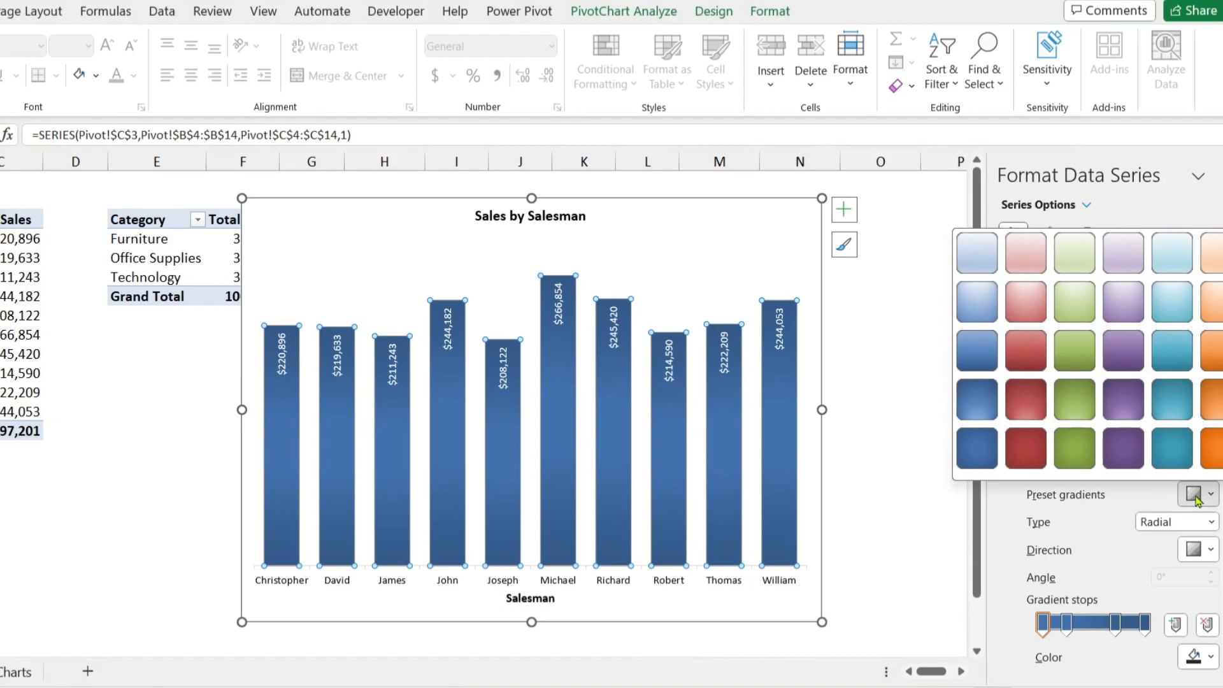
left_click(985, 402)
left_click(1195, 494)
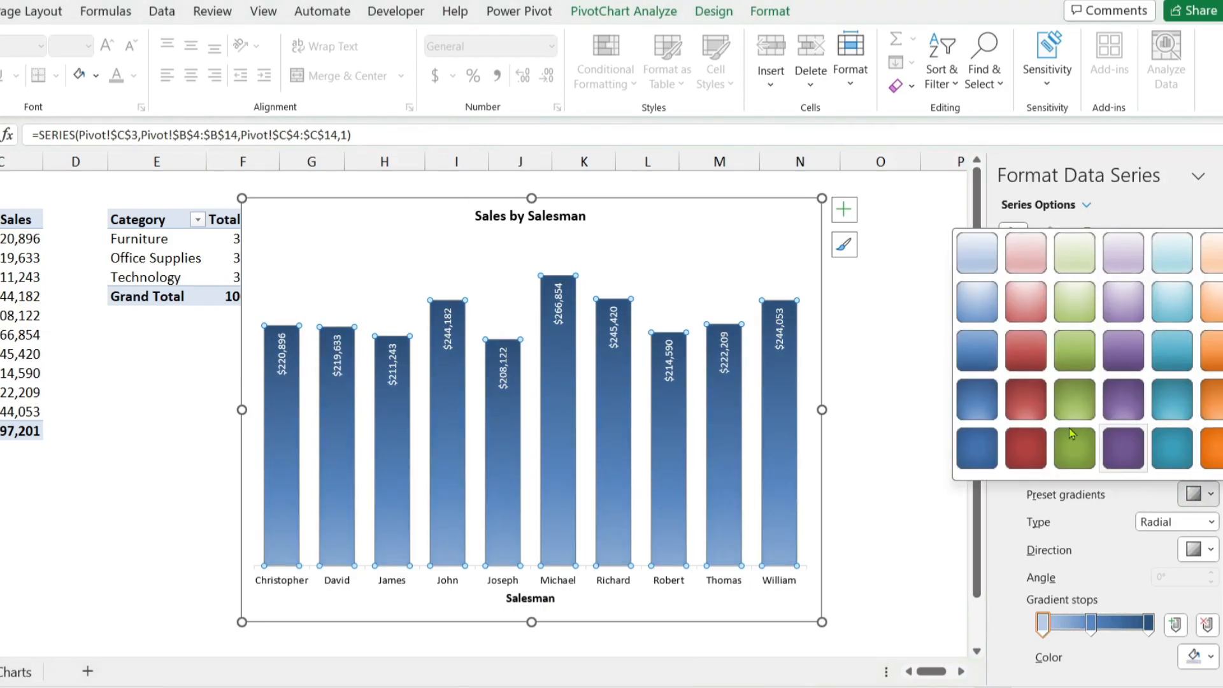
left_click(973, 328)
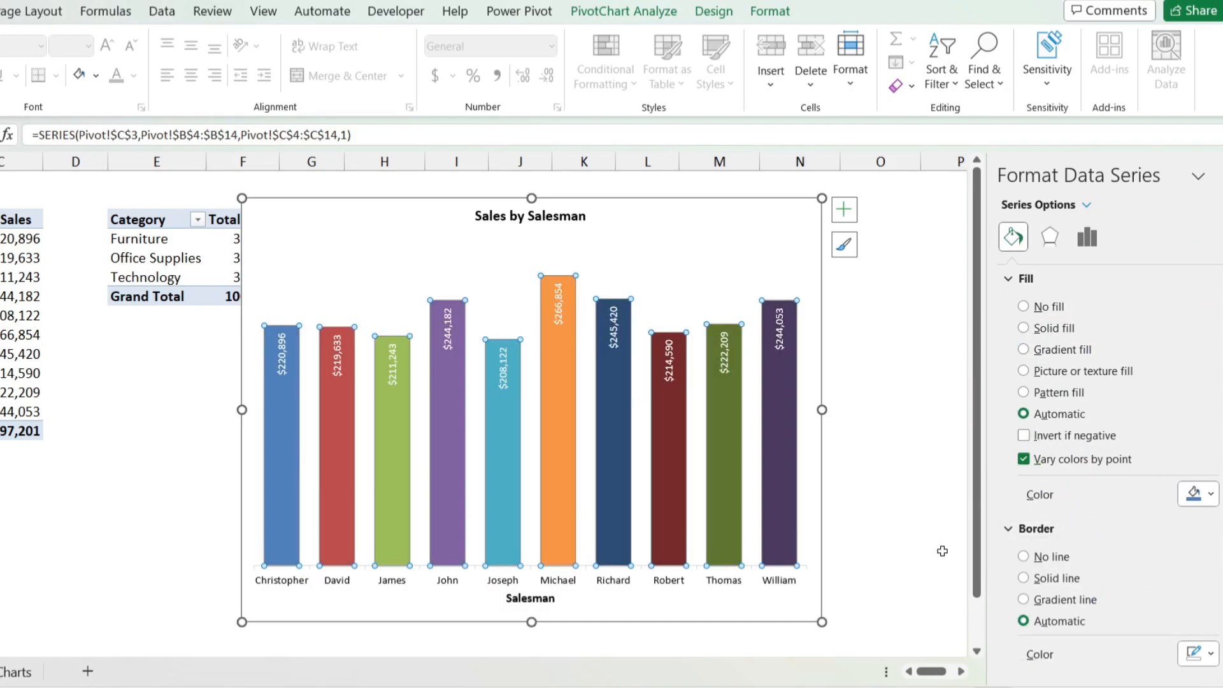
Step: Give the columns a solid line border, look through the border's color and line options, and close the formatting pane
scroll(1059, 459, "down", 3)
scroll(1077, 452, "down", 1)
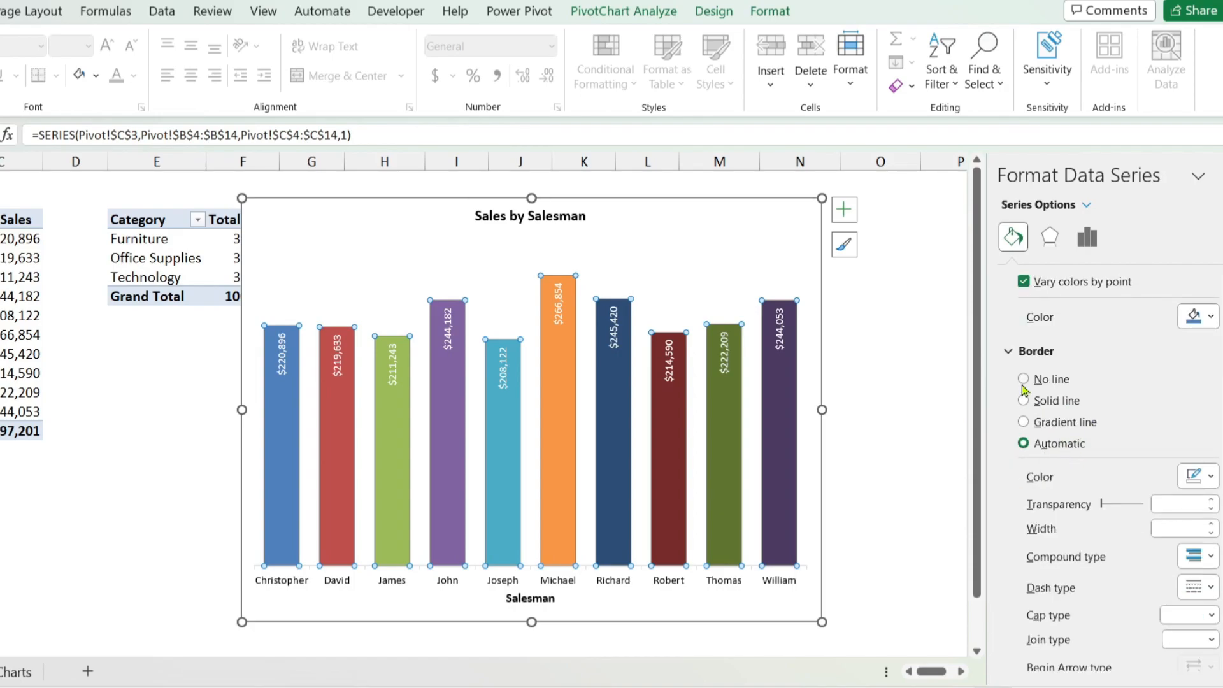
left_click(1023, 382)
left_click(1023, 578)
scroll(1105, 560, "down", 1)
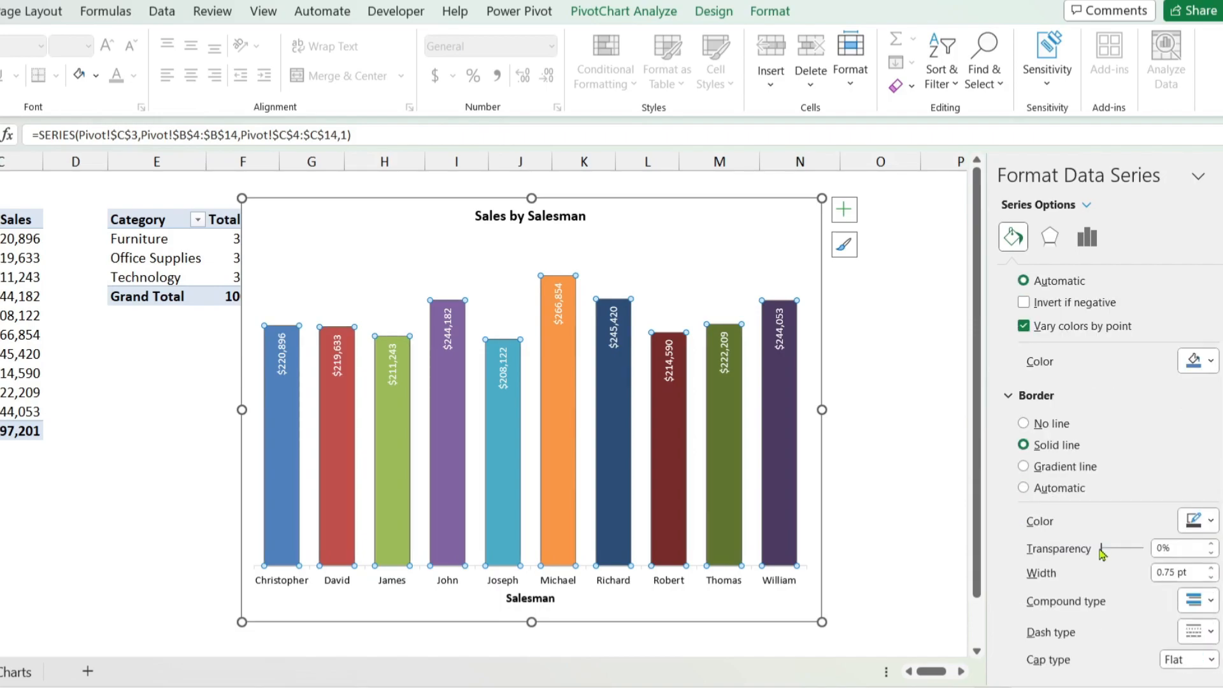
left_click(1208, 529)
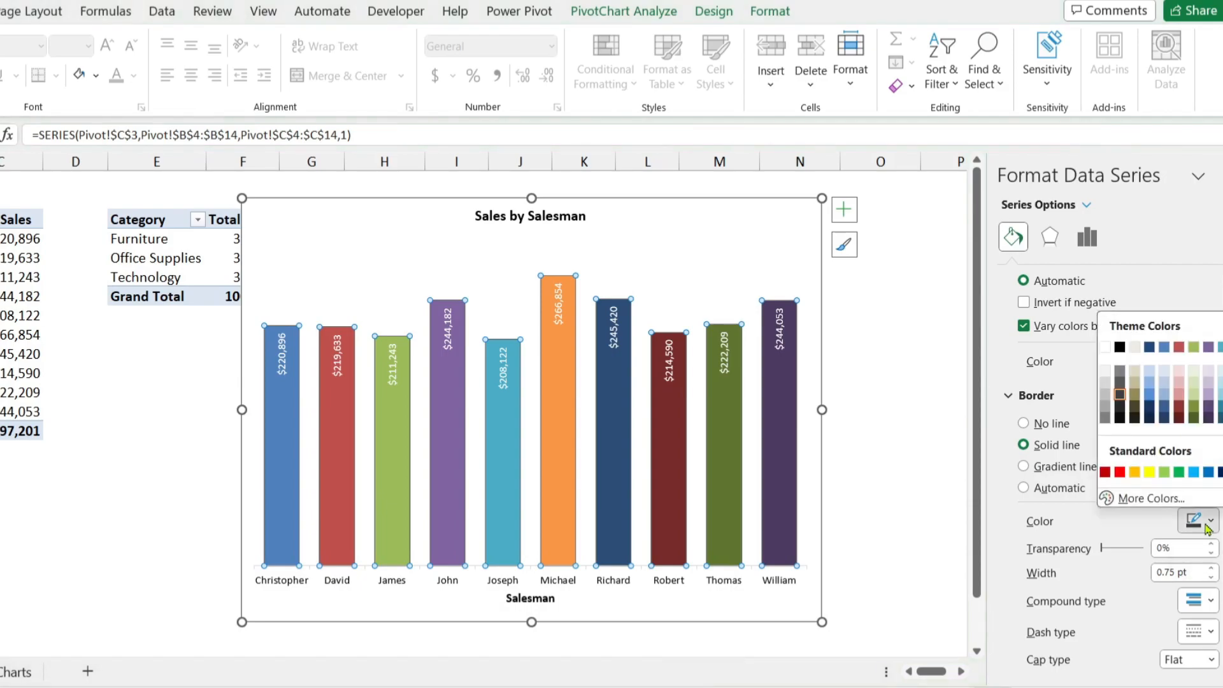
left_click(1209, 529)
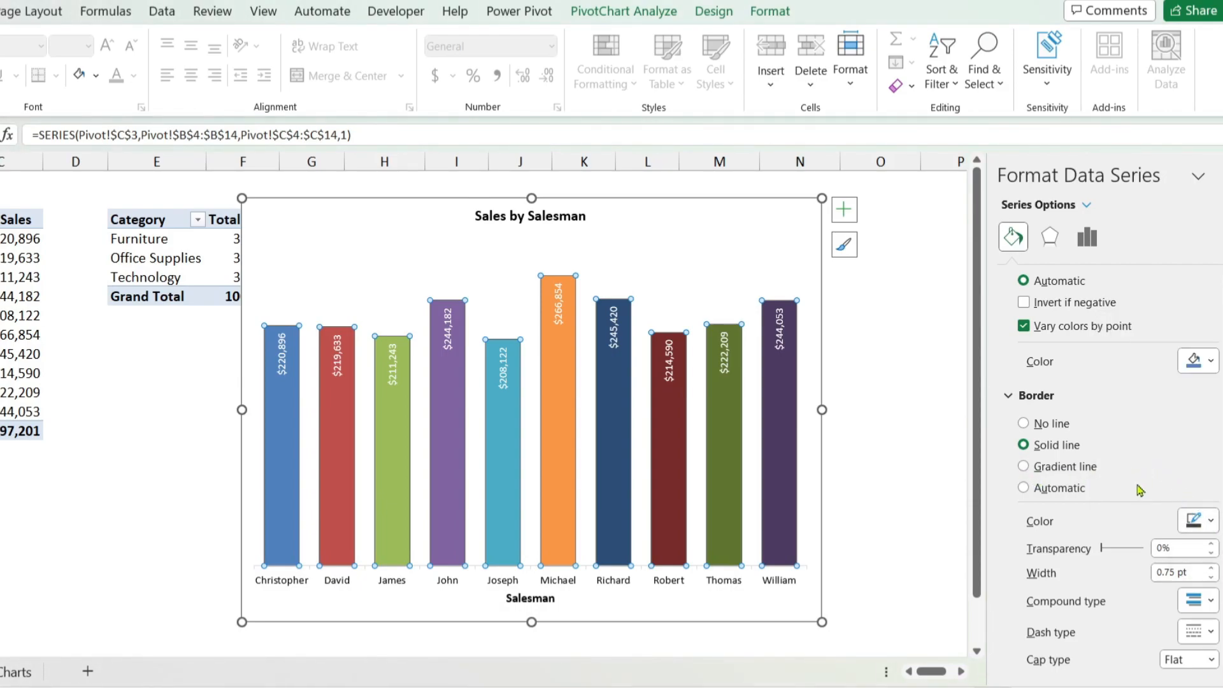
scroll(1140, 494, "down", 3)
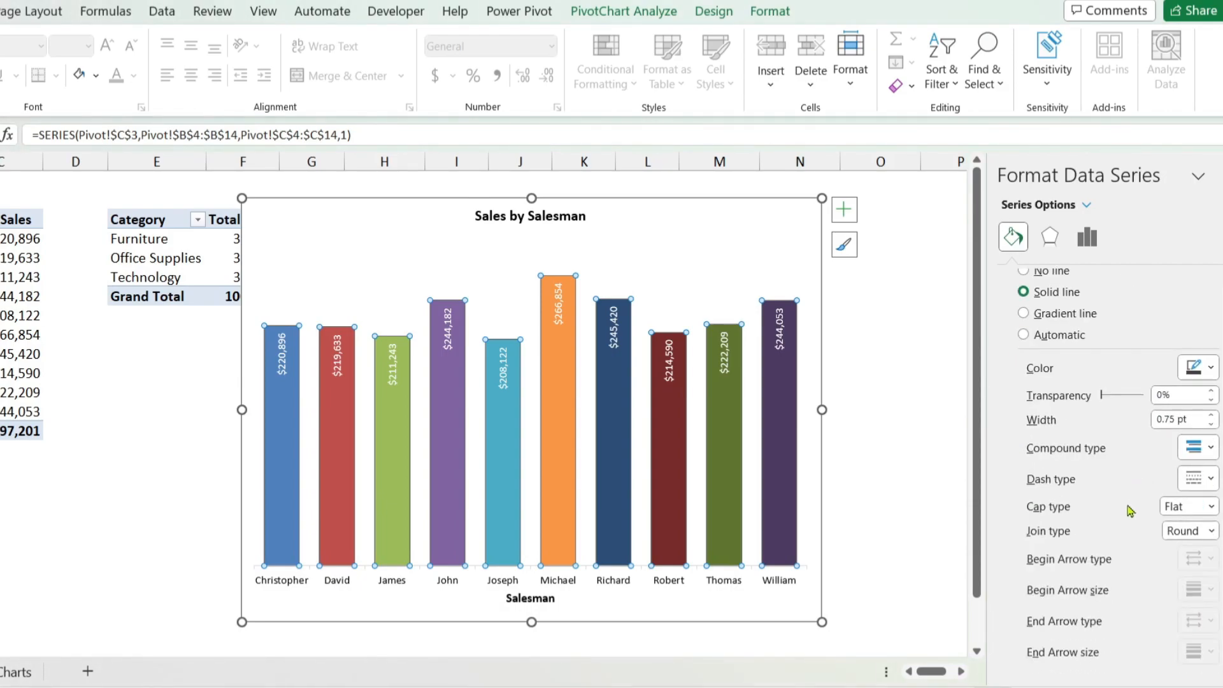
scroll(1130, 506, "up", 5)
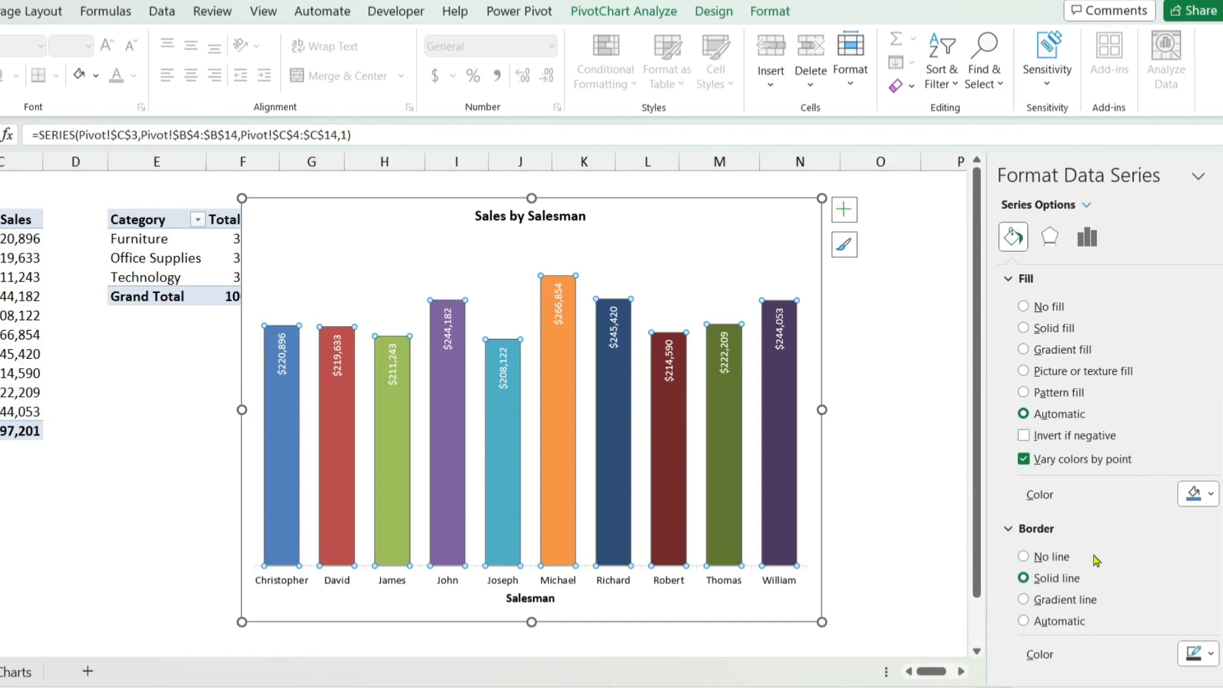
scroll(1096, 561, "down", 5)
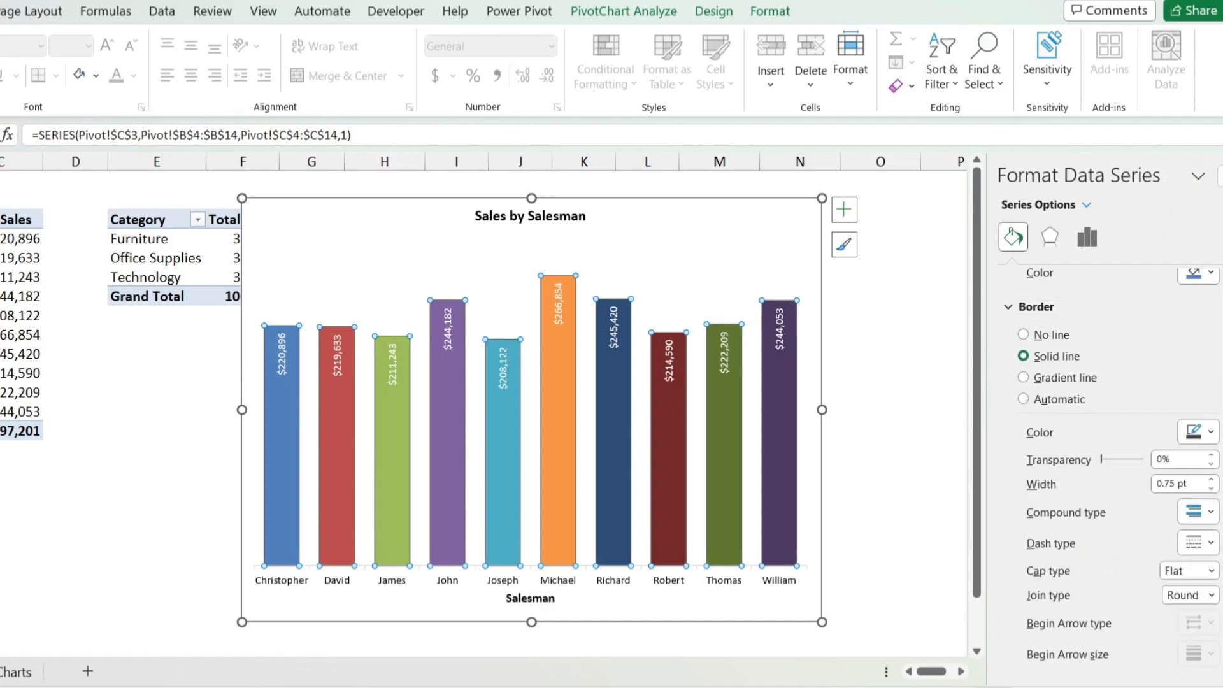
left_click(1218, 176)
left_click(889, 333)
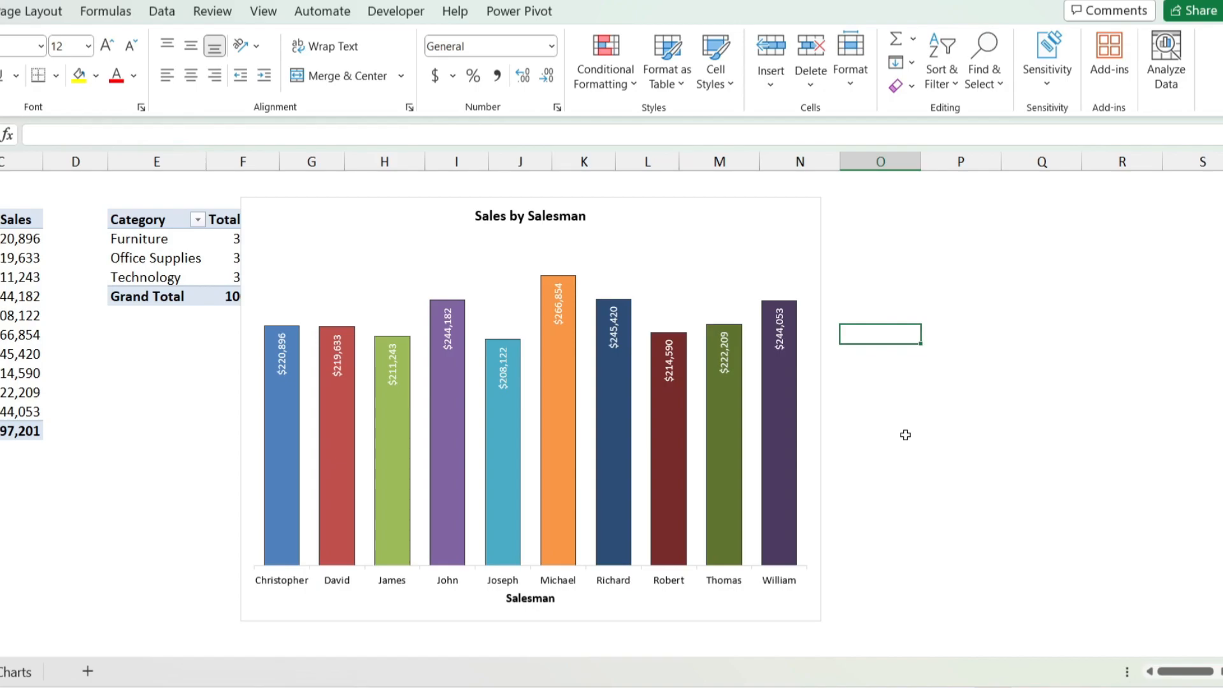
Step: Try a gradient fill on the chart area and set its fill to No fill
left_click(805, 209)
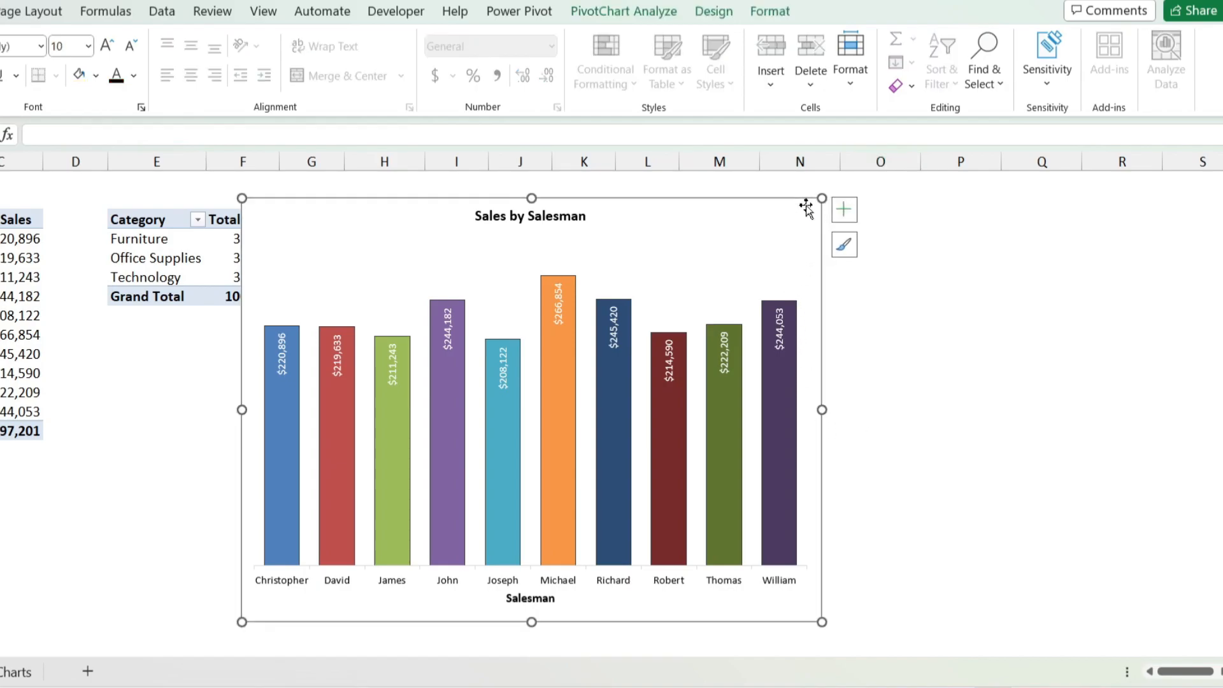
right_click(805, 204)
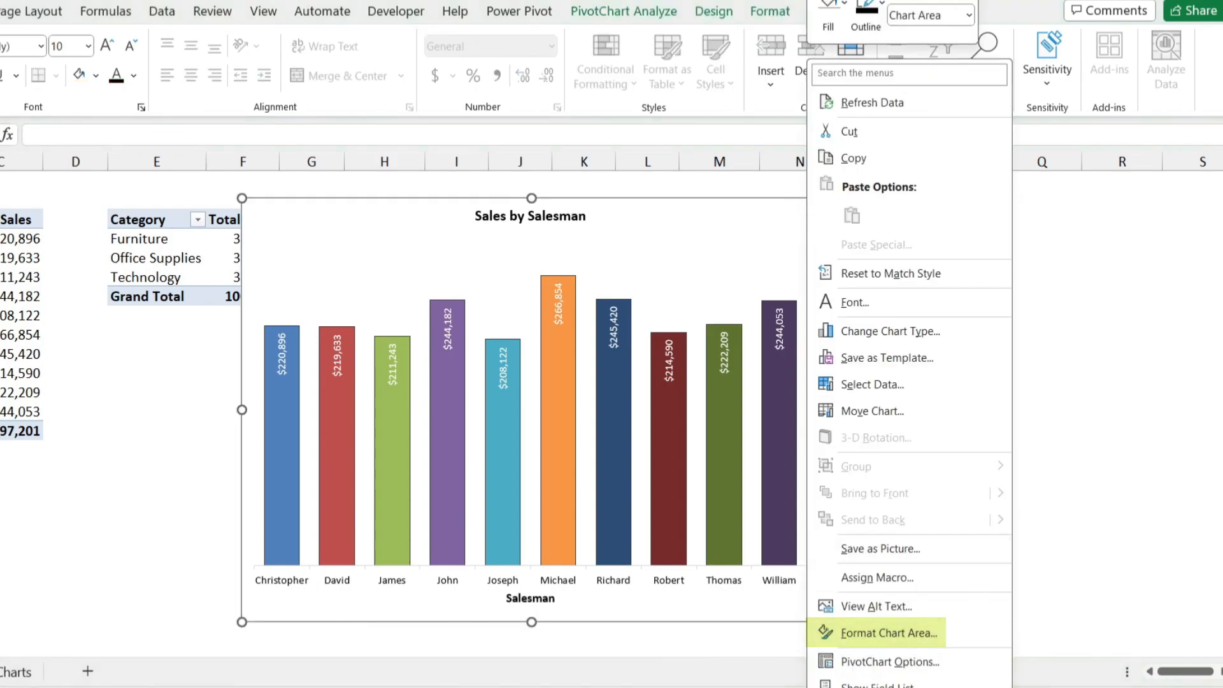
left_click(915, 644)
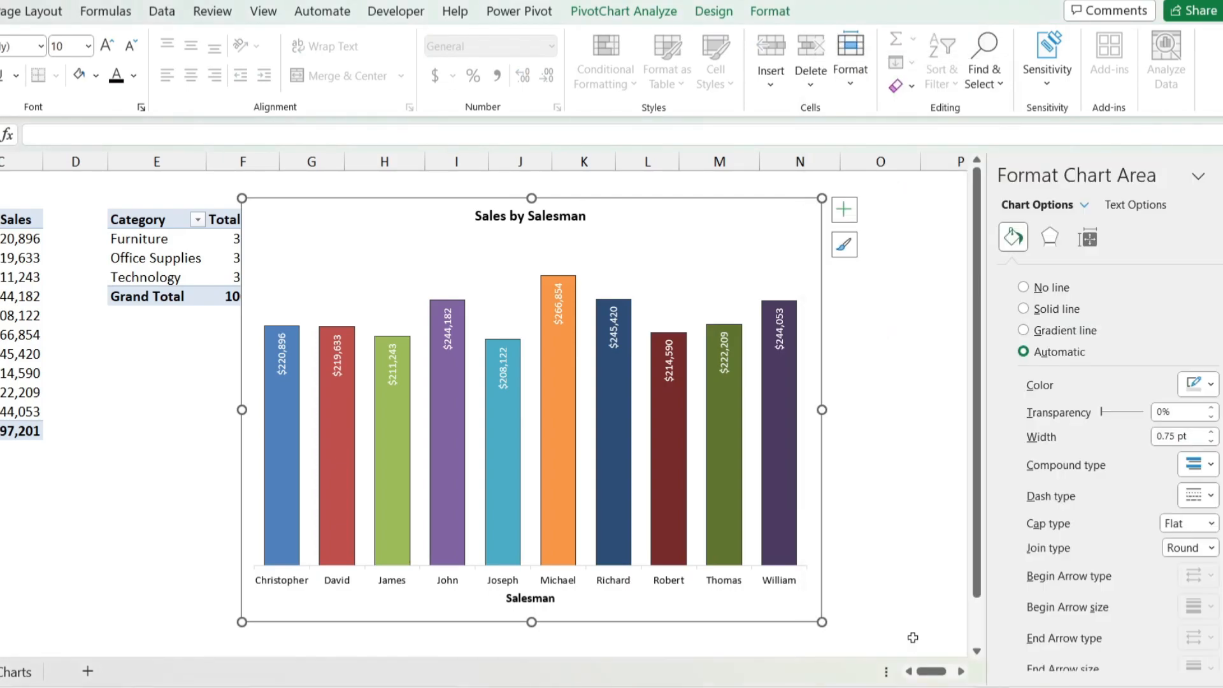
scroll(1040, 486, "down", 1)
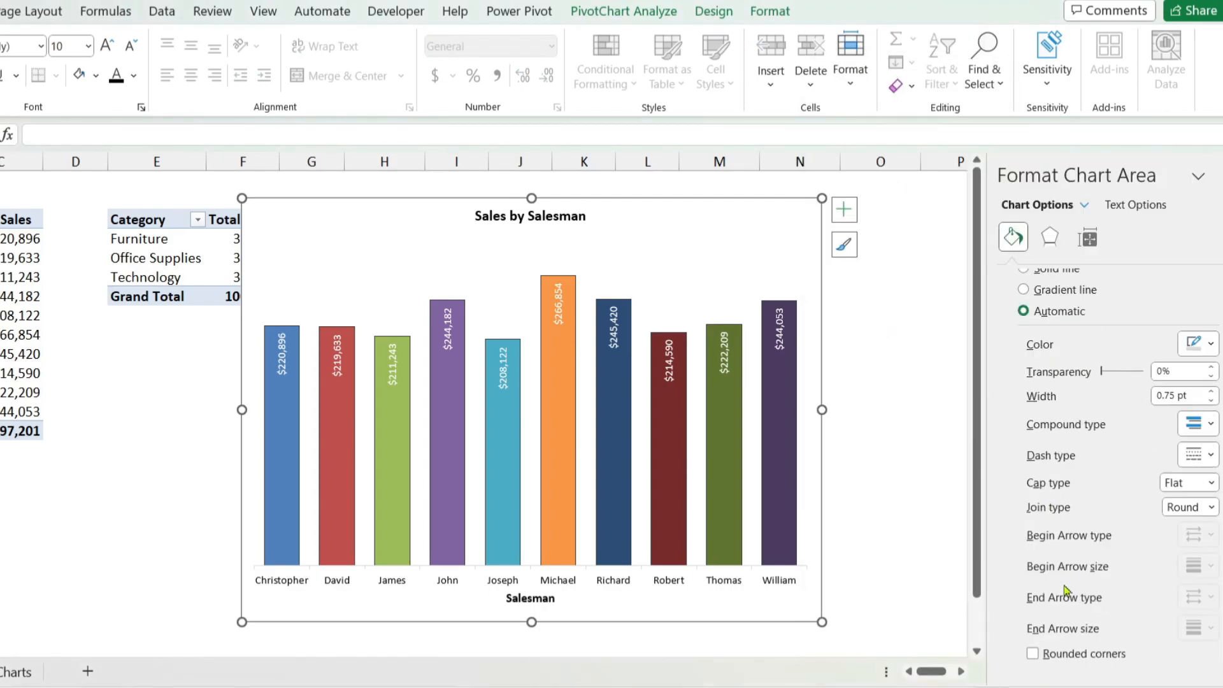
scroll(1068, 573, "up", 5)
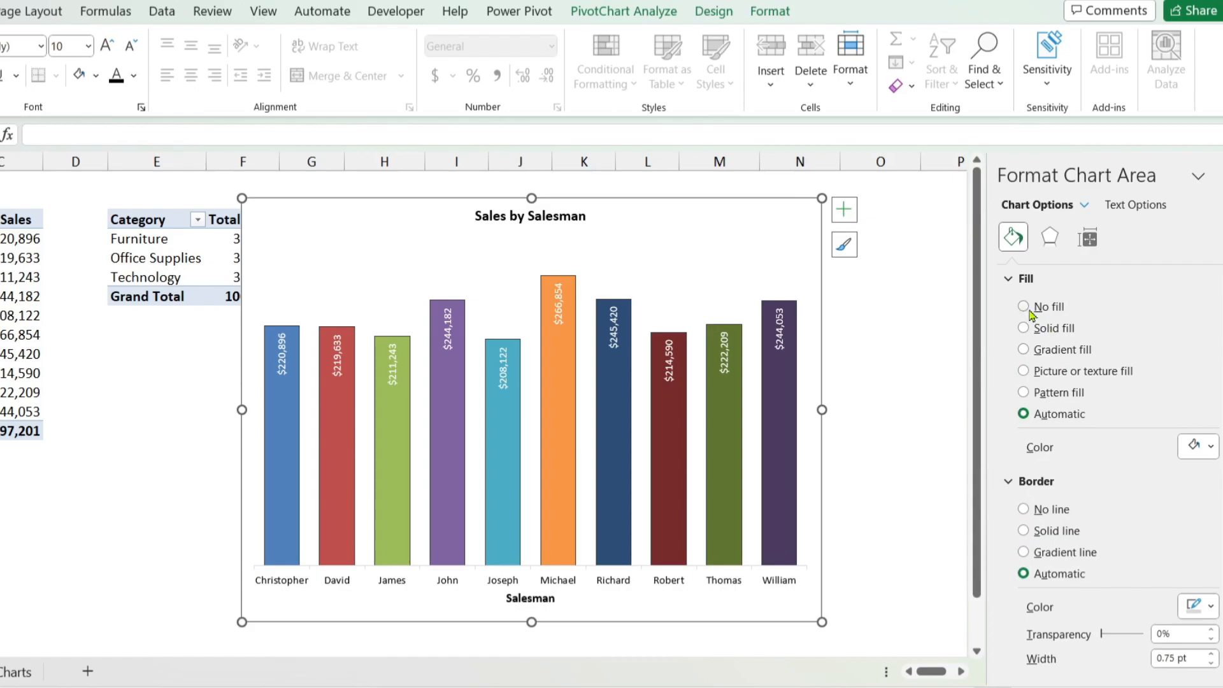
left_click(1024, 349)
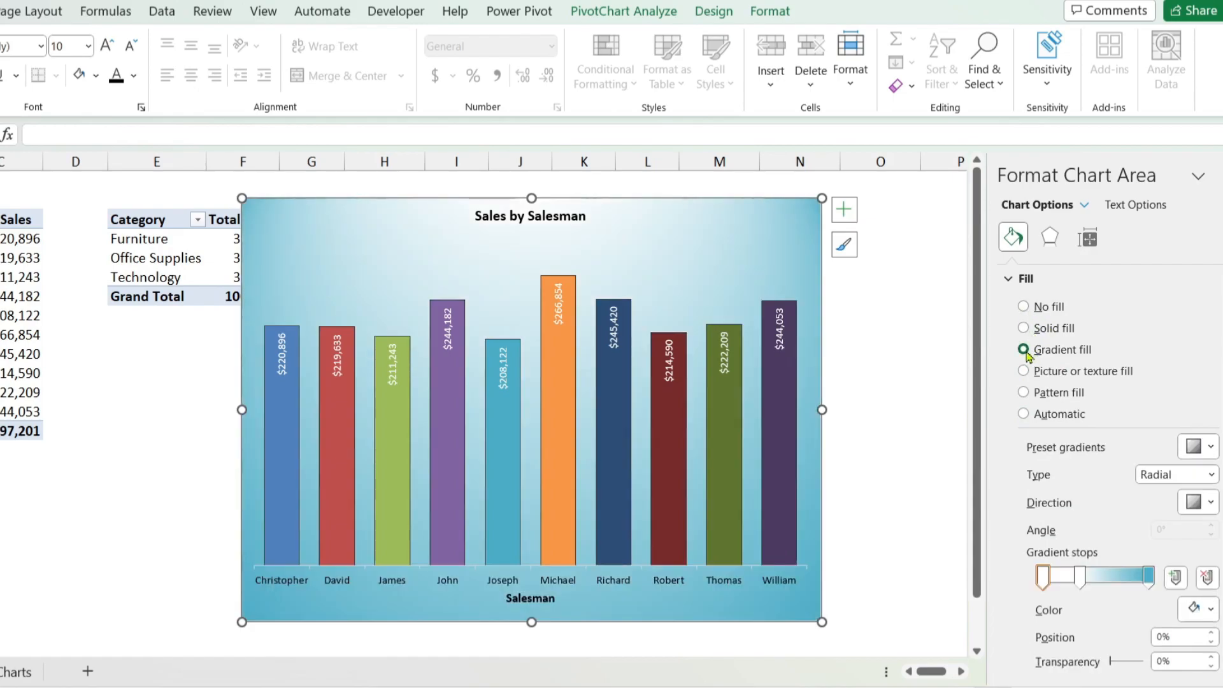
left_click(1023, 307)
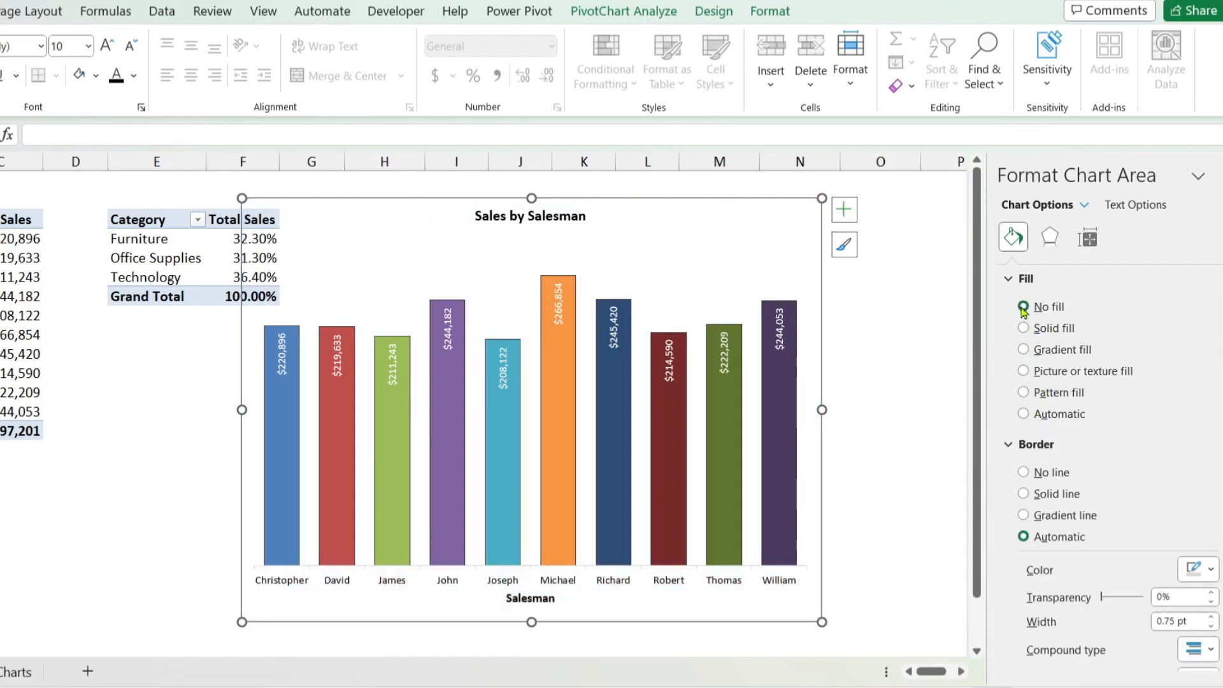
Step: Give the chart area a solid line border with rounded corners and close the formatting pane
scroll(1052, 556, "down", 4)
scroll(1051, 452, "up", 1)
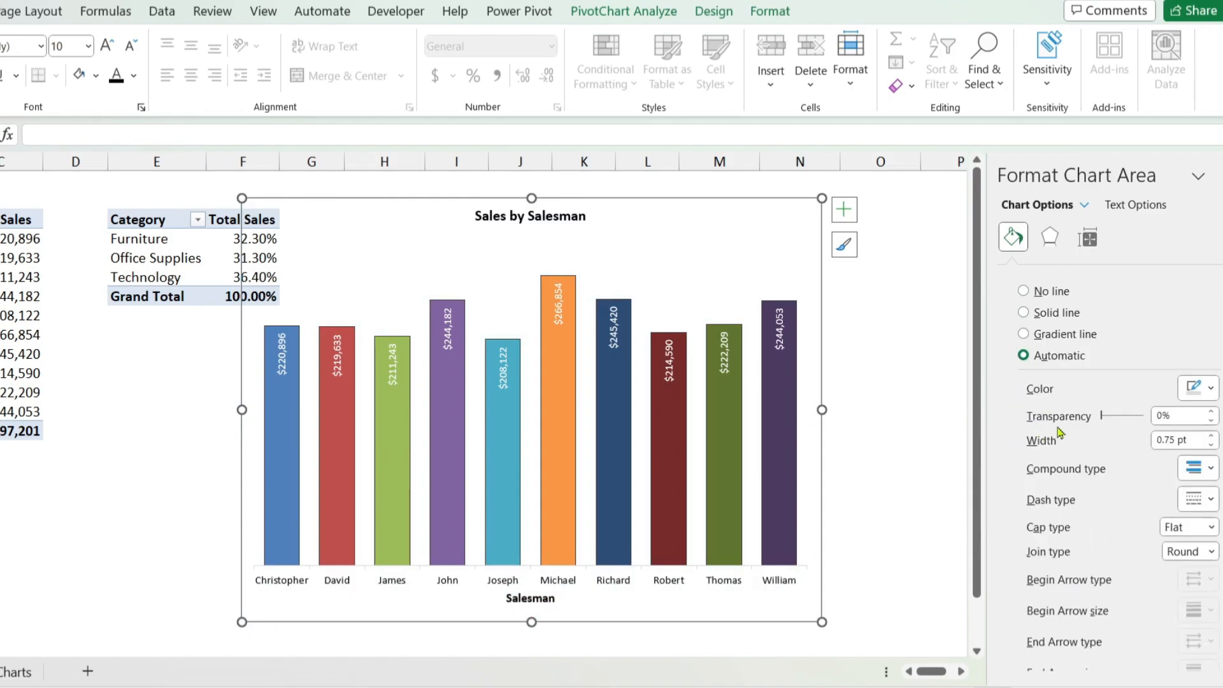
left_click(1024, 292)
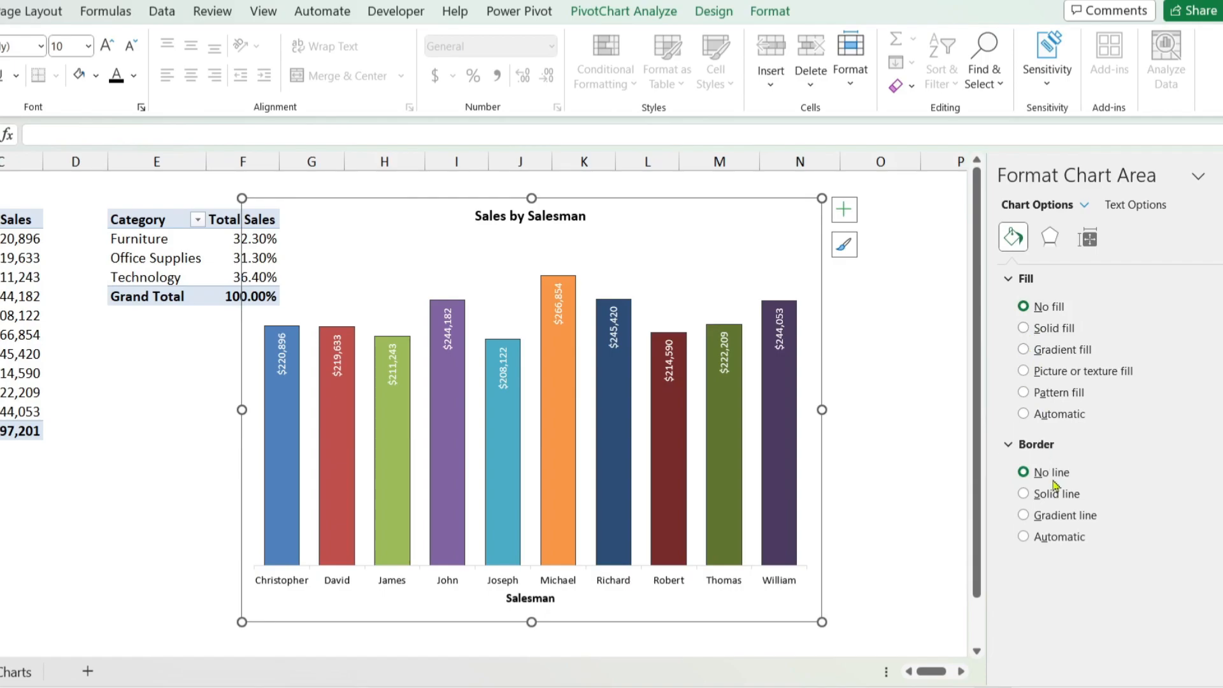
left_click(1031, 503)
scroll(1034, 506, "down", 4)
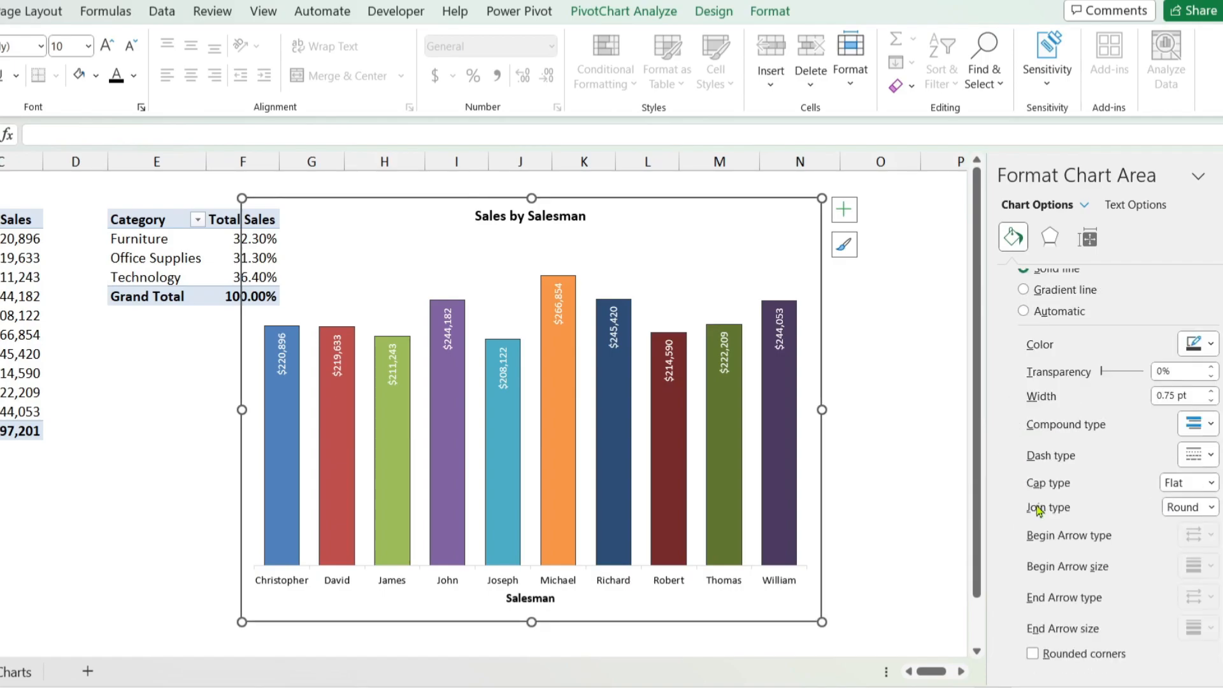
left_click(1032, 654)
left_click(920, 358)
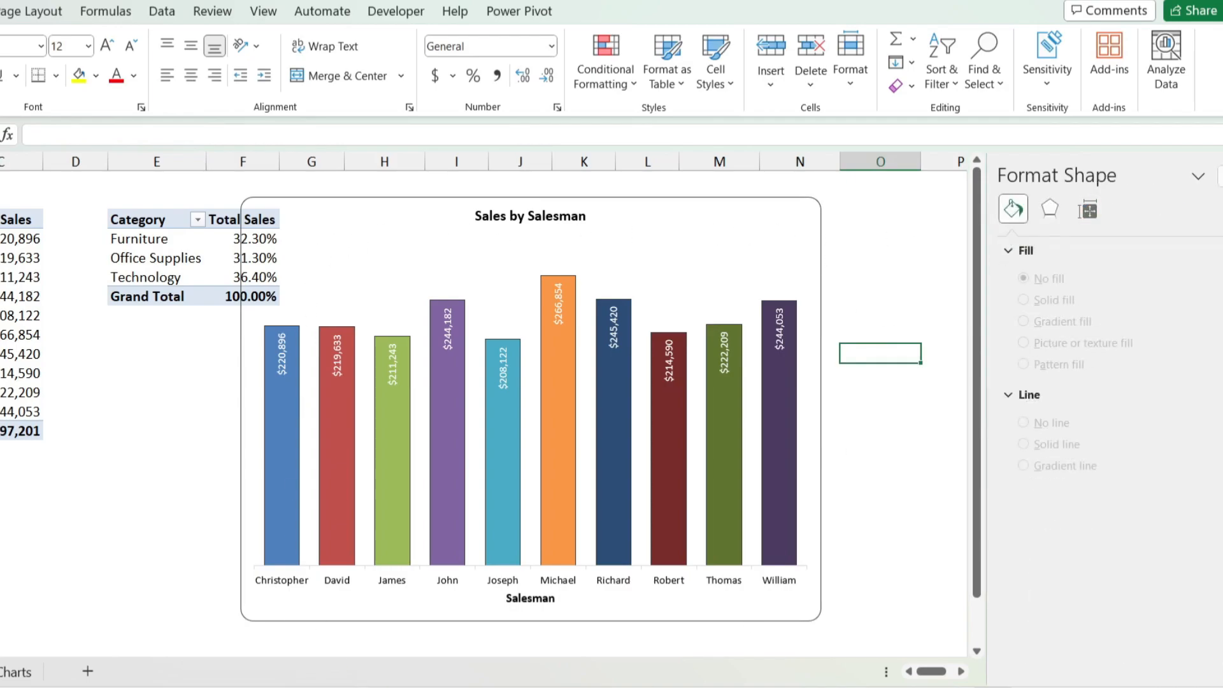
left_click(1218, 176)
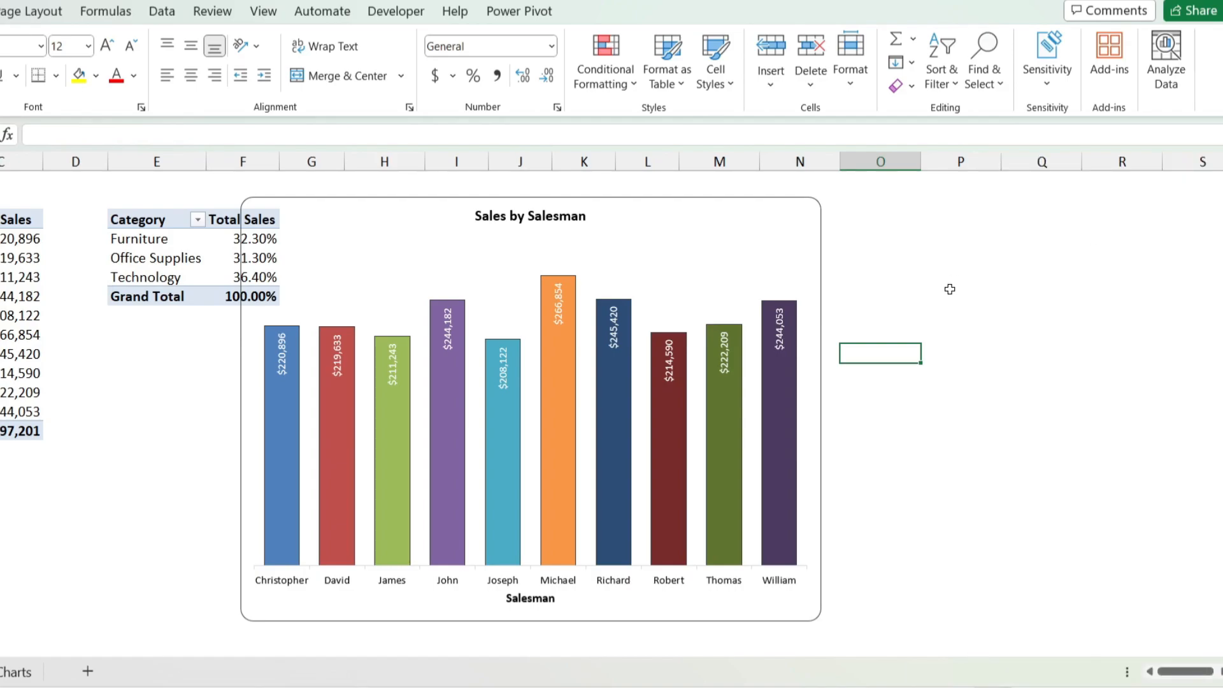
Step: Move the chart clear of the Category pivot table and deselect it
left_click(806, 242)
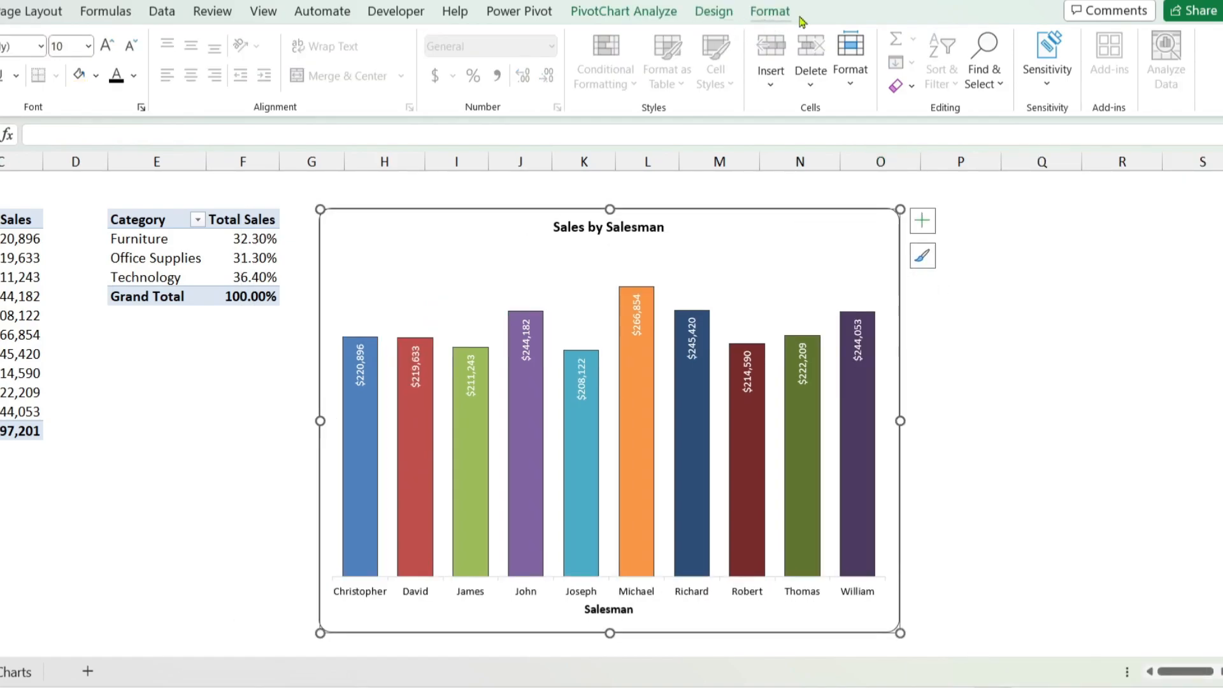
left_click(715, 14)
left_click(772, 11)
left_click(1023, 323)
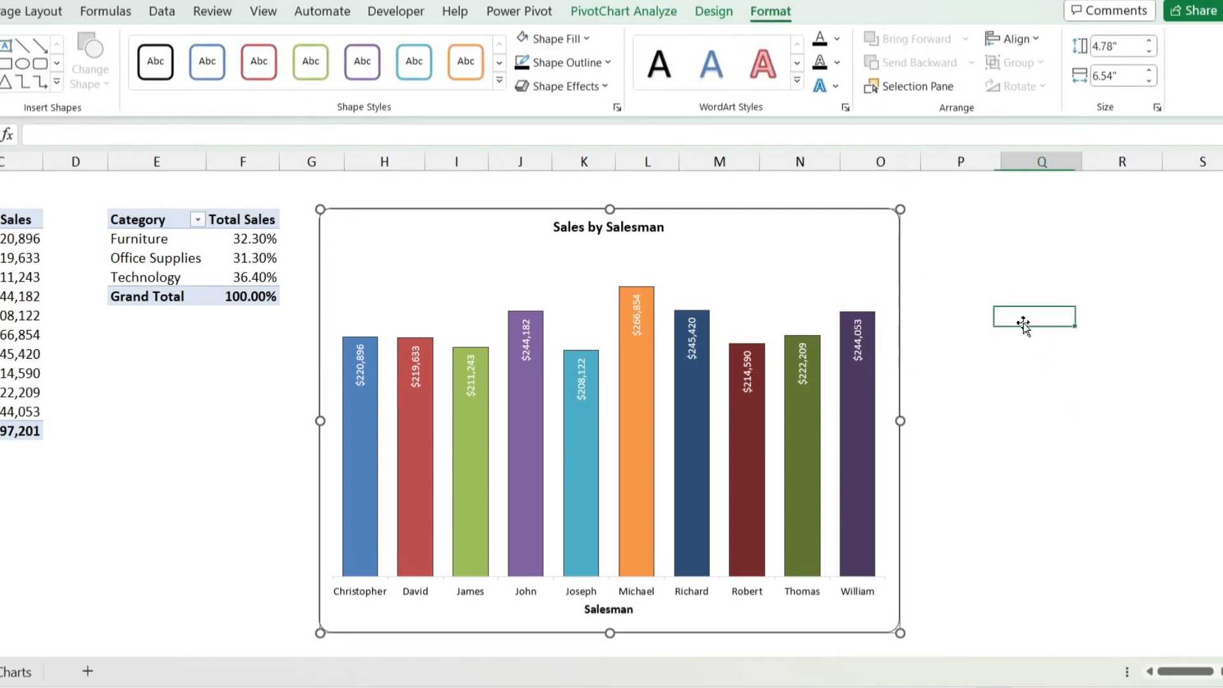
Step: Preview the Pie type as a replacement for the selected column chart and cancel the chart type change
left_click(863, 228)
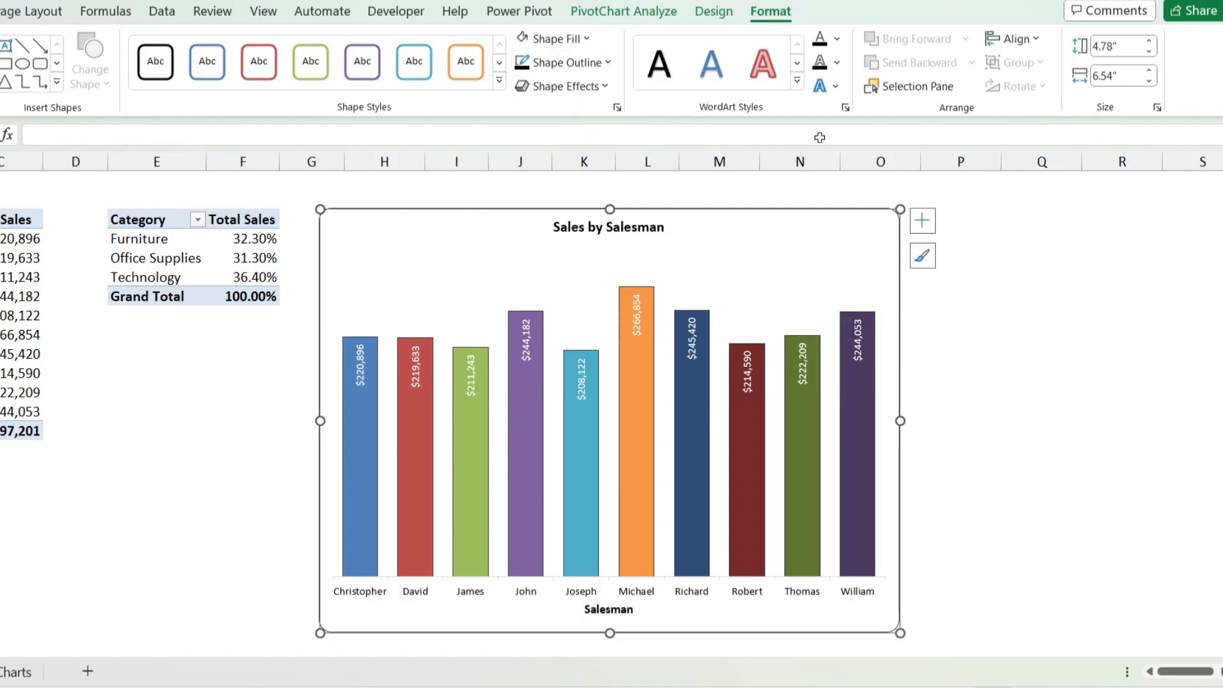
left_click(716, 15)
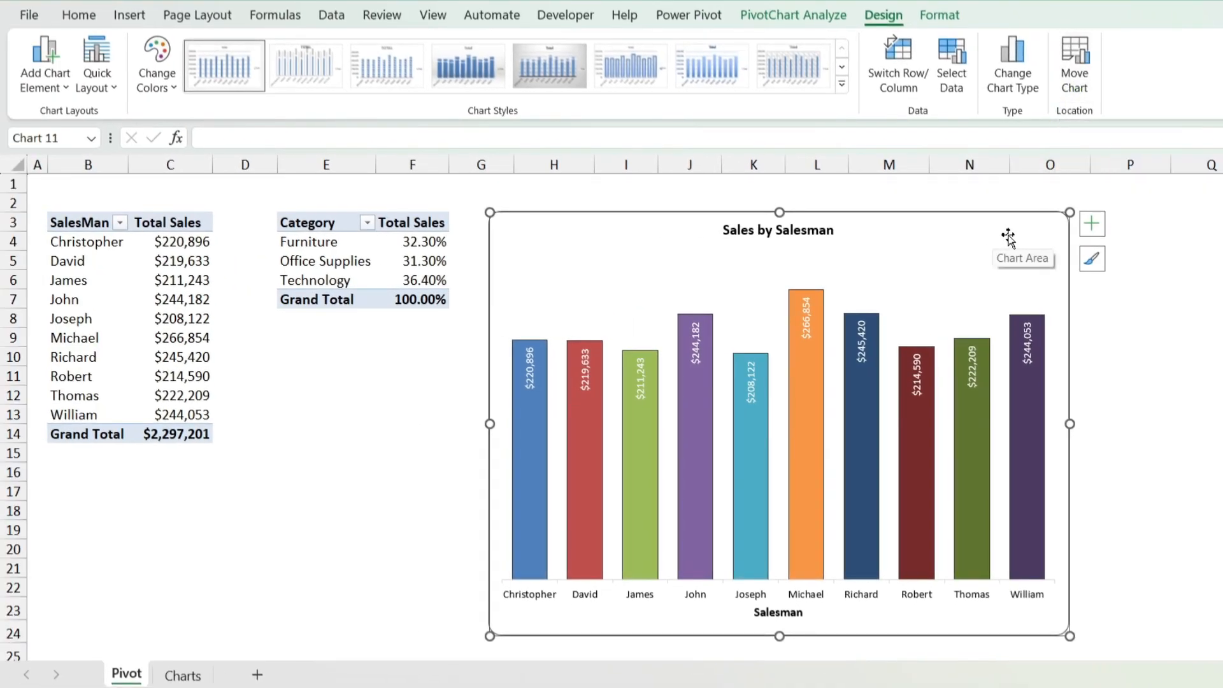
left_click(1015, 73)
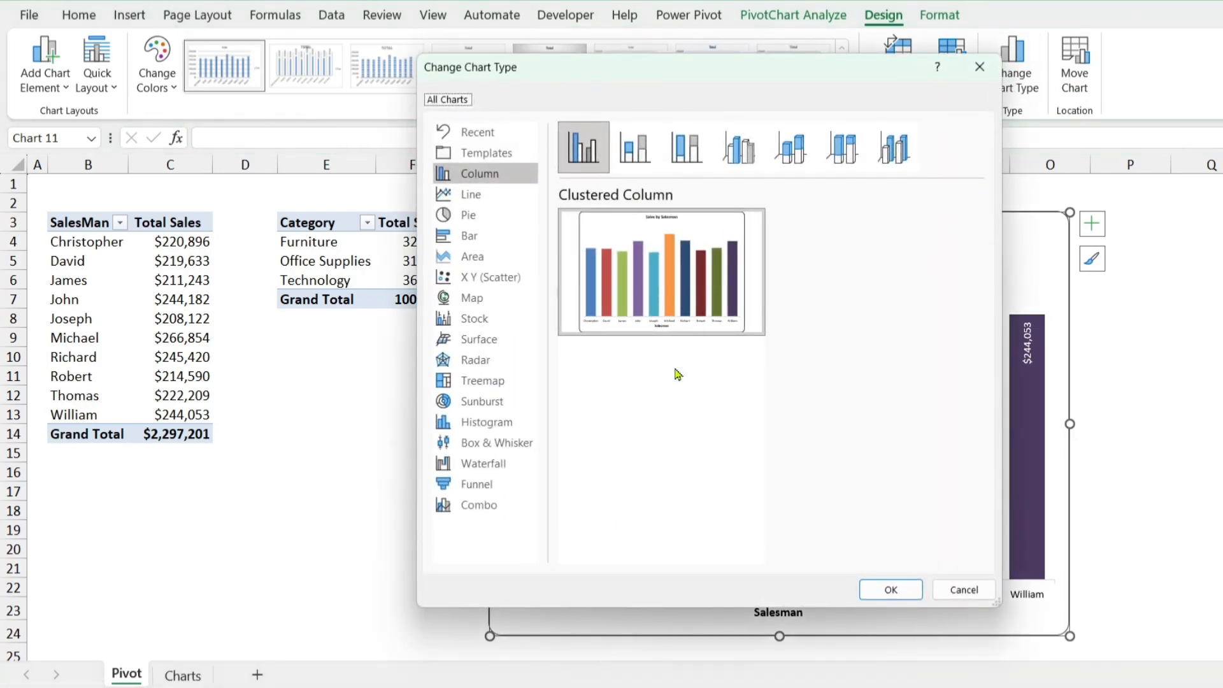
left_click(483, 218)
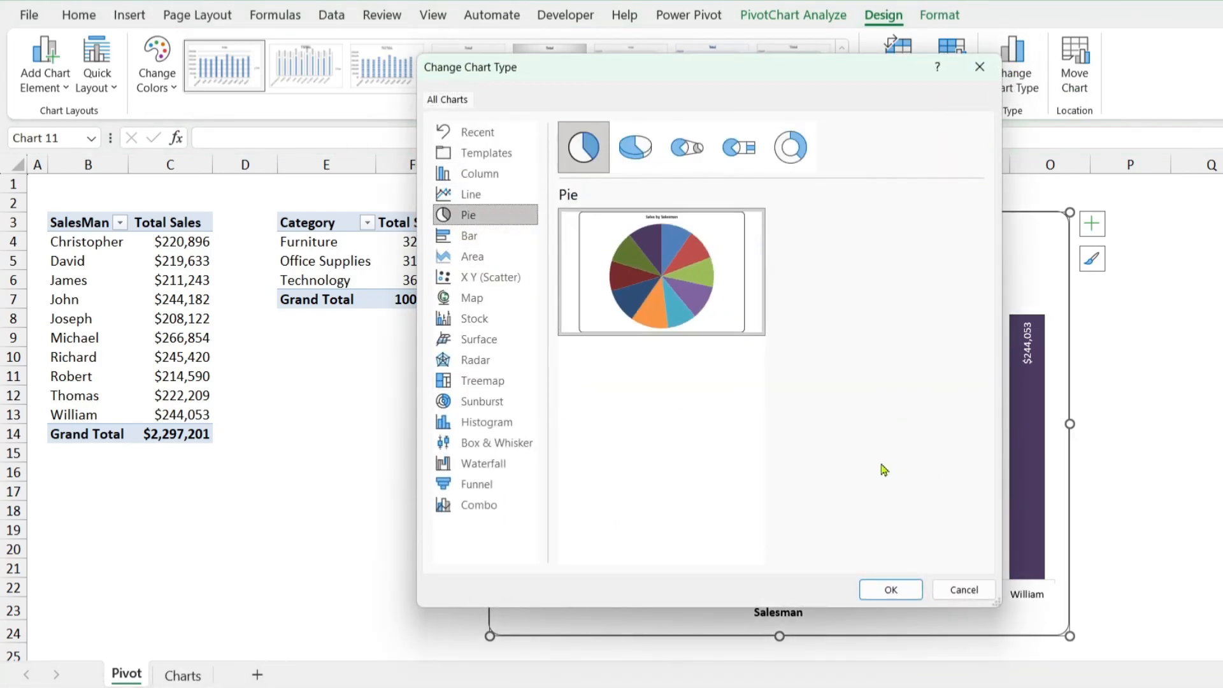
left_click(979, 67)
right_click(998, 224)
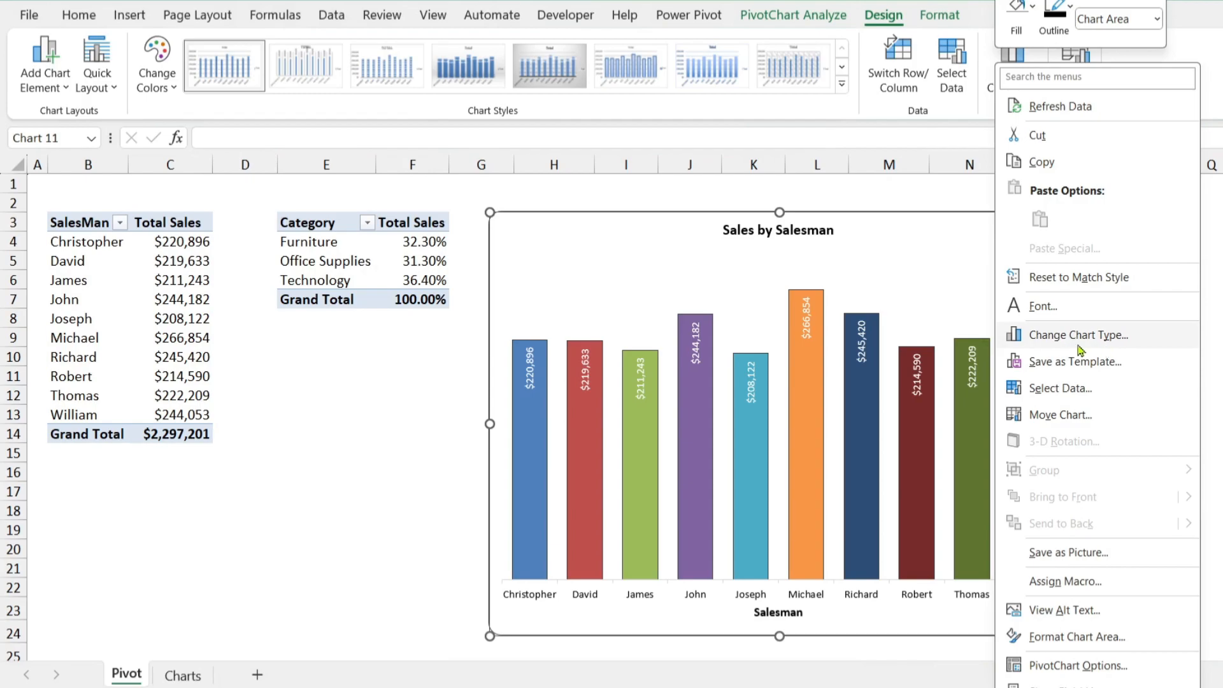
left_click(920, 202)
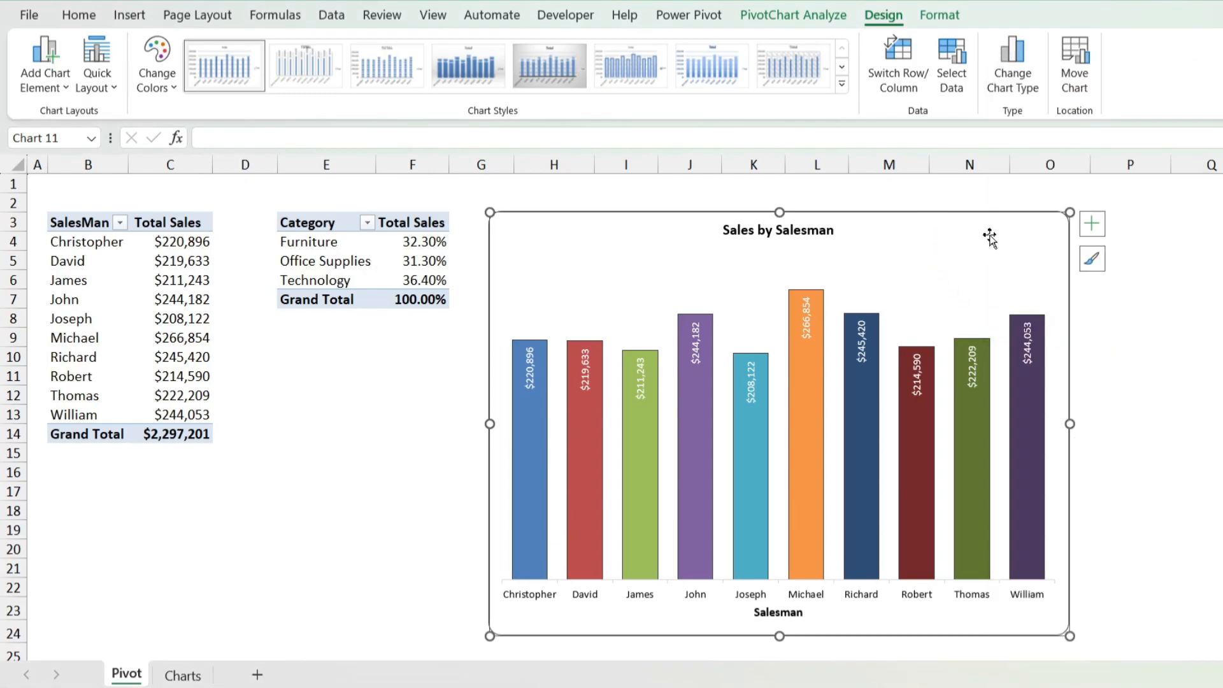
Step: Browse the chart style gallery and preview monochromatic color palettes on the salesman column chart without applying any
left_click(842, 84)
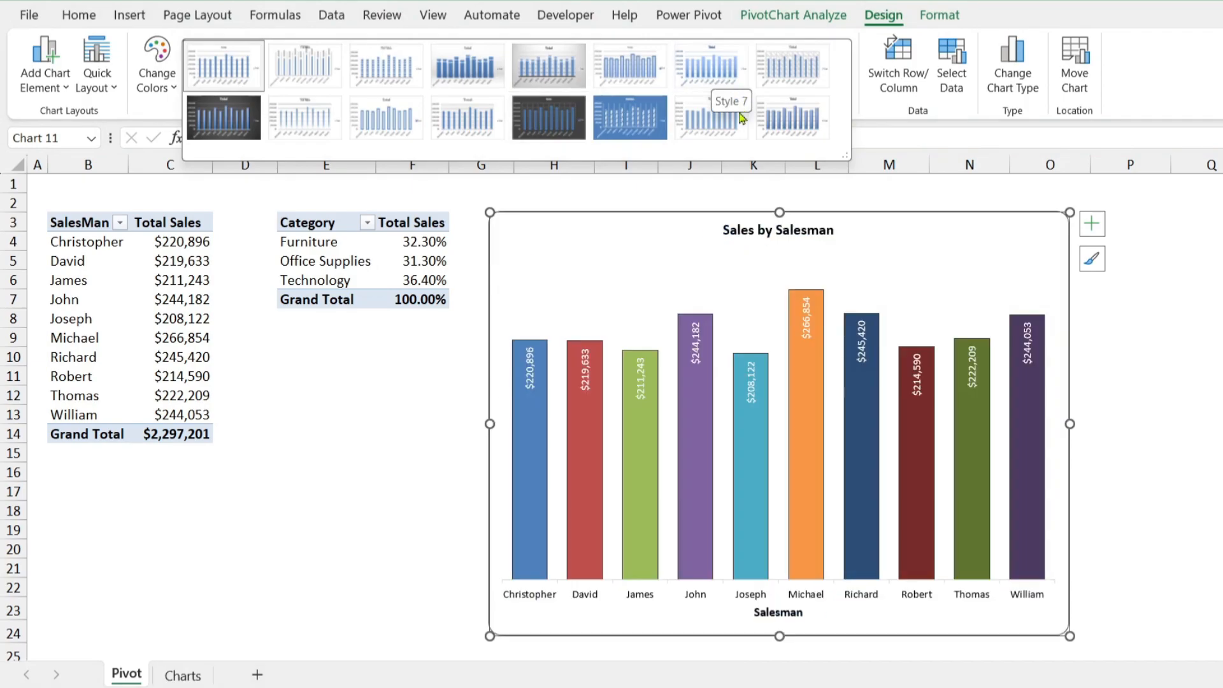
left_click(153, 87)
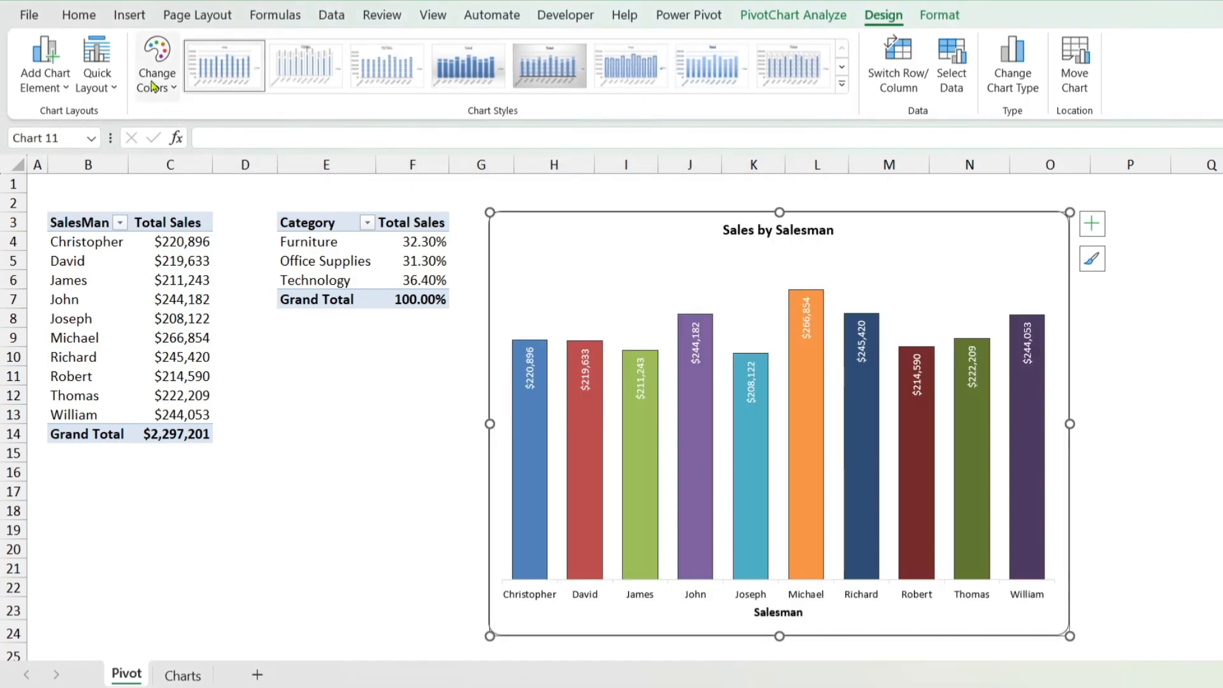
left_click(154, 86)
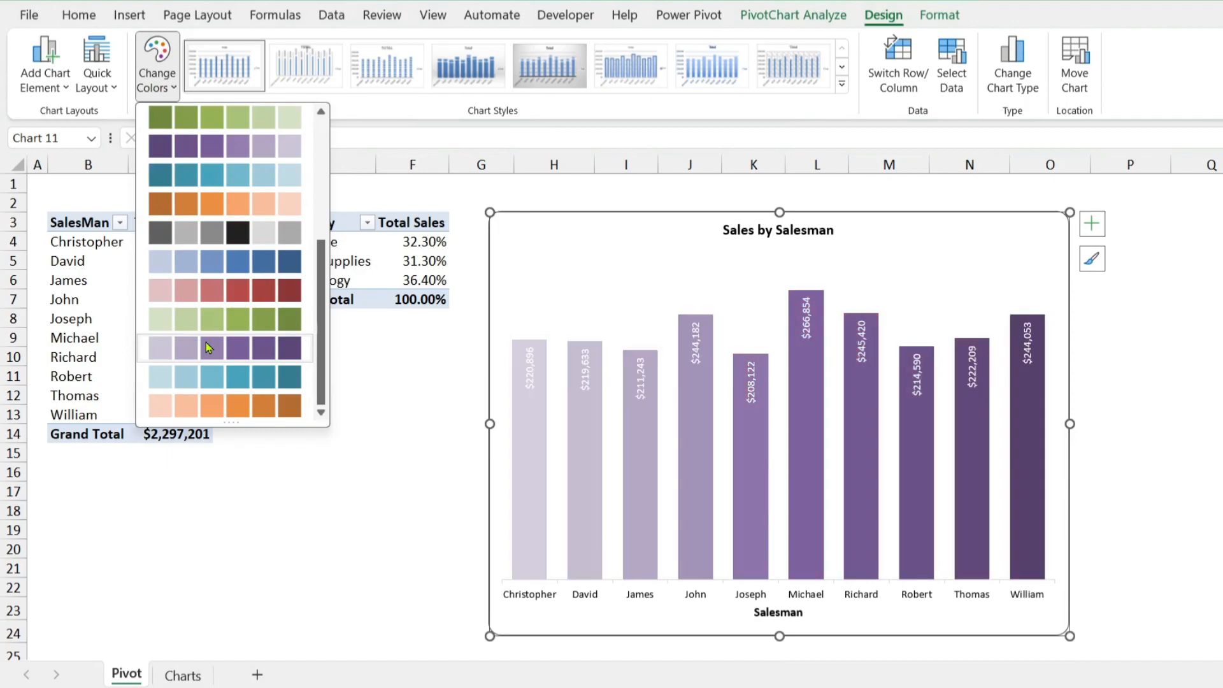
scroll(236, 357, "down", 3)
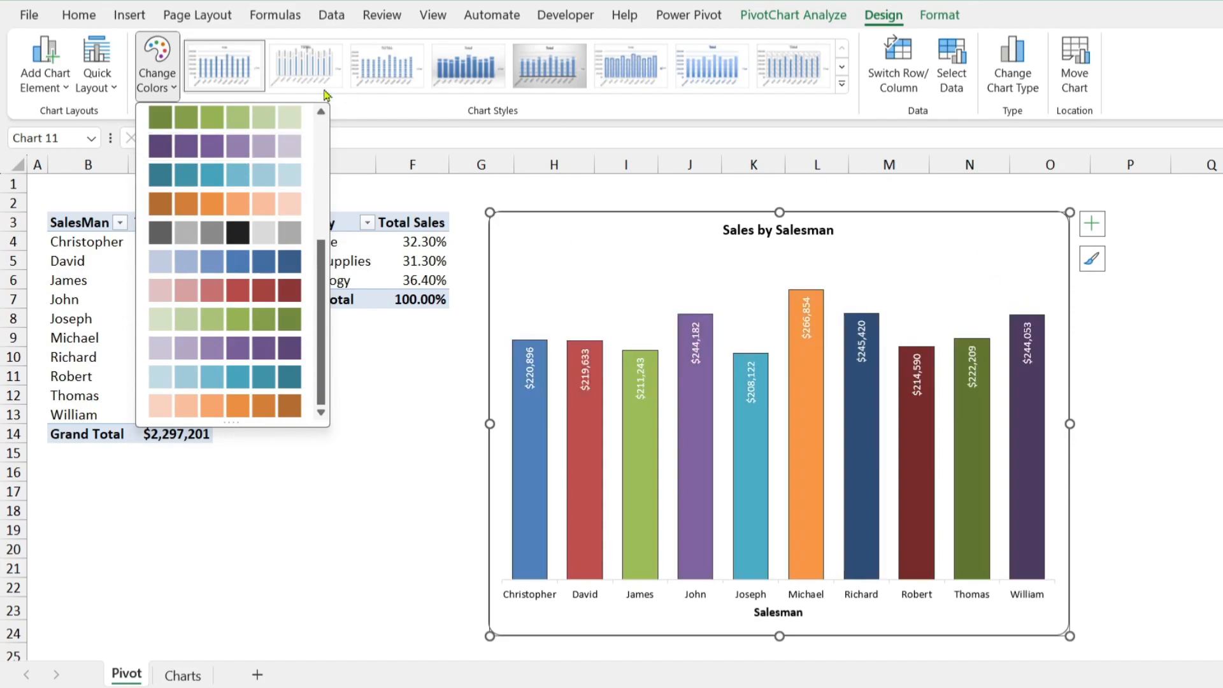
left_click(378, 109)
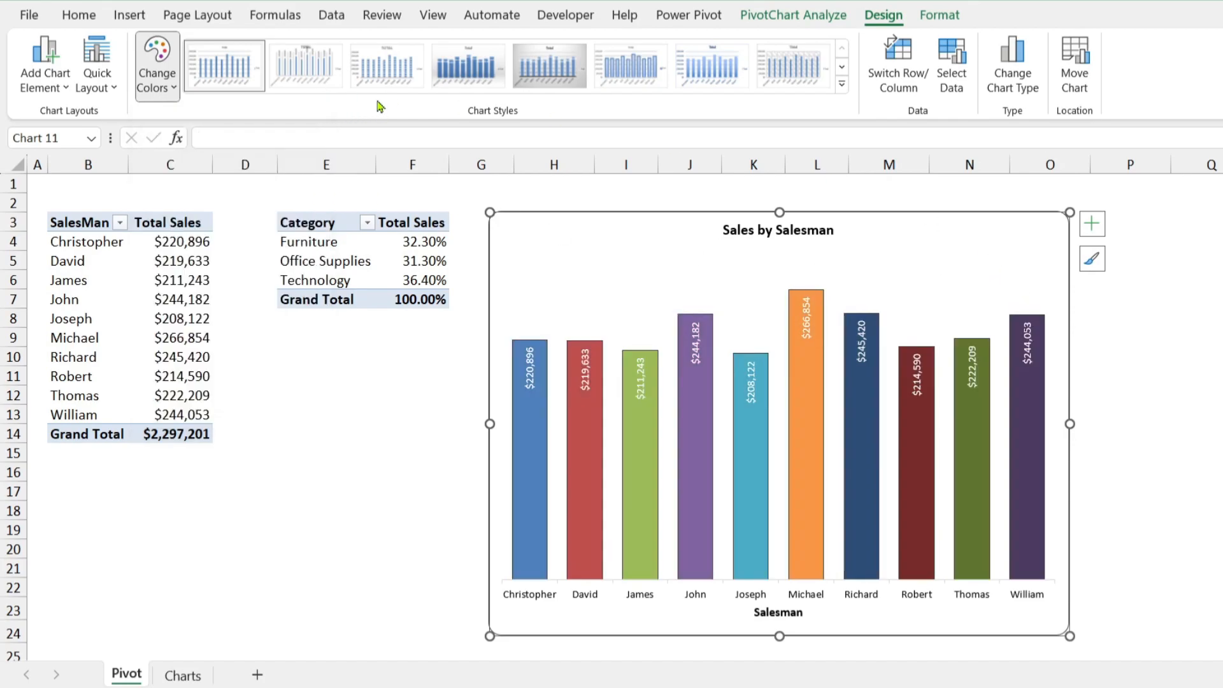
Step: Review the quick layouts and the available chart elements for the salesman column chart without applying any
left_click(112, 100)
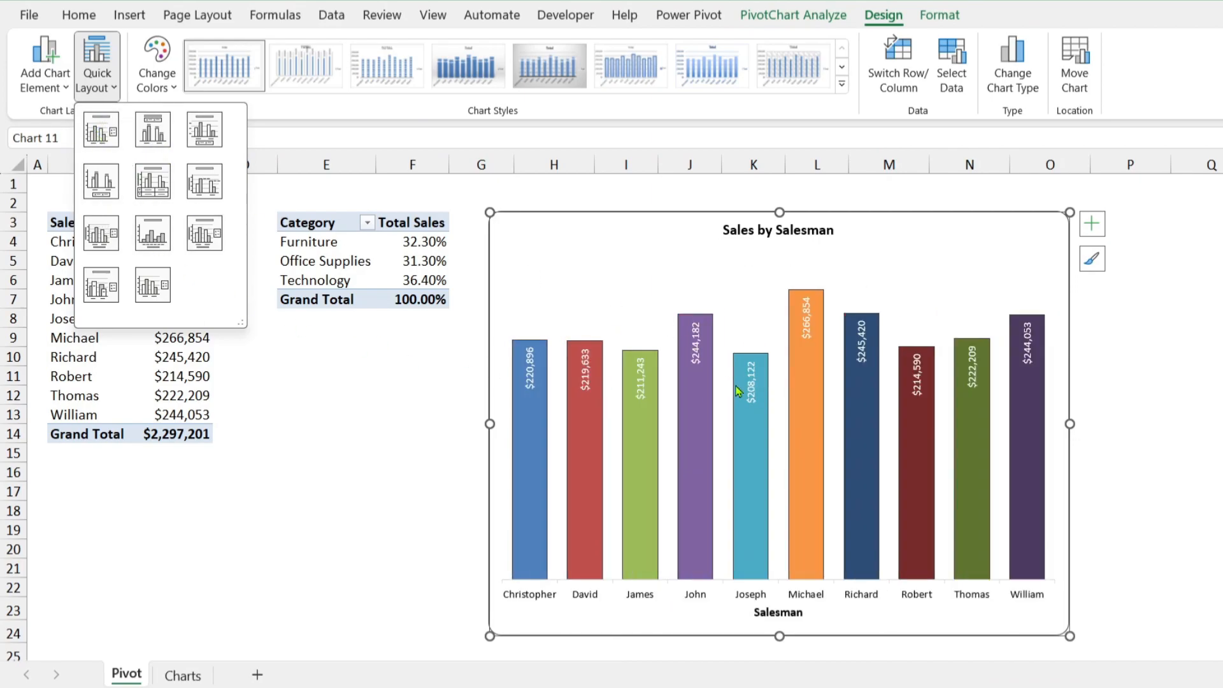
left_click(1091, 226)
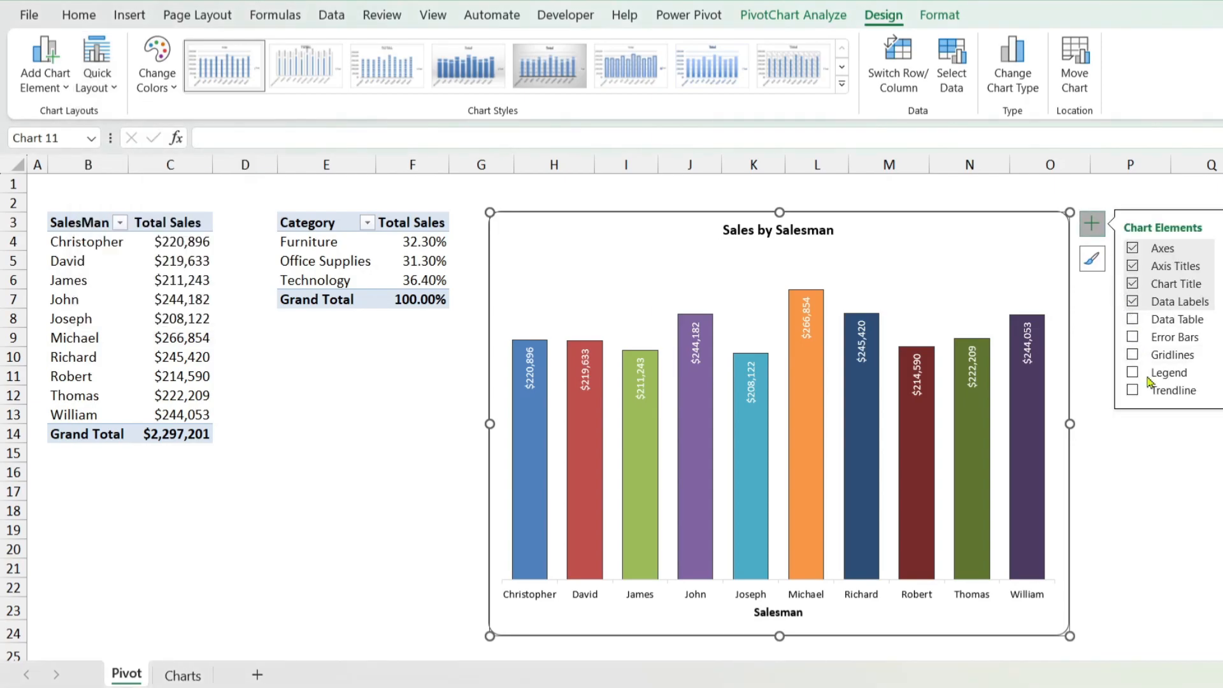
left_click(41, 94)
mouse_move(99, 358)
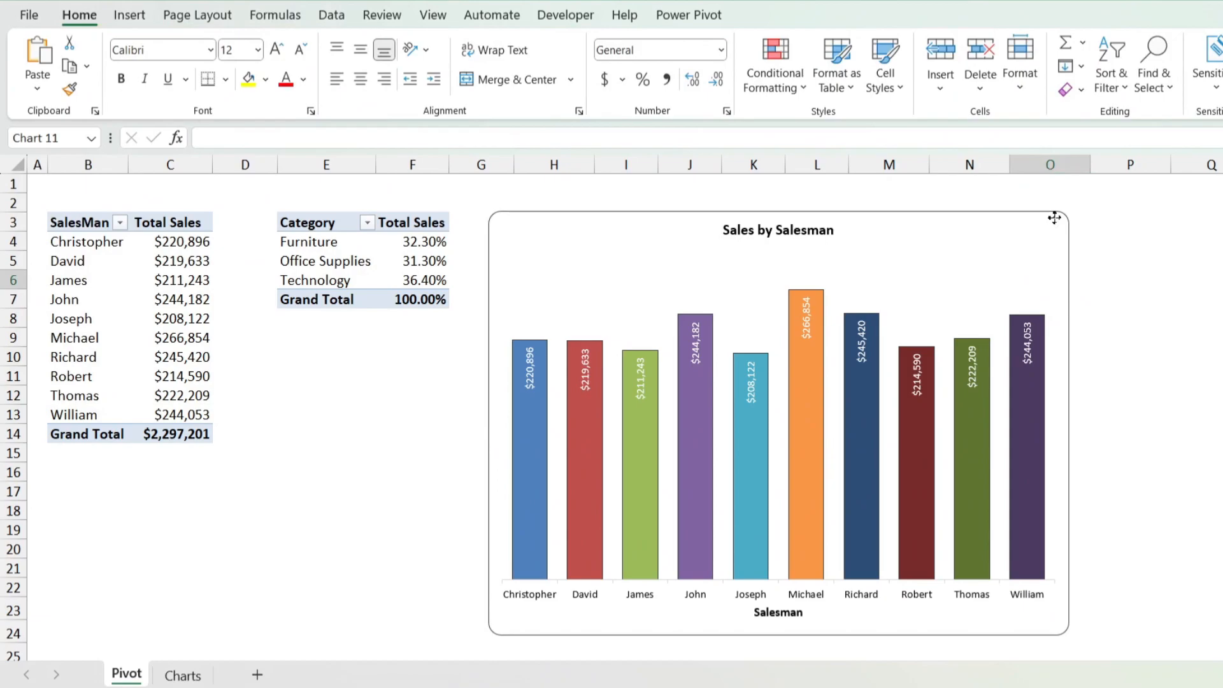
left_click(1058, 217)
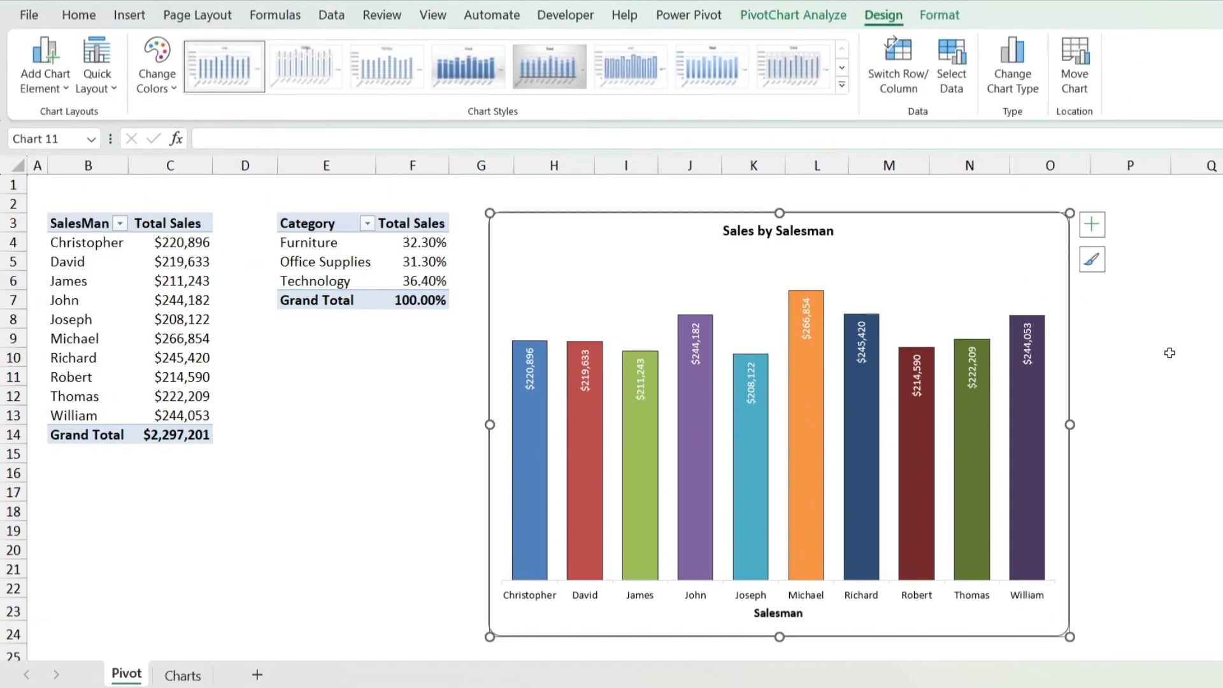
Step: Move the Sales by Salesman chart to the Charts sheet and place its upper-left corner near cell B3
key("ctrl+x")
left_click(183, 675)
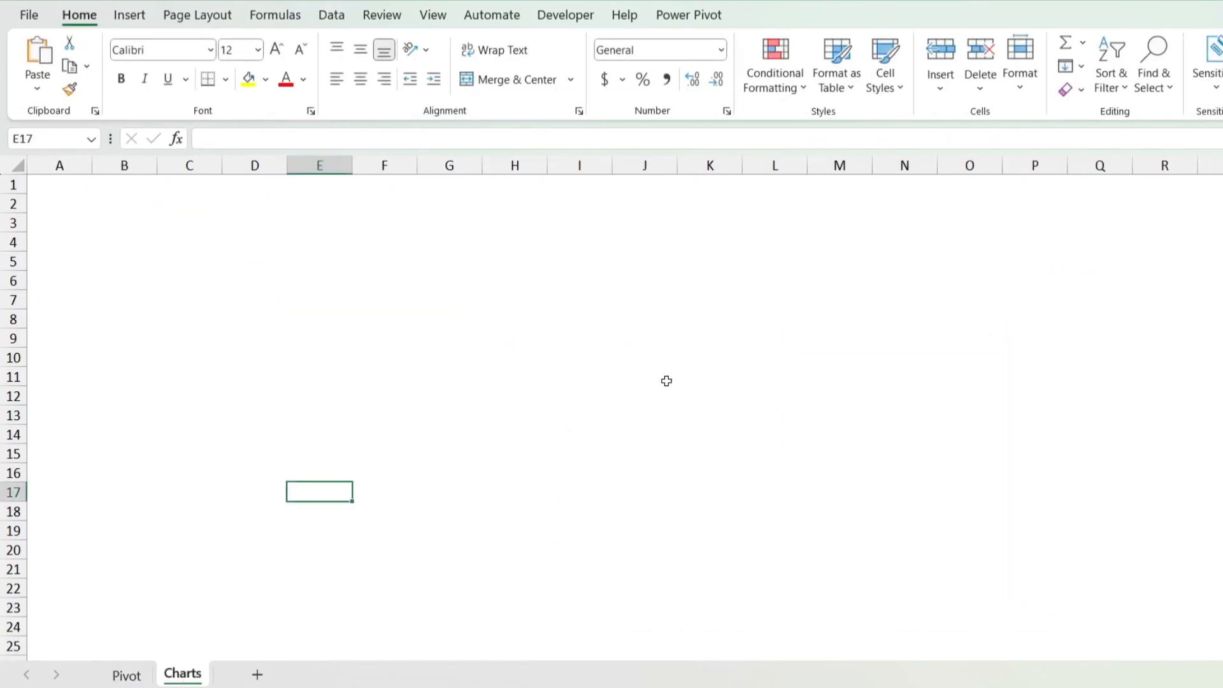
key("ctrl+v")
left_click_drag(480, 486, 293, 216)
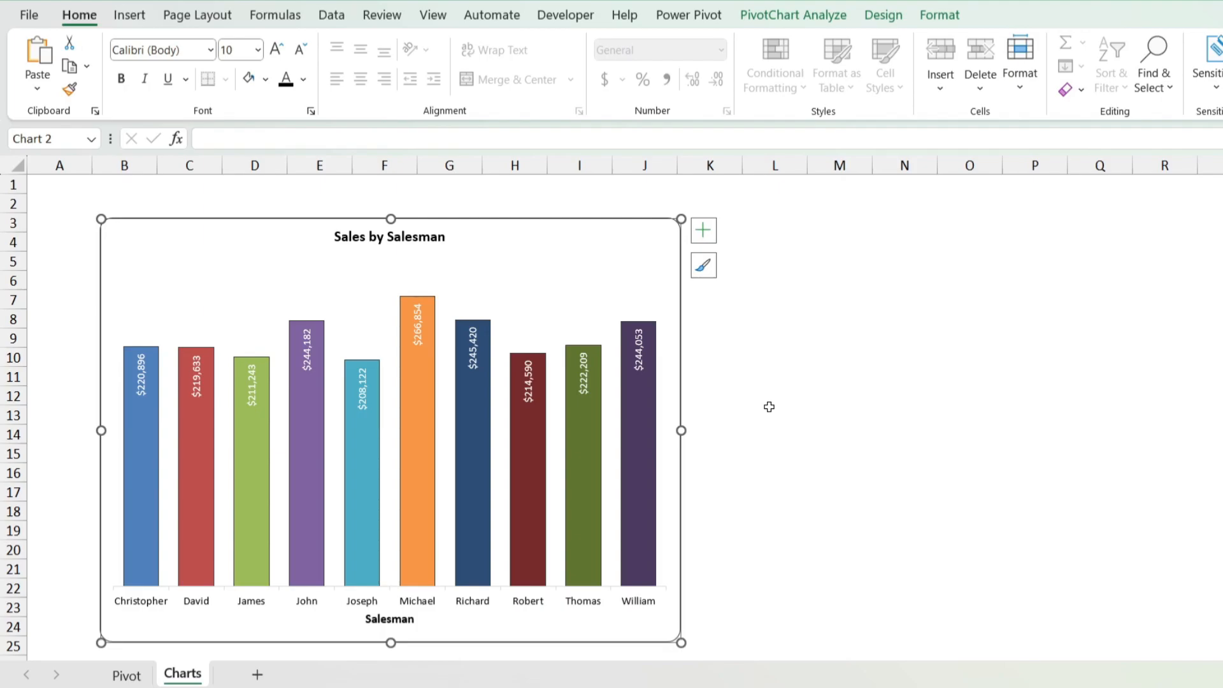
Step: Insert a 2-D Pie PivotChart from the Category pivot table on the Pivot sheet
left_click(145, 680)
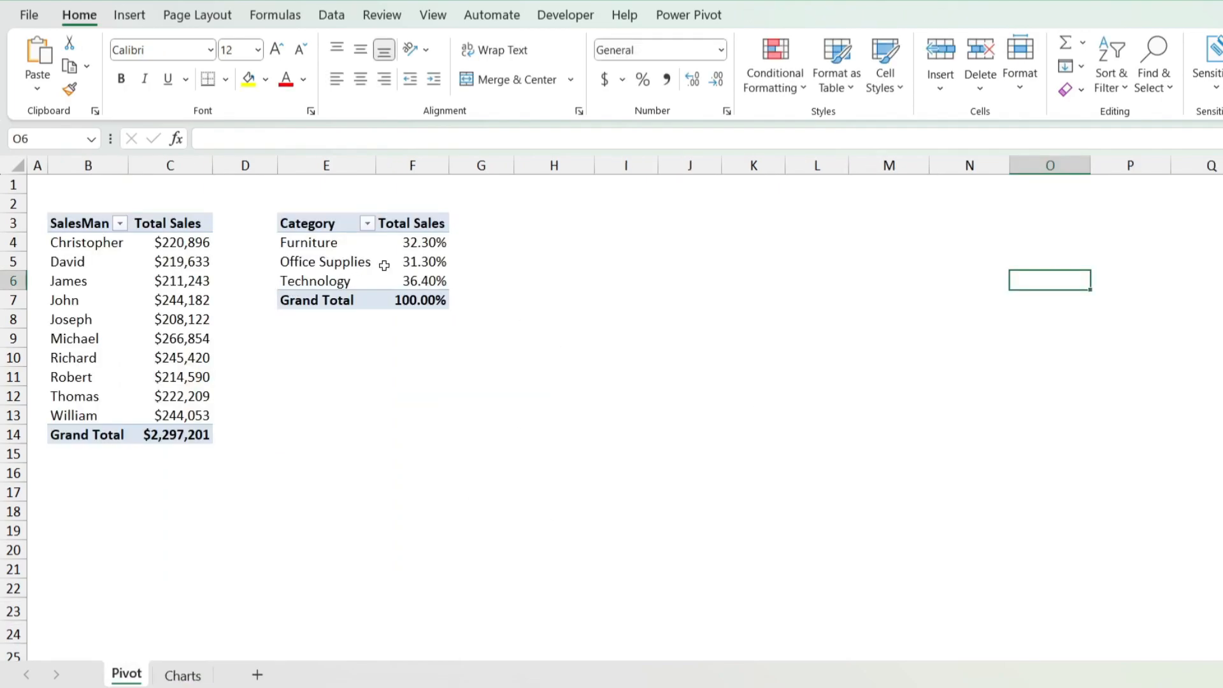
left_click(411, 263)
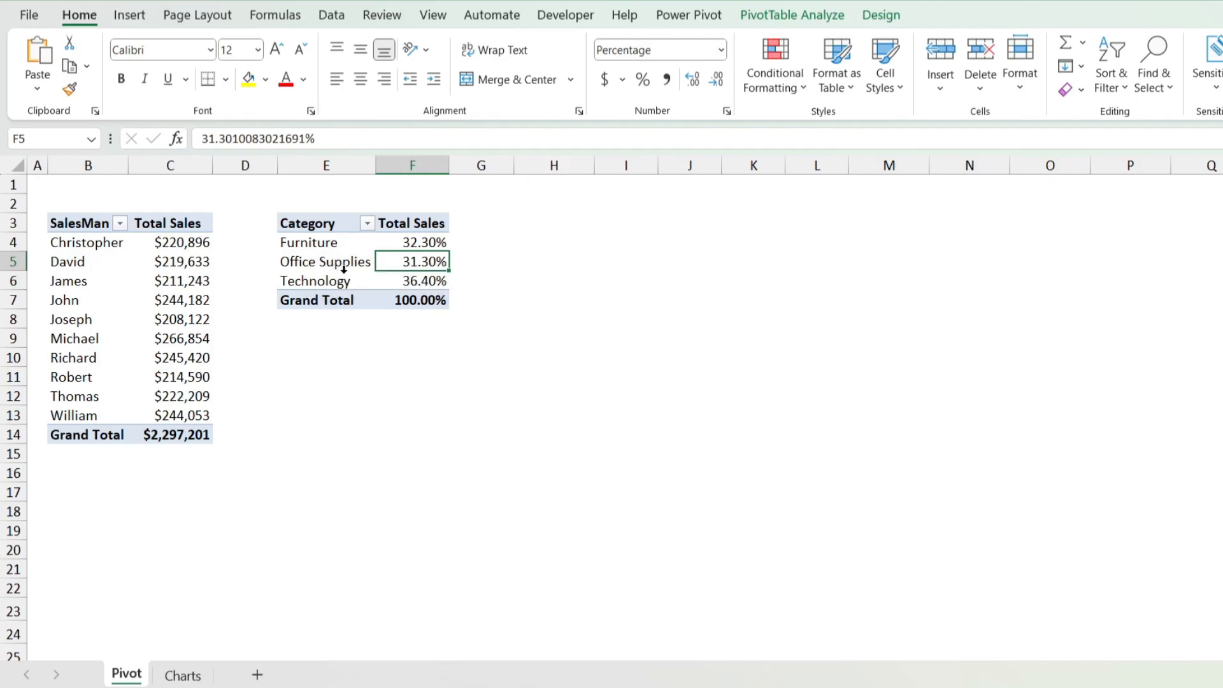
left_click(792, 15)
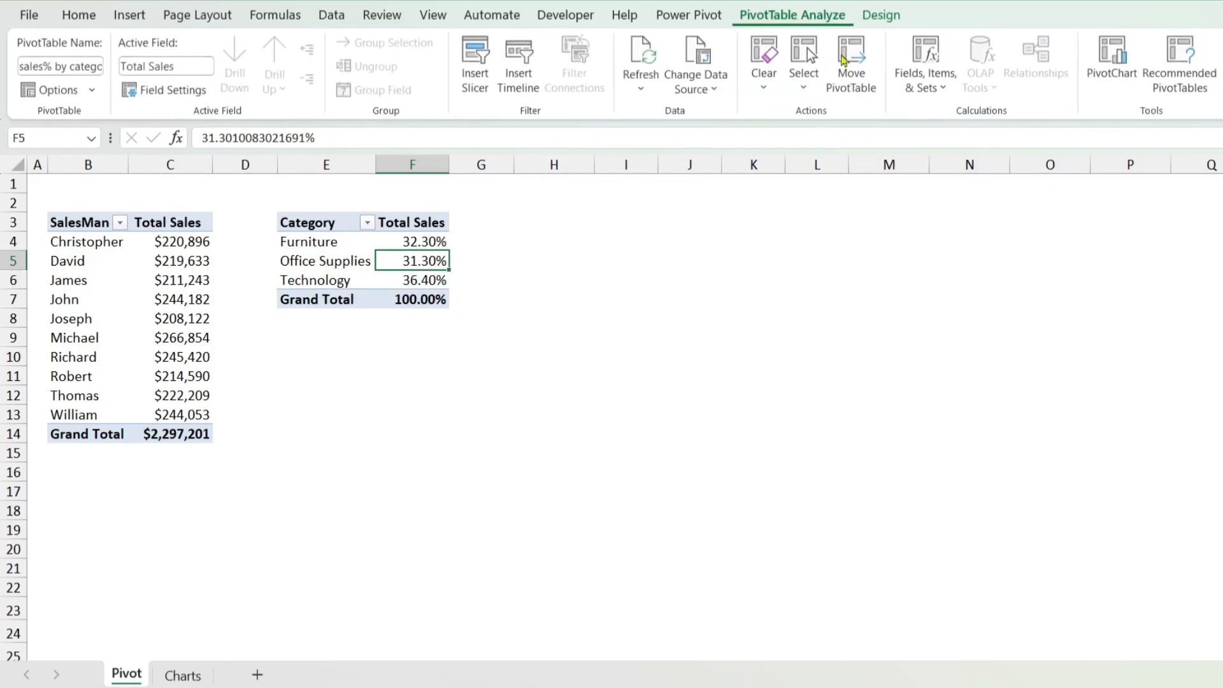
left_click(1114, 63)
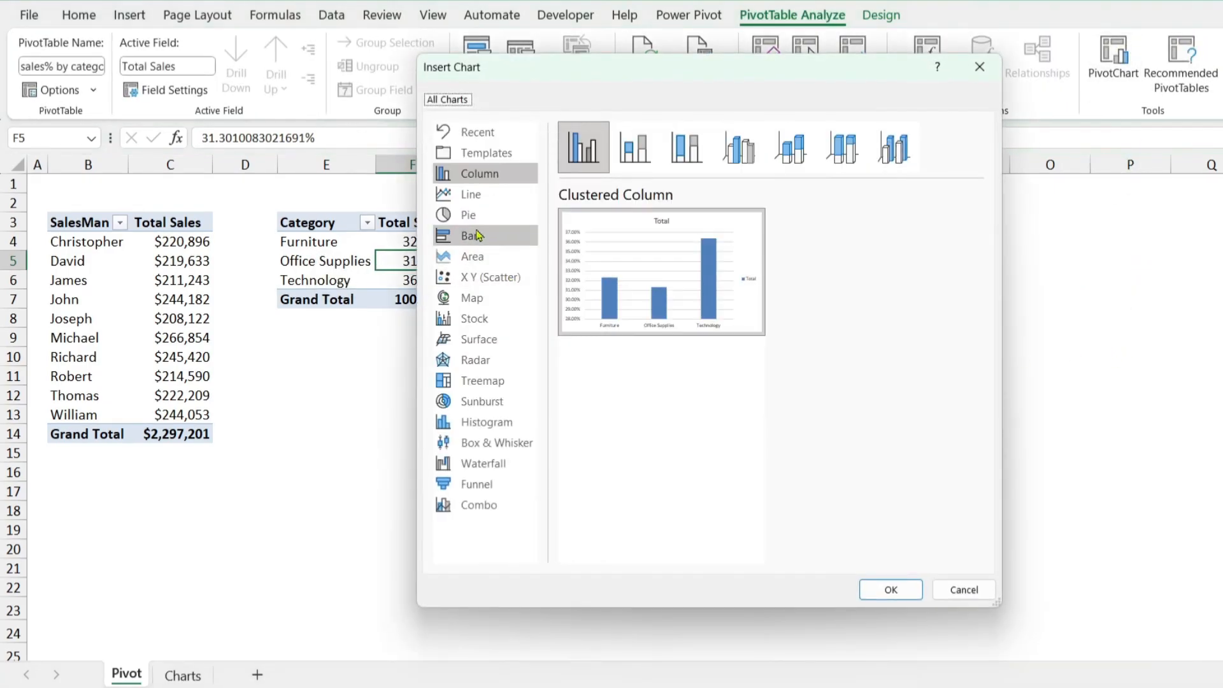
left_click(469, 219)
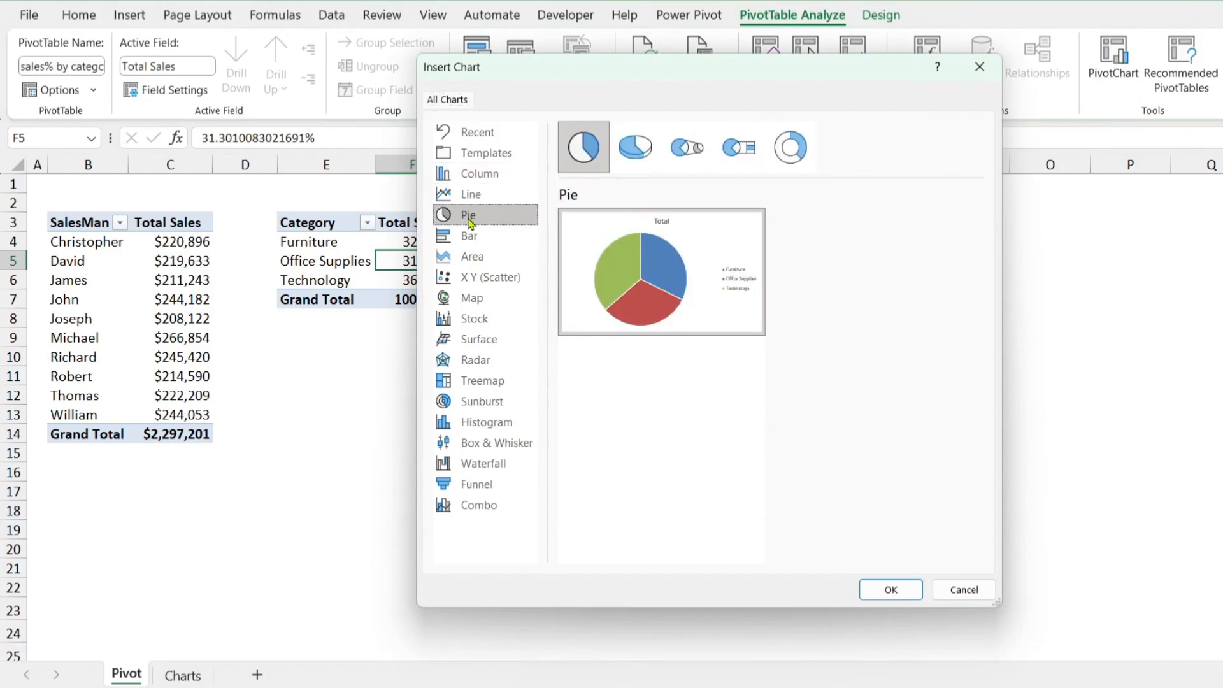
left_click(635, 148)
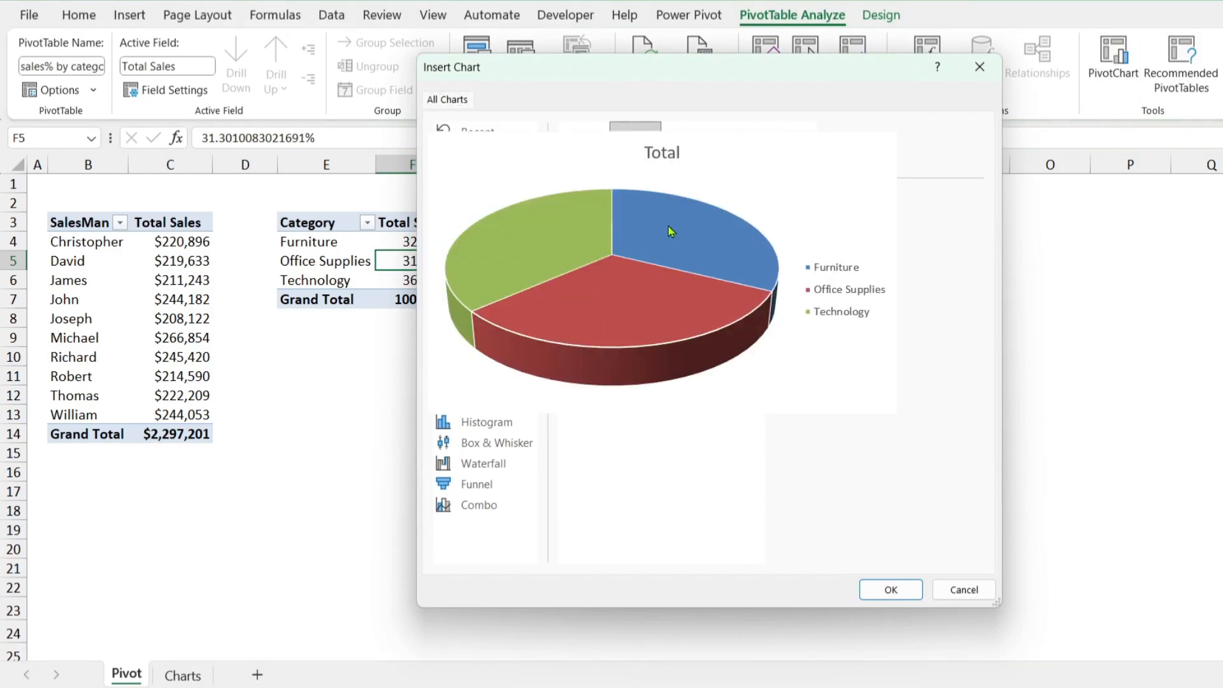
left_click(589, 149)
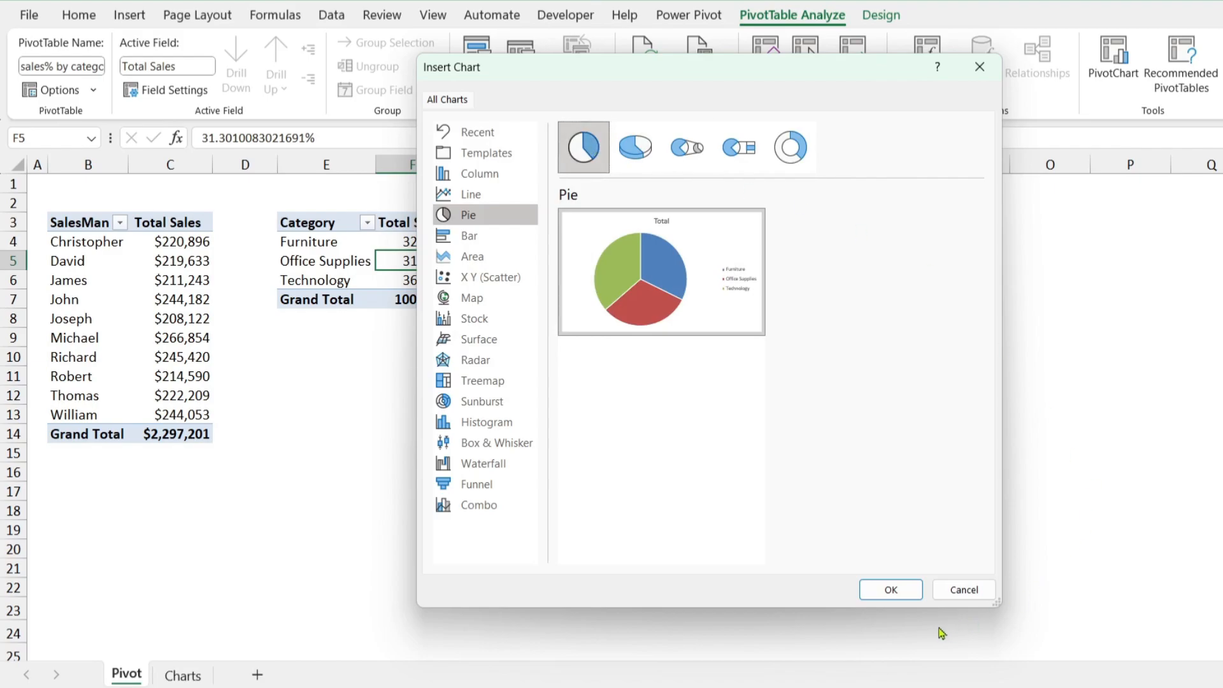
left_click(891, 590)
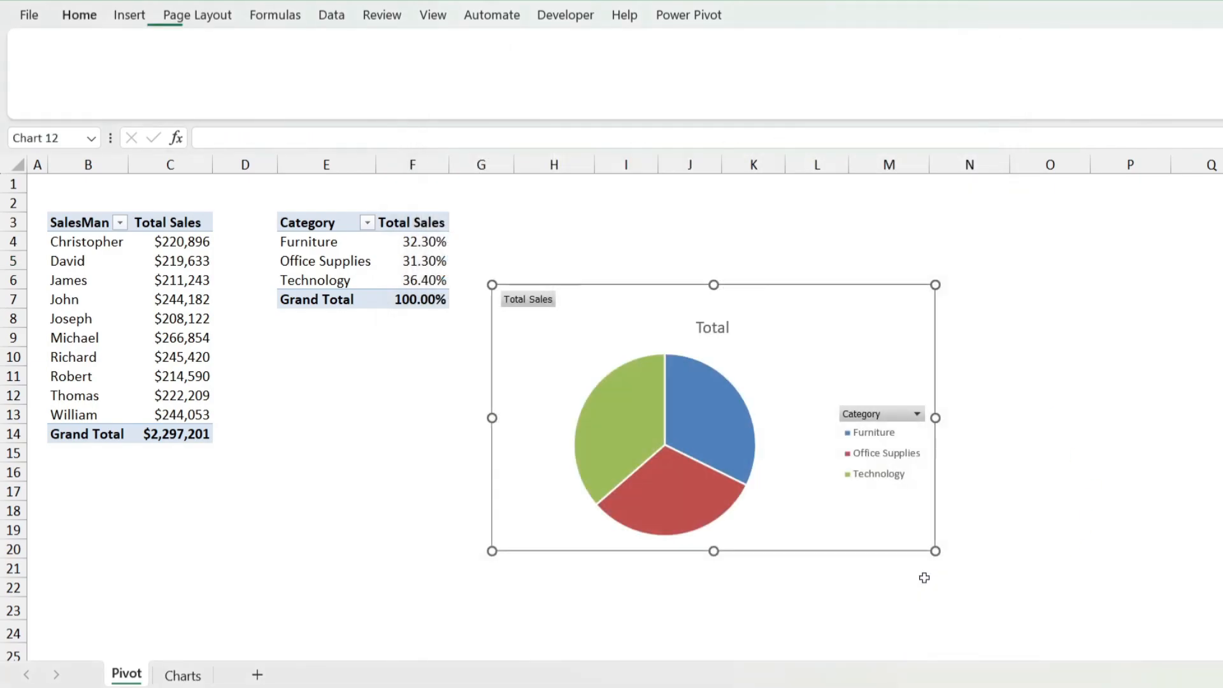
Step: Delete the pie chart's legend and hide all field buttons on the chart
left_click(889, 441)
key("Delete")
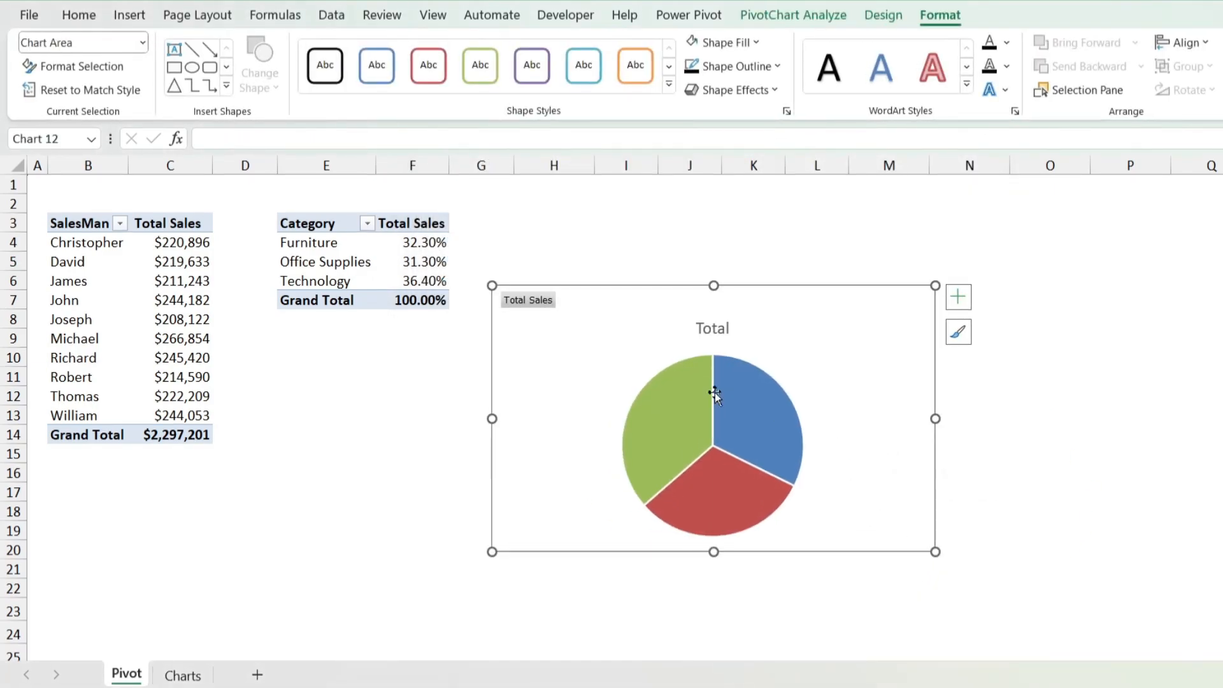
right_click(528, 302)
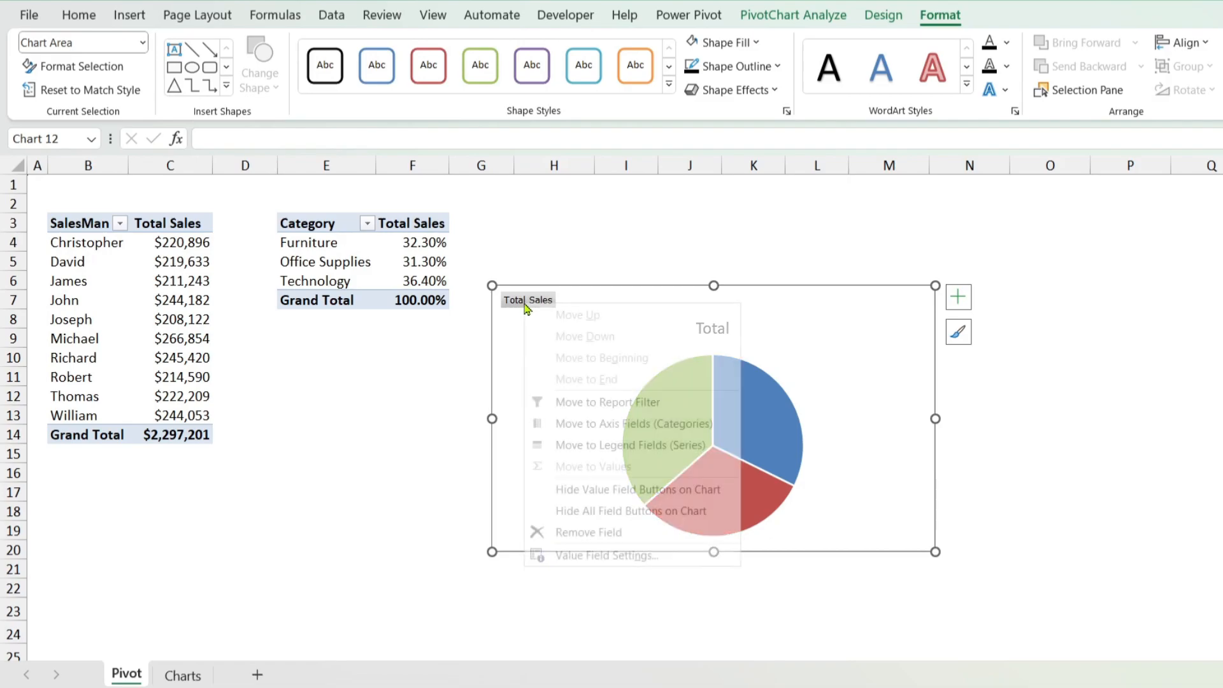
left_click(615, 512)
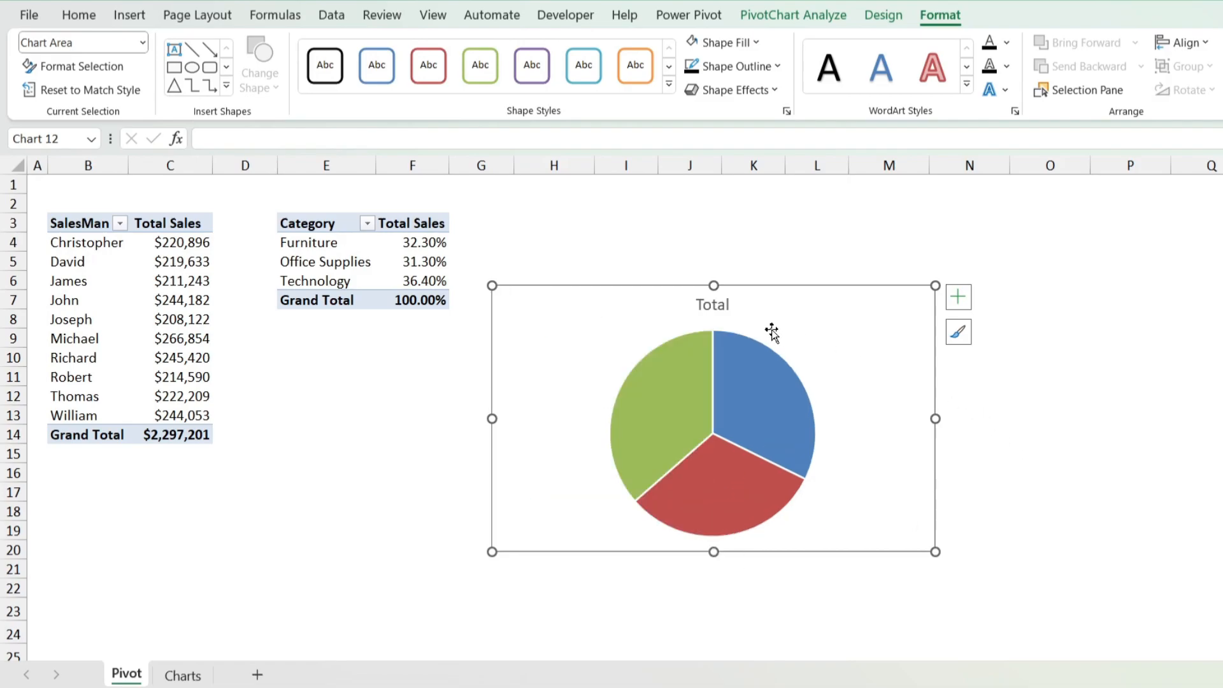
Step: Change the pie chart's title to "Sales by Category"
left_click(708, 304)
left_click(710, 304)
key("ctrl+a")
type("Sales by Category")
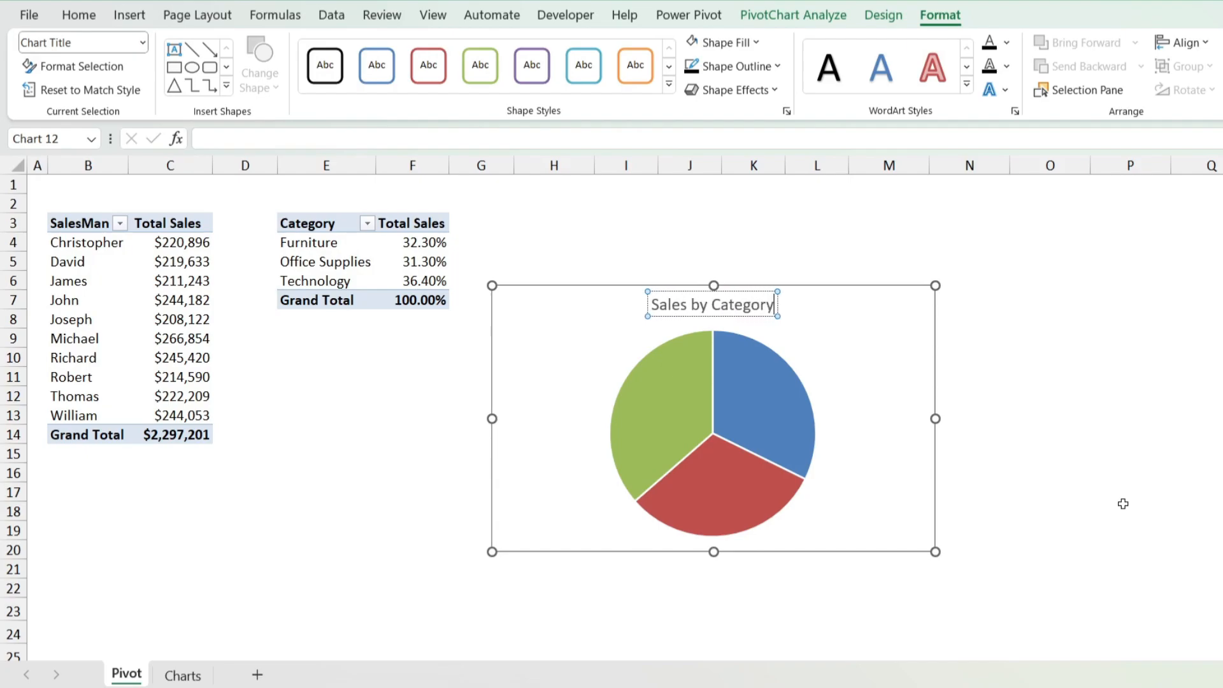
Step: Format the pie chart's title text as bold and black with a smaller font size
key("ctrl+a")
left_click(81, 23)
left_click(286, 86)
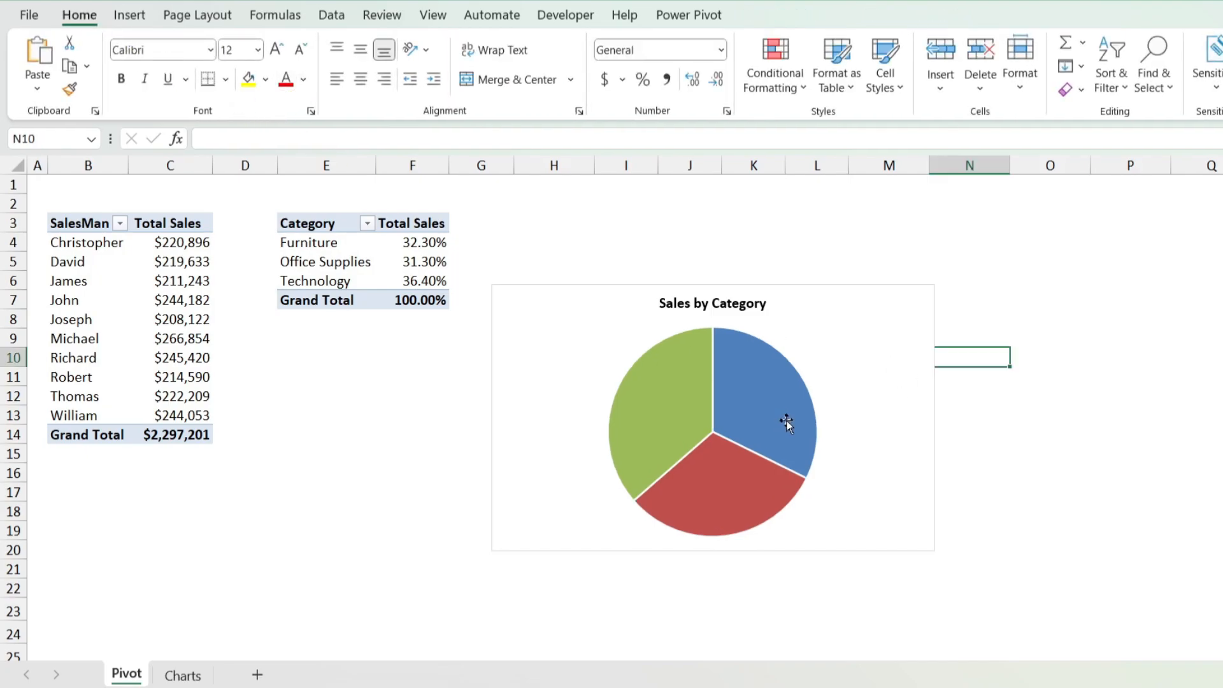
Step: Add data labels to the Sales by Category pie chart
mouse_move(789, 424)
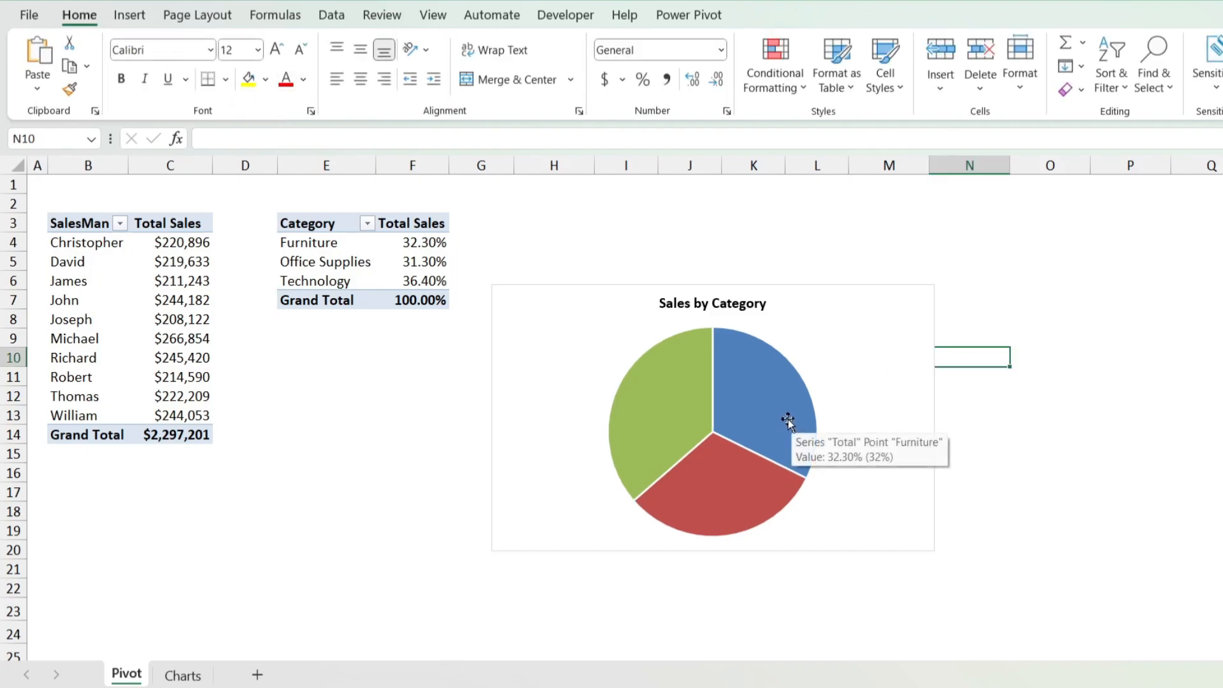
left_click(923, 308)
left_click(958, 296)
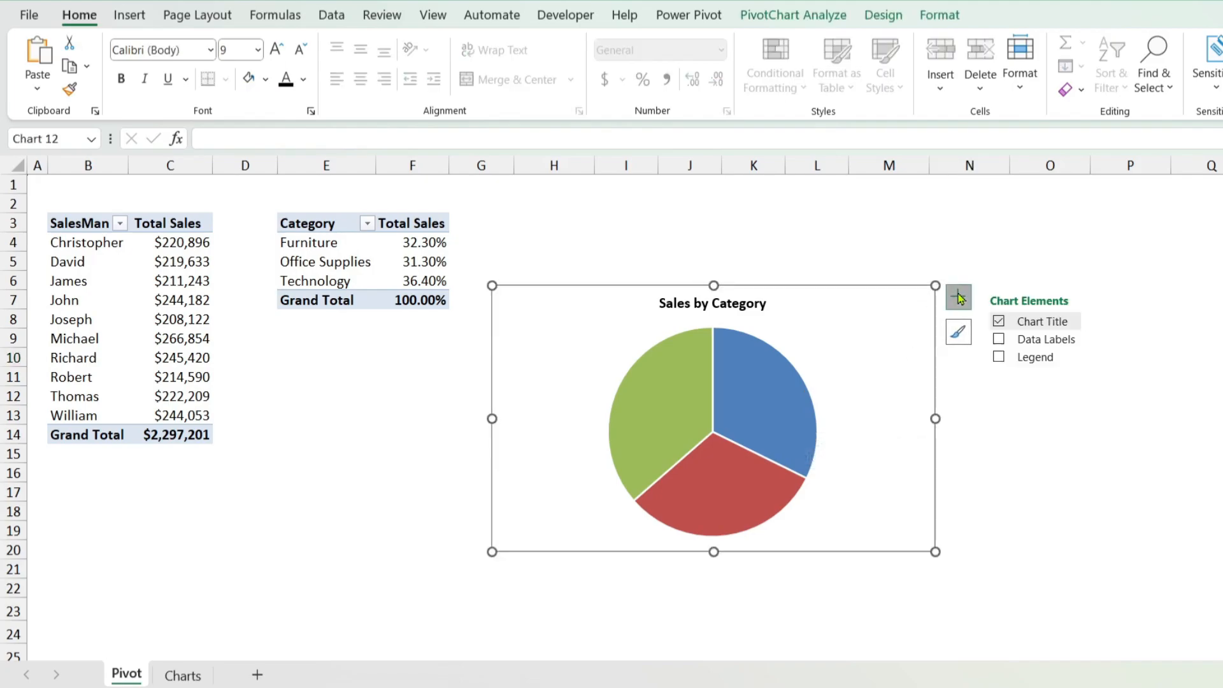
left_click(999, 340)
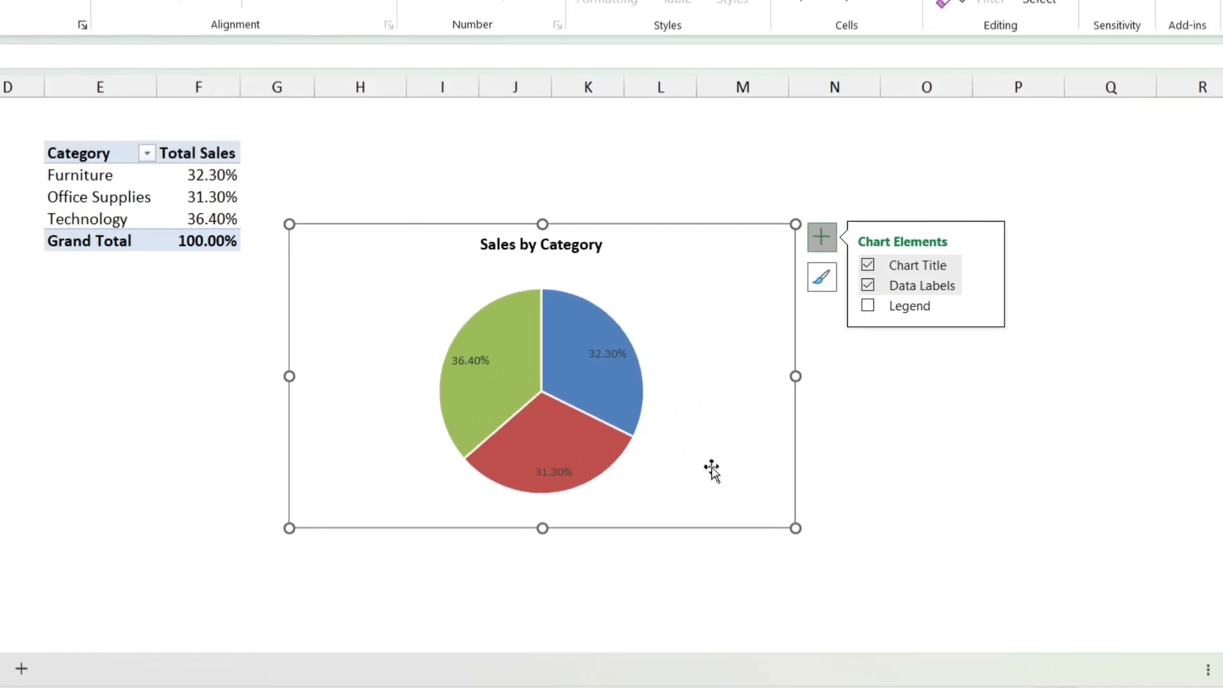
Step: Include the category name alongside the value in the pie's data labels, position them at Outside End, and deselect the chart
left_click(604, 361)
left_click(605, 359)
right_click(606, 359)
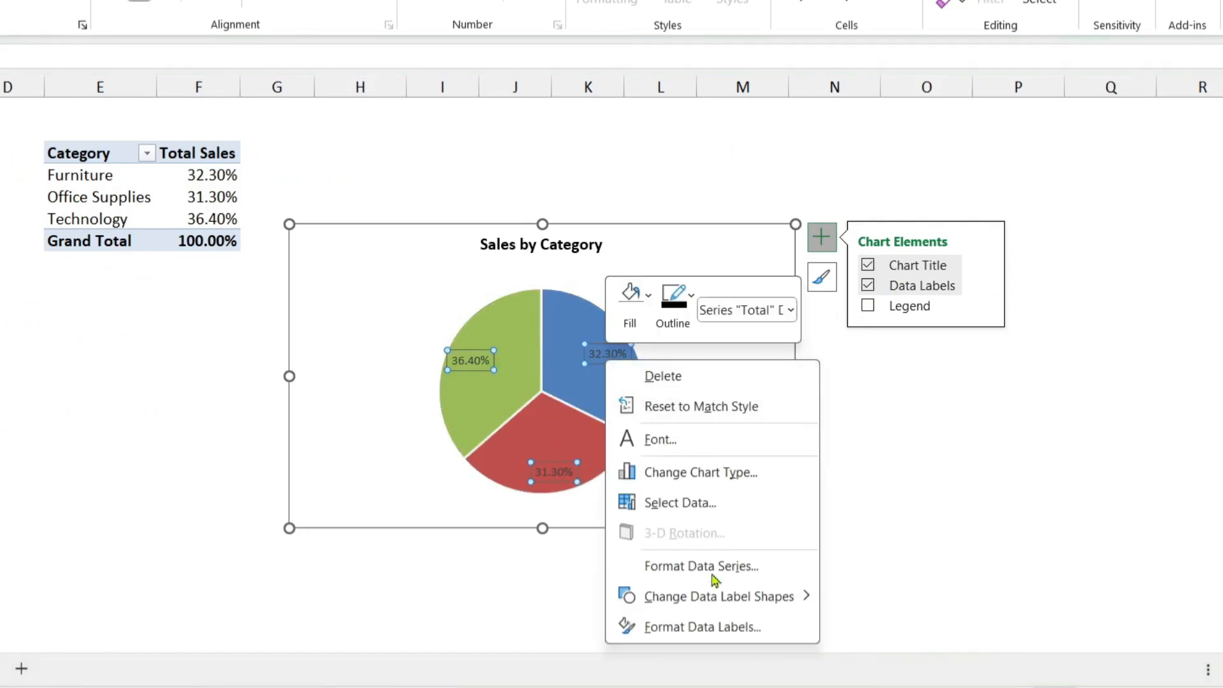
left_click(702, 627)
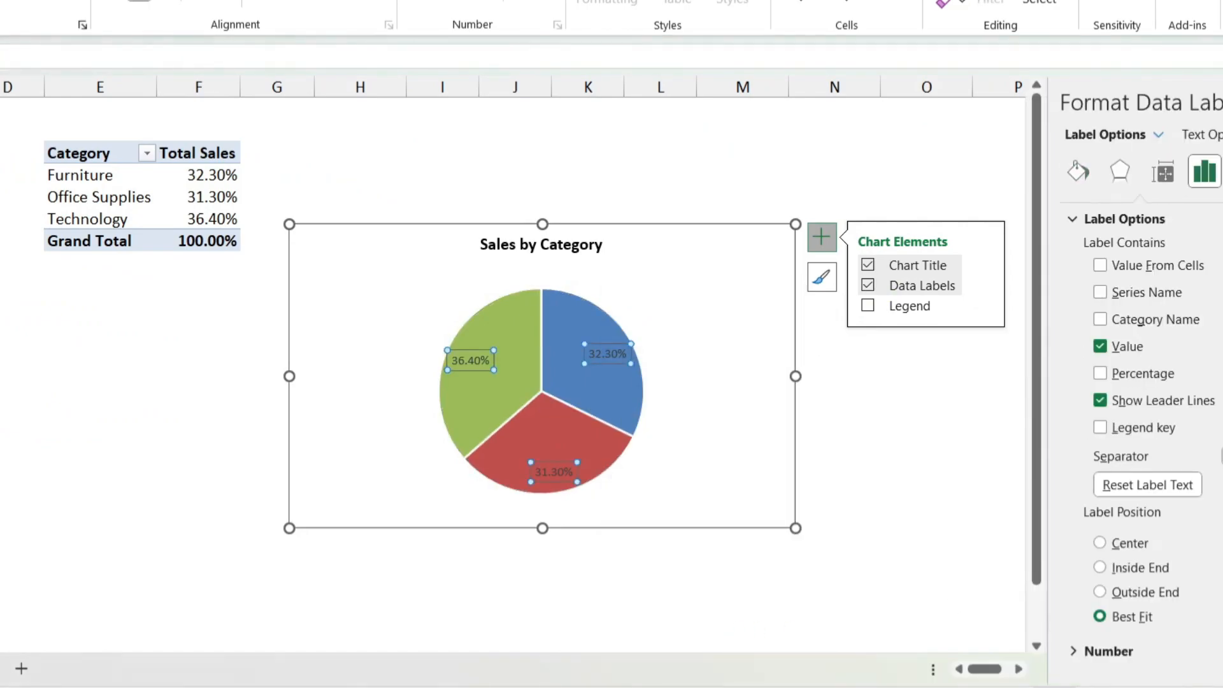
left_click(1100, 320)
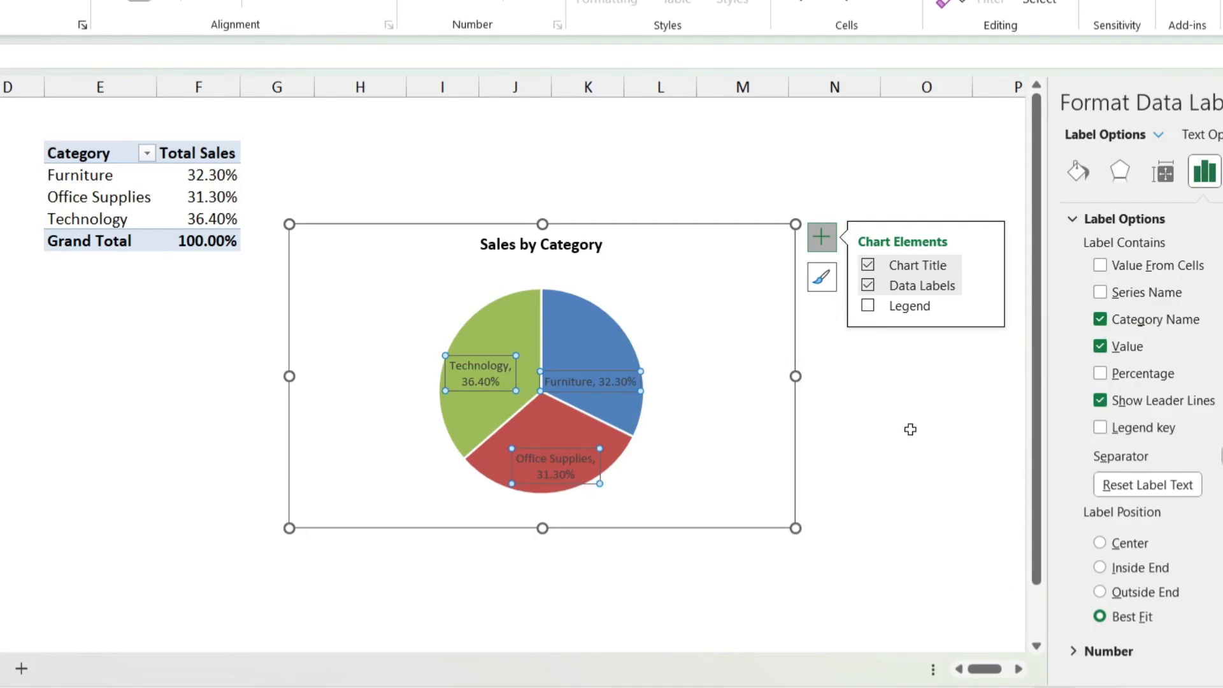
left_click(1103, 593)
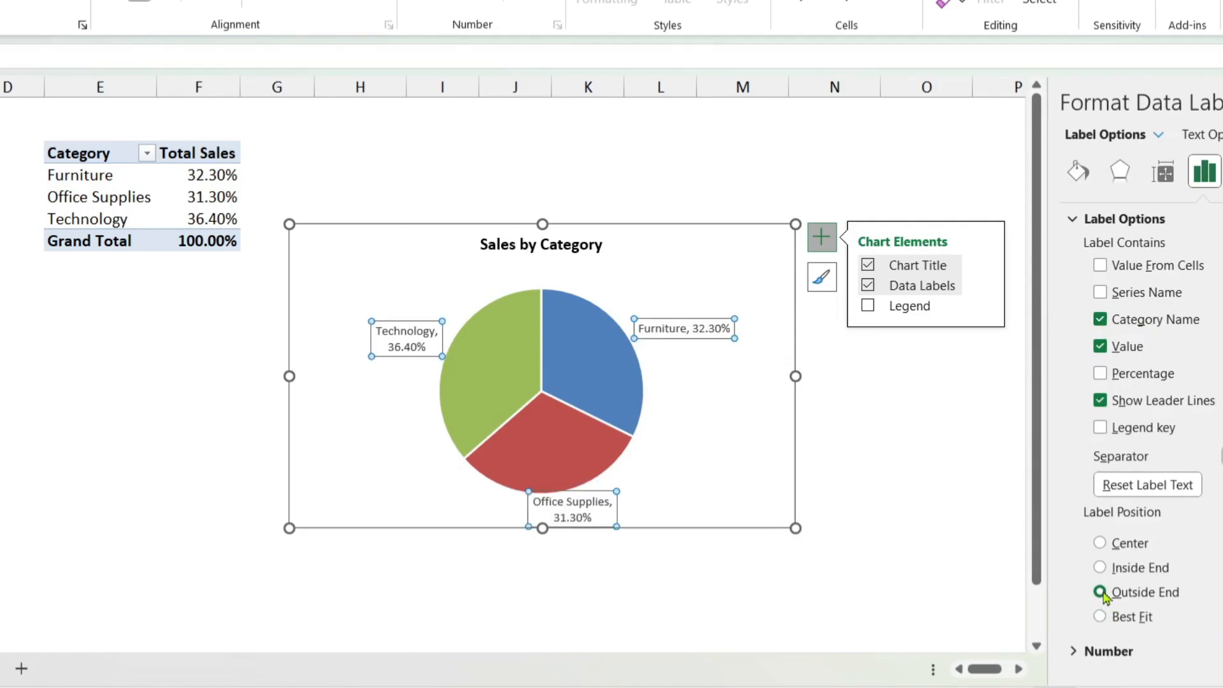
left_click(927, 415)
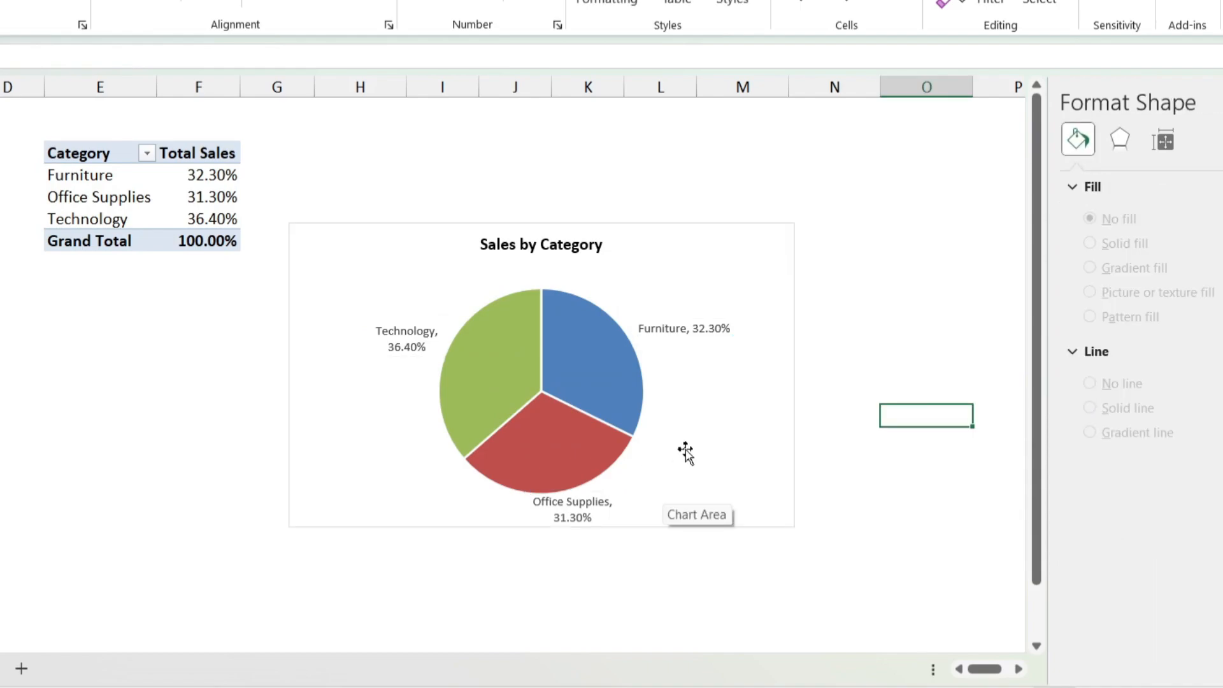
Step: Set the pie series' angle of first slice to 8° and its pie explosion to 5%, and deselect the chart
mouse_move(588, 363)
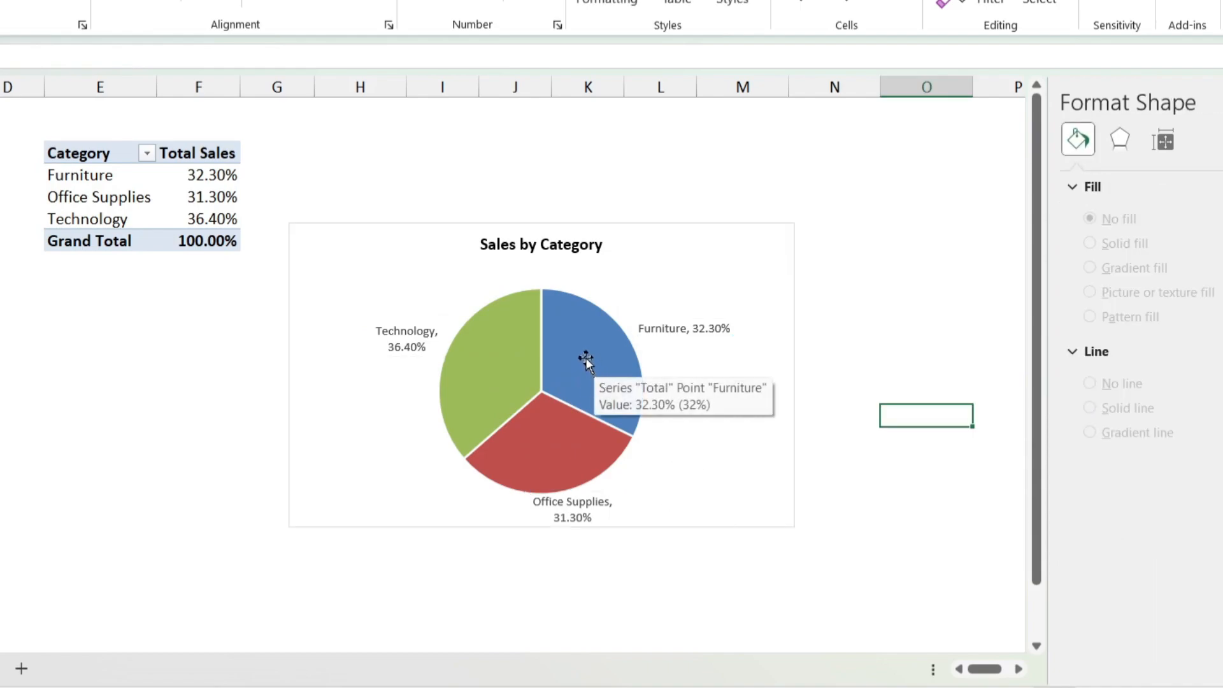
left_click(581, 357)
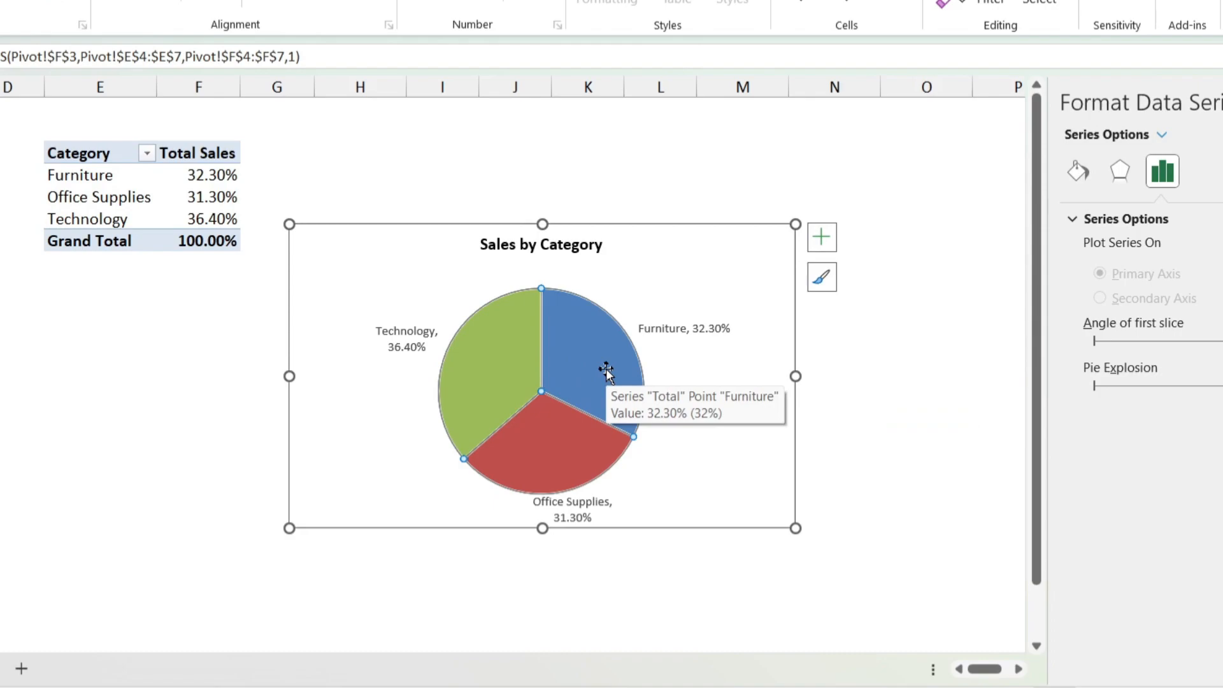
right_click(606, 370)
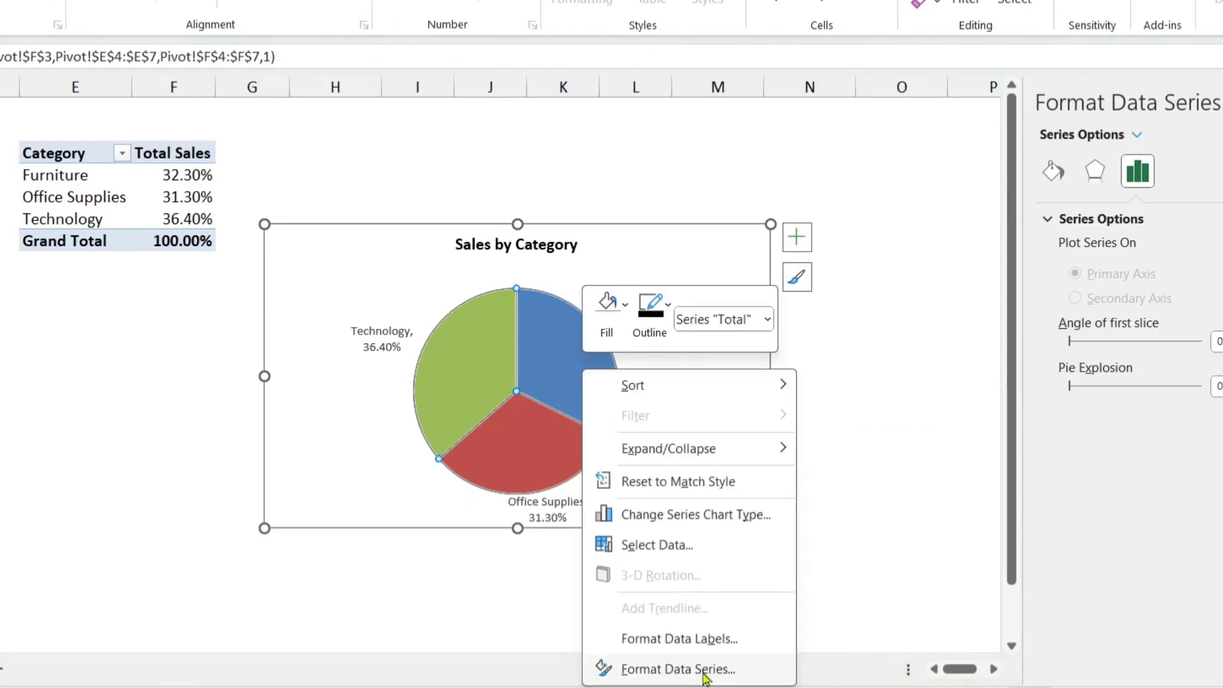
left_click(604, 670)
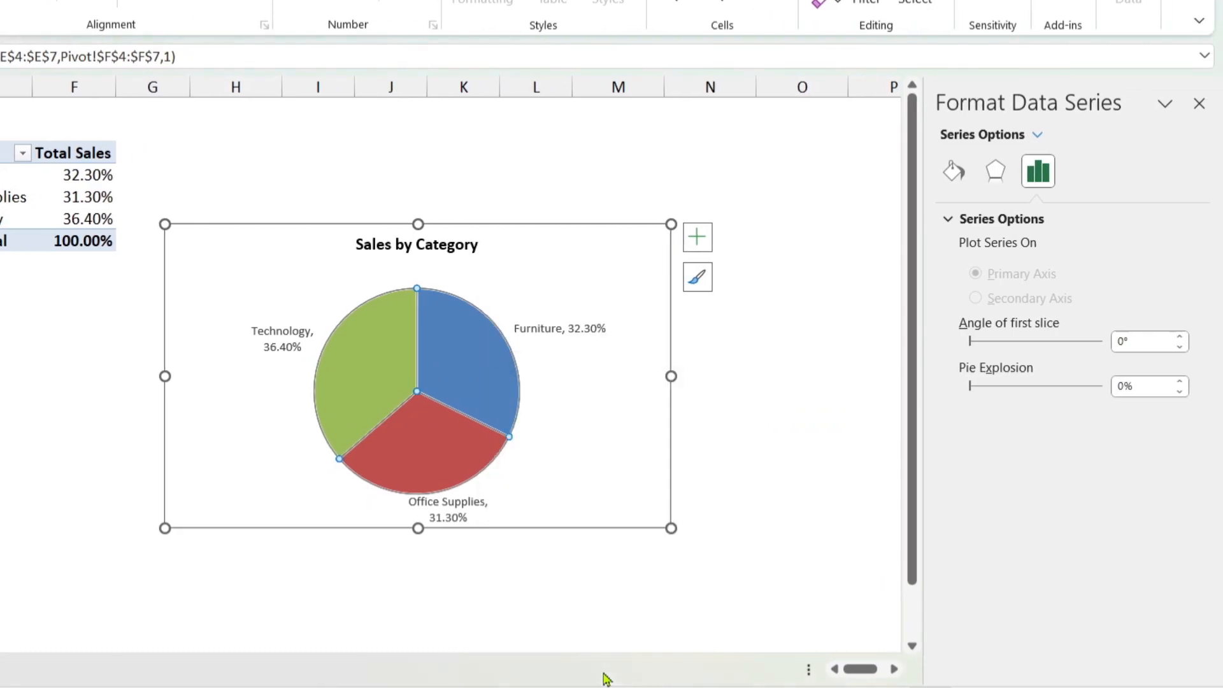
mouse_move(970, 386)
left_mouse_down()
mouse_move(986, 391)
mouse_move(973, 392)
mouse_move(984, 349)
mouse_move(999, 350)
mouse_move(973, 354)
left_mouse_up()
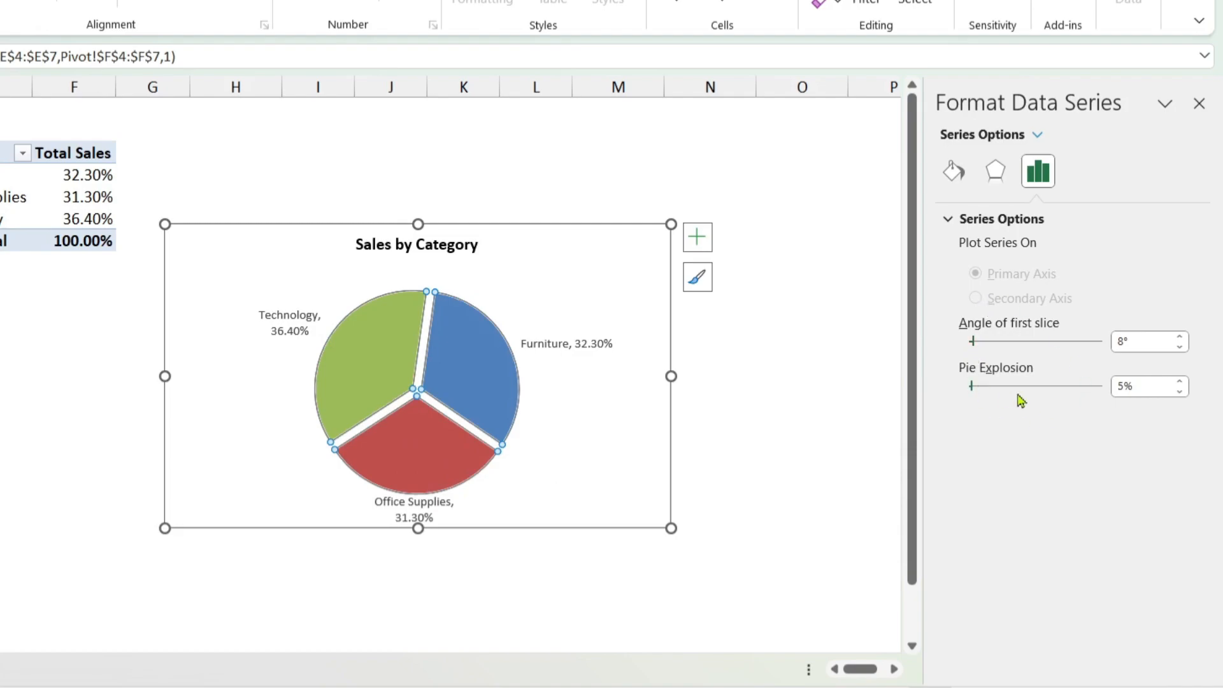
left_click(954, 172)
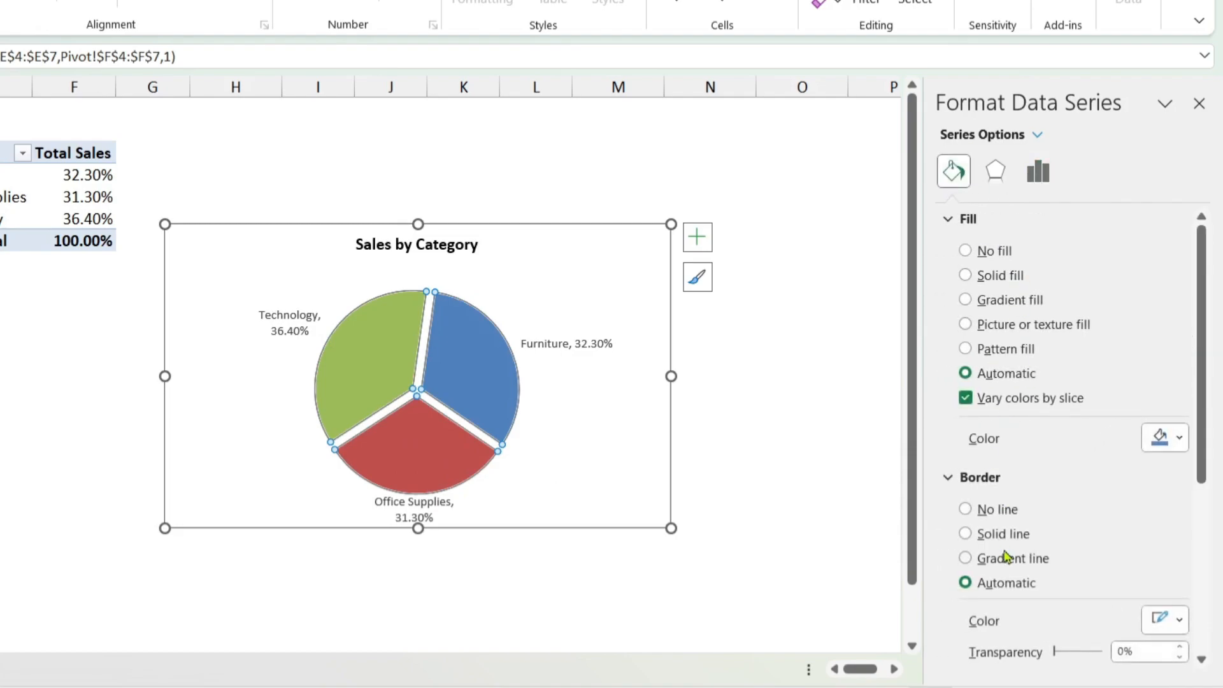
left_click(785, 378)
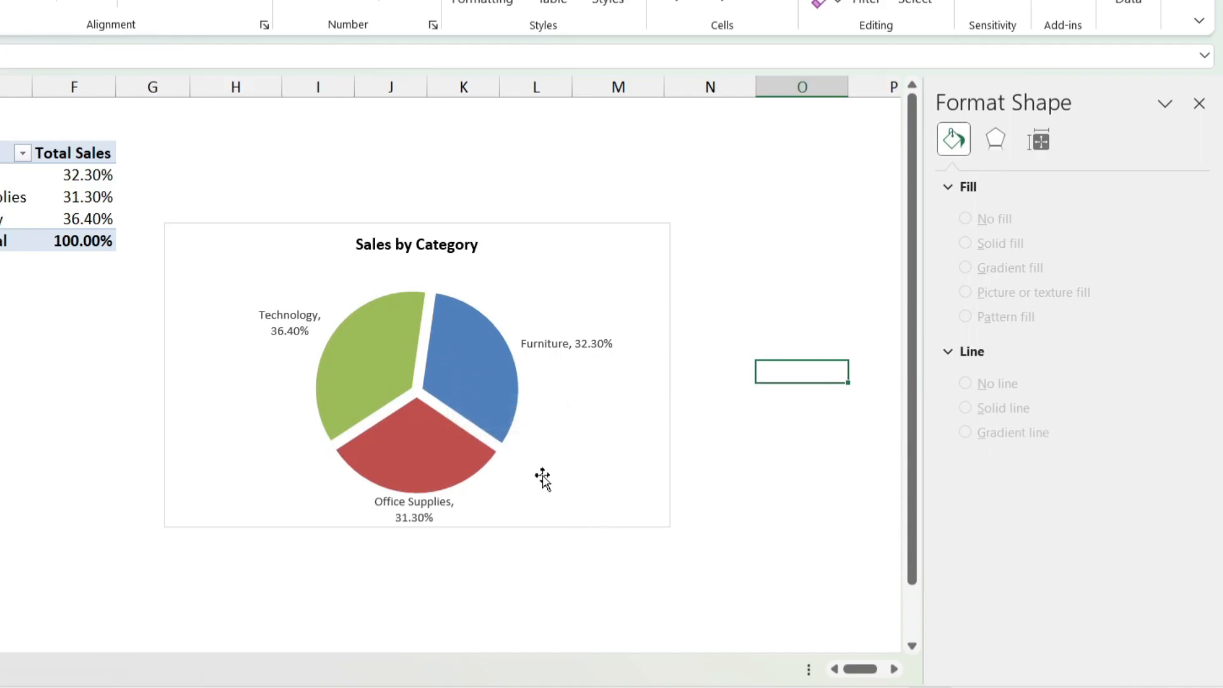
Step: Fill only the Furniture slice of the pie with a solid tan theme color
left_click(463, 376)
left_click(461, 360)
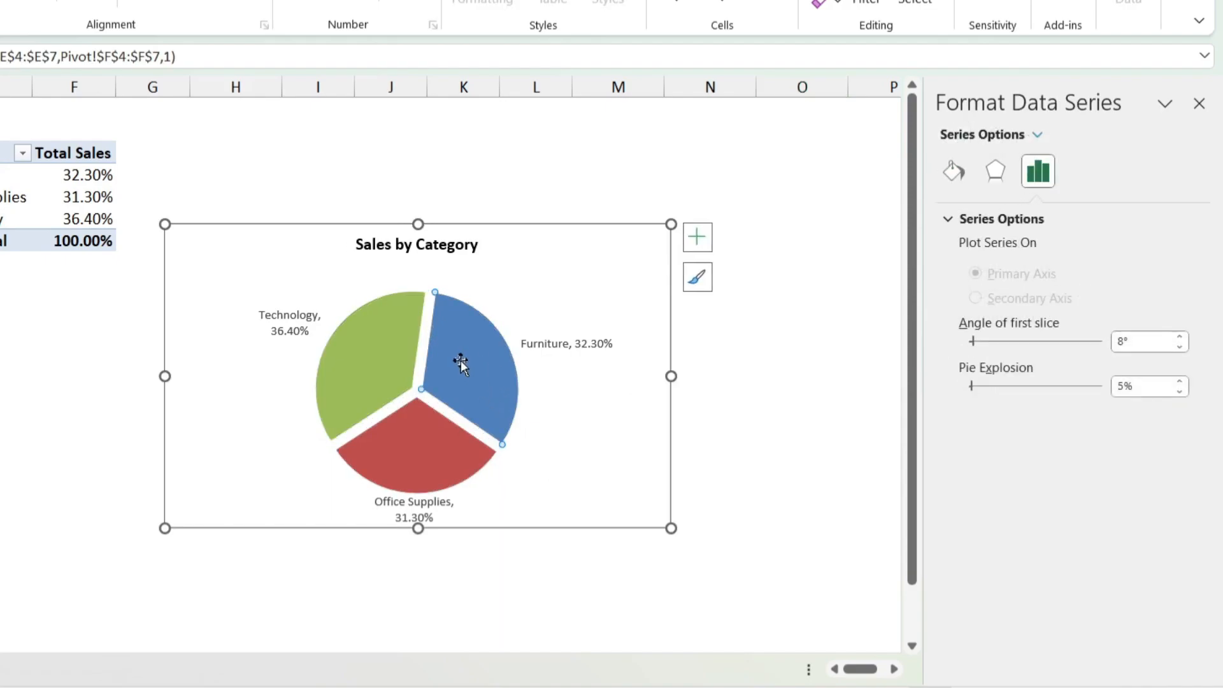
left_click(954, 175)
left_click(1178, 439)
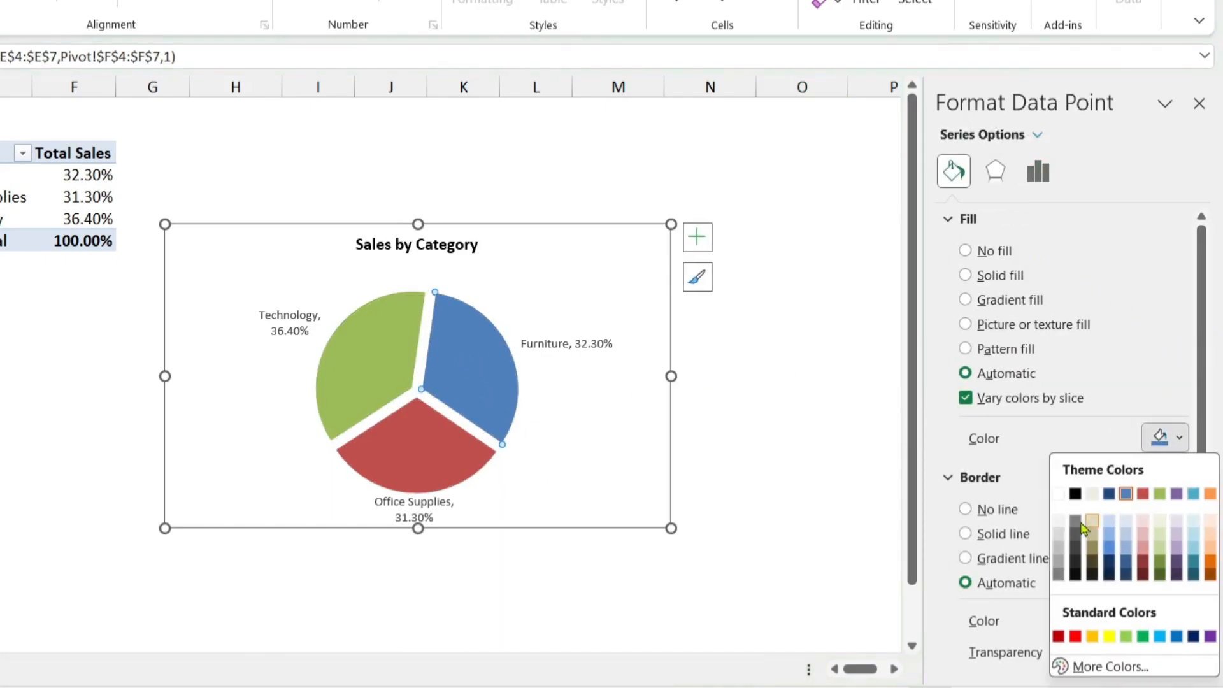
left_click(1091, 538)
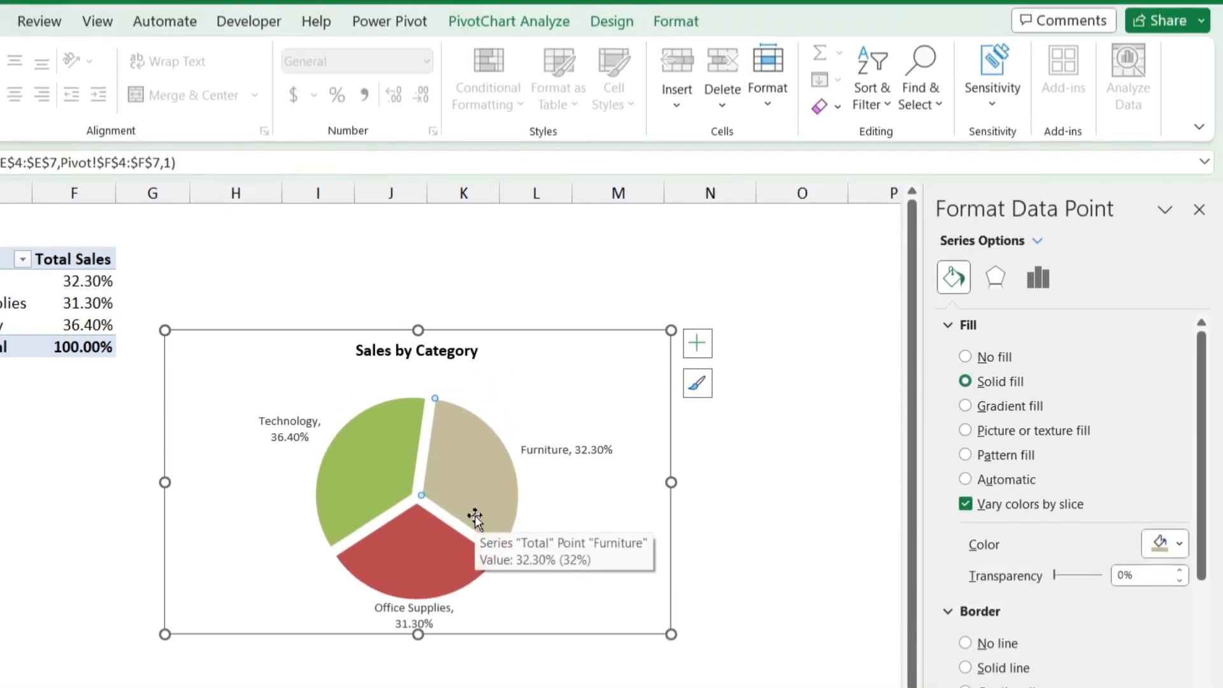
Step: Change the Furniture slice's shape fill to a dark red theme color and deselect the chart
left_click(617, 26)
left_click(677, 31)
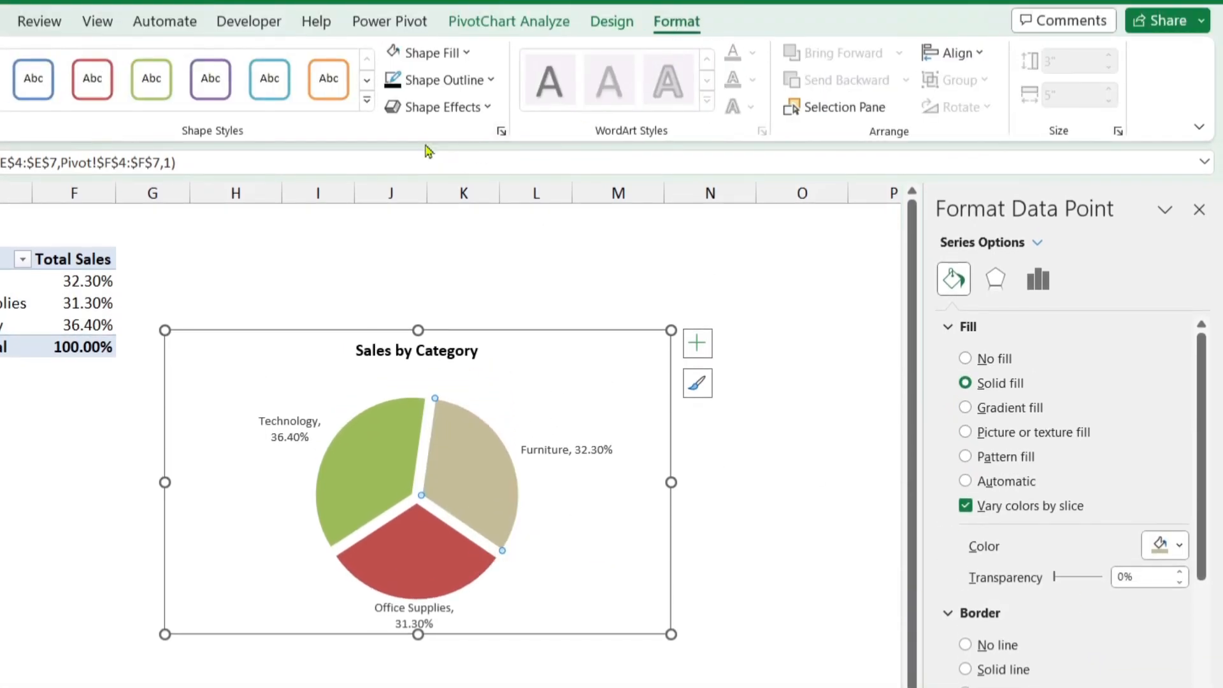
left_click(467, 54)
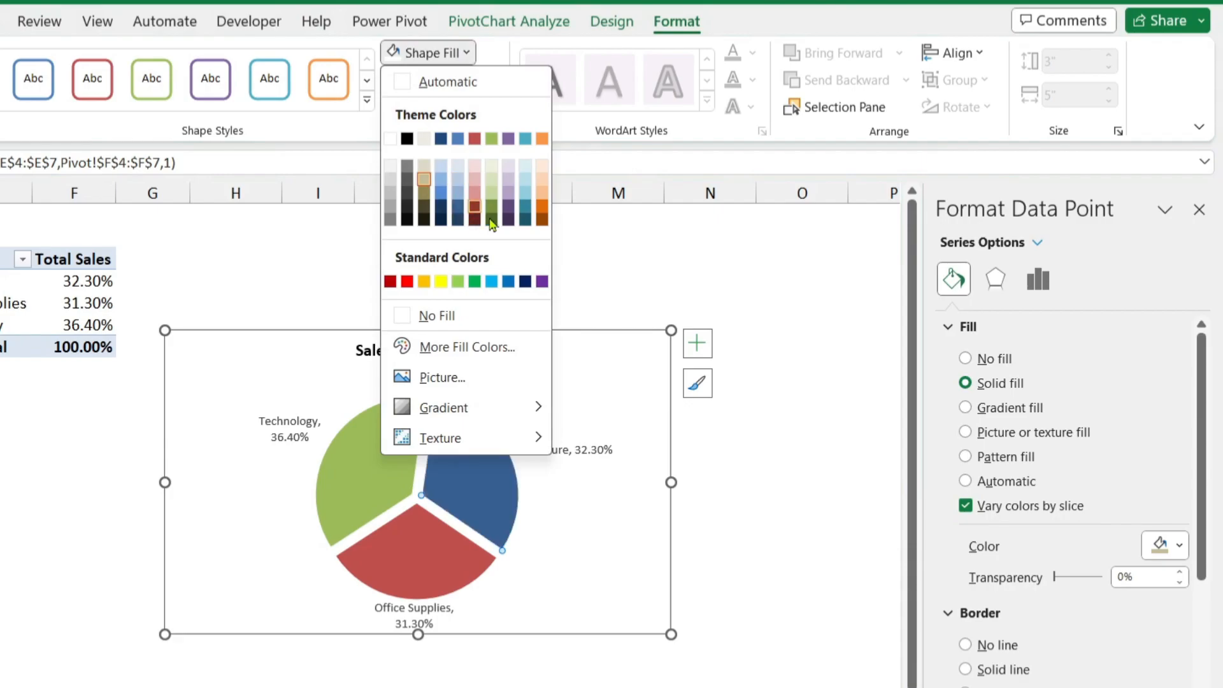
key("Escape")
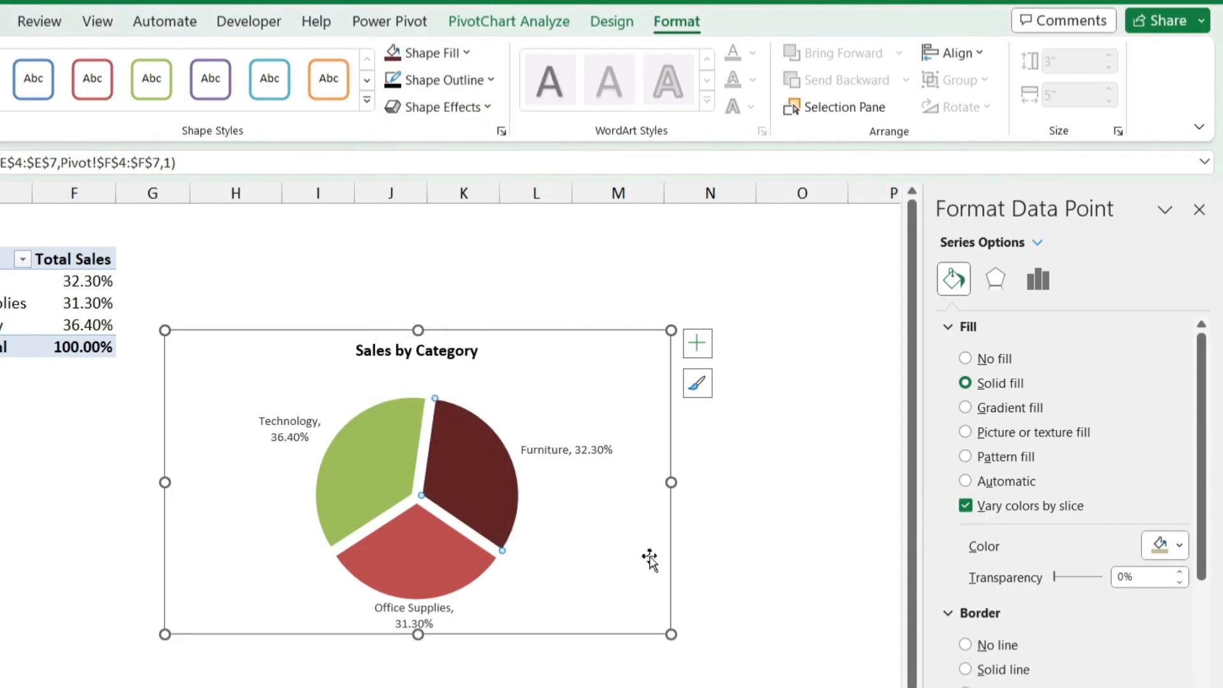
left_click(720, 503)
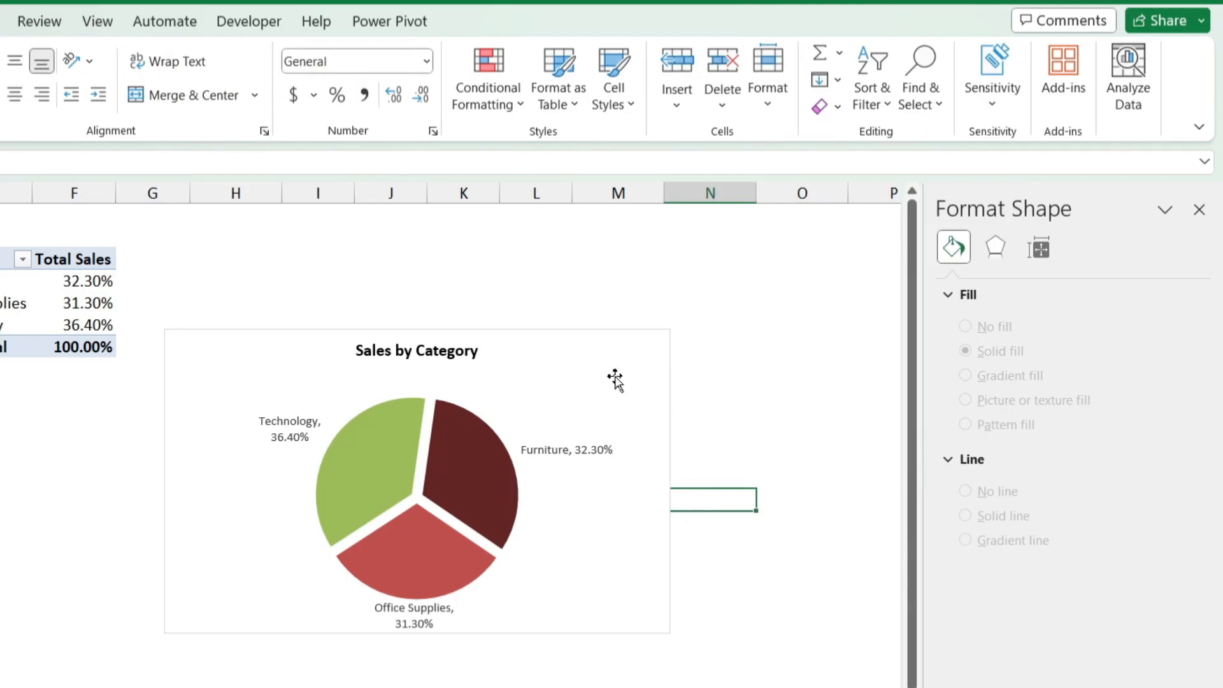
Step: Move the Sales by Category pie chart from the Pivot sheet to the Charts sheet
left_click(663, 439)
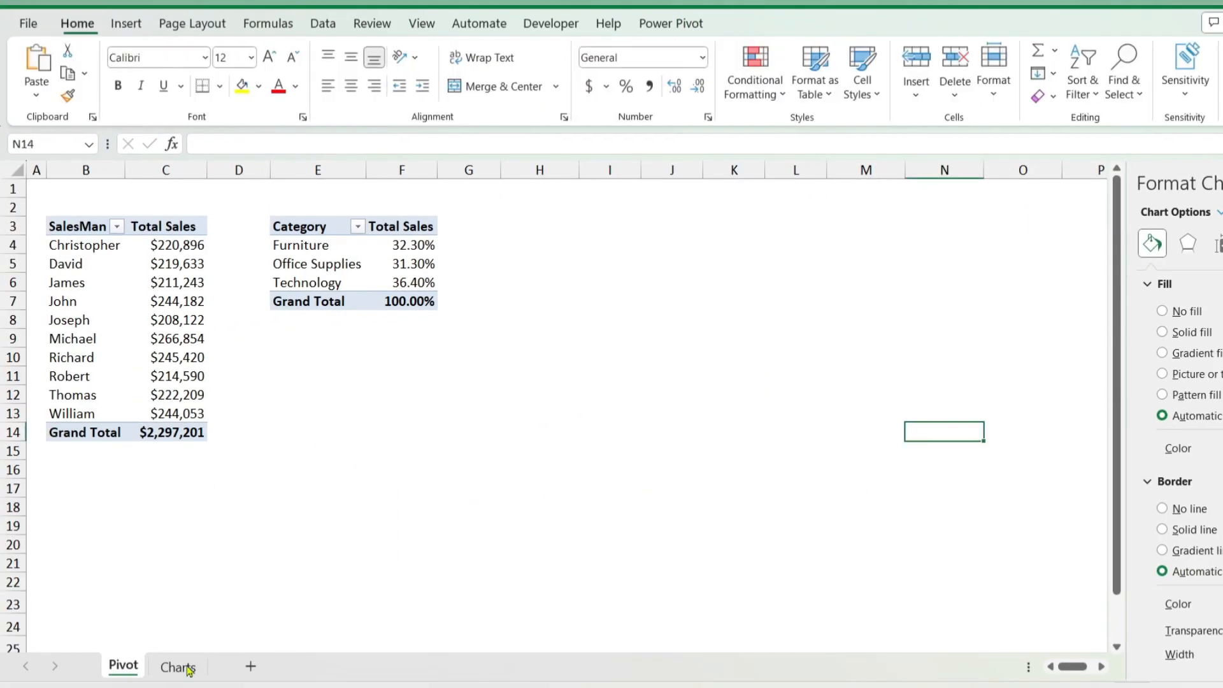
left_click(178, 666)
key("ctrl+v")
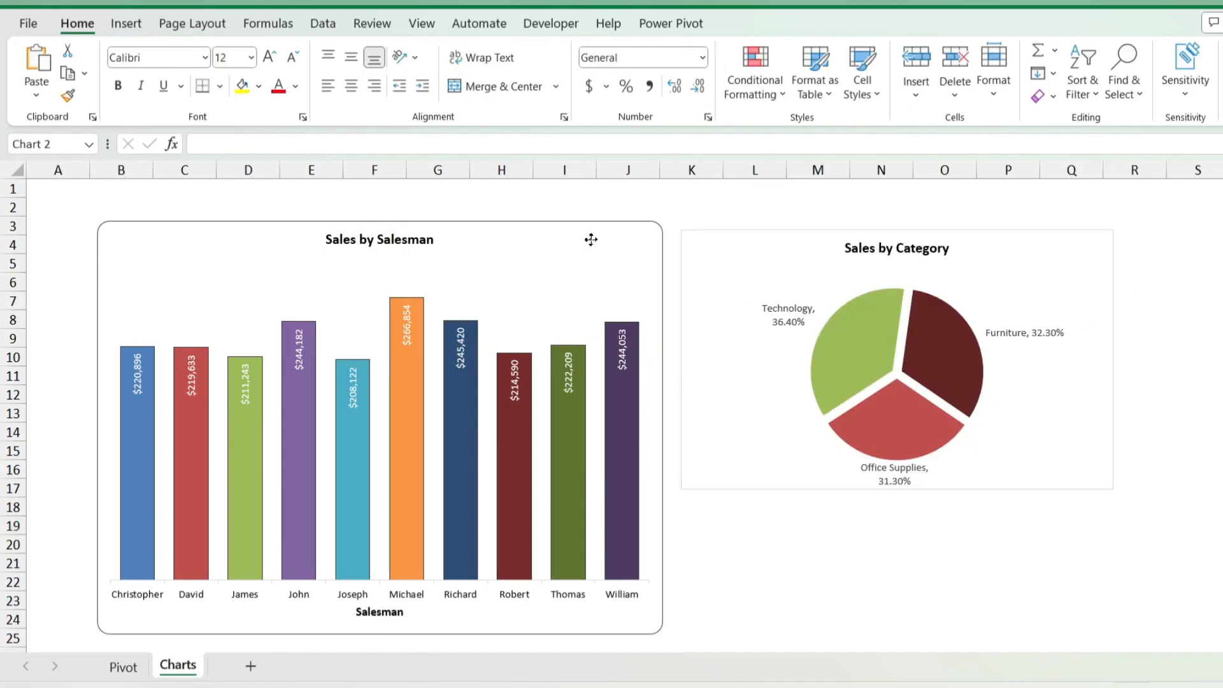
Step: Shift the Sales by Salesman chart closer to cell A1 and place the pie chart directly beside it, with their upper edges aligned
left_click_drag(593, 240, 560, 221)
left_click_drag(734, 243, 691, 219)
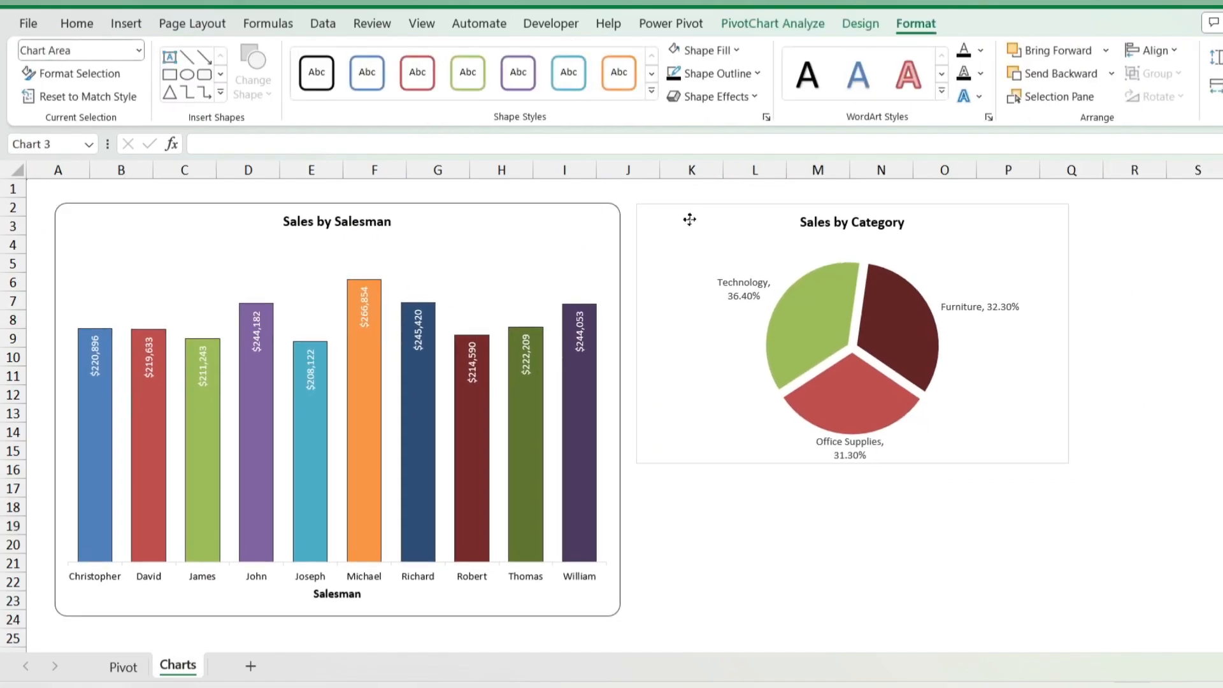
left_click(530, 215)
Step: Insert slicers for the Segment and Ship Mode fields from the Sales by Category pie chart
left_click(684, 218)
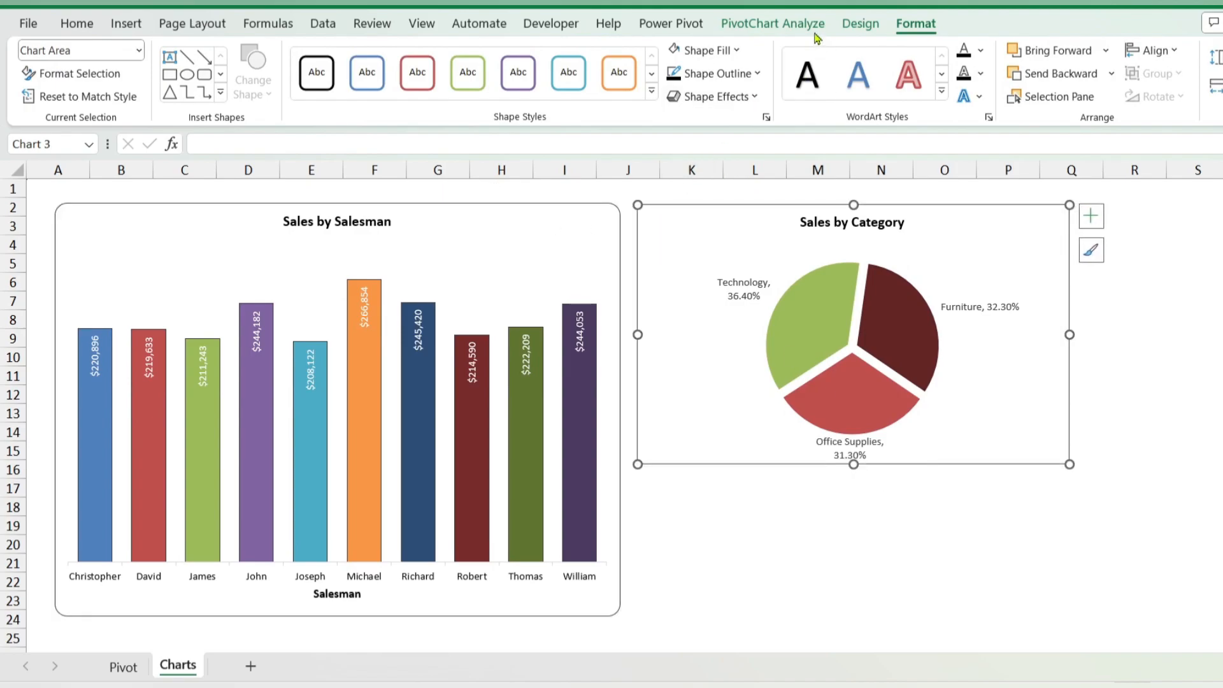
left_click(776, 24)
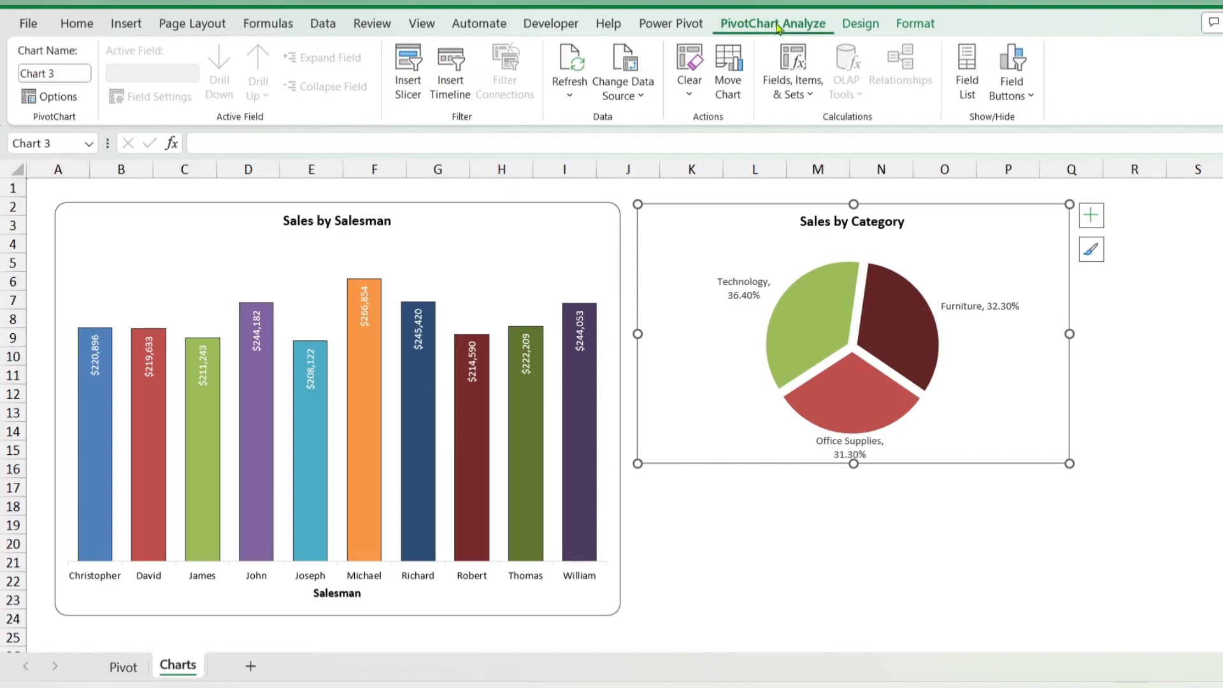
left_click(408, 86)
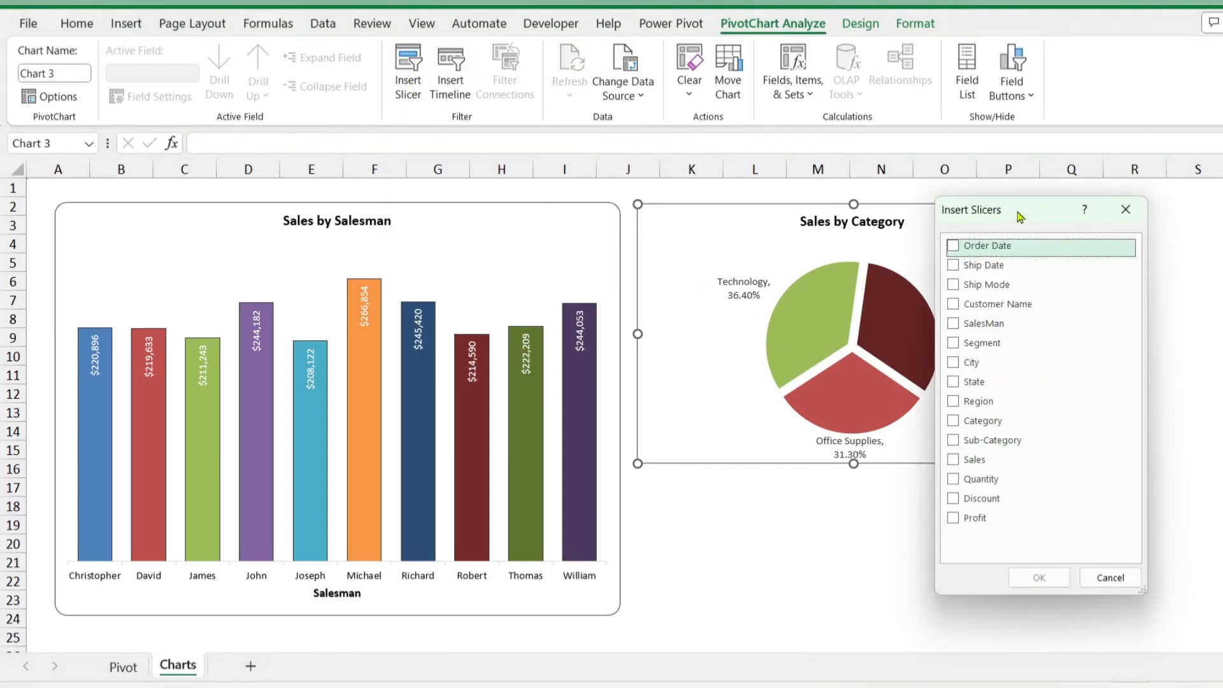
left_click_drag(1027, 212, 1104, 238)
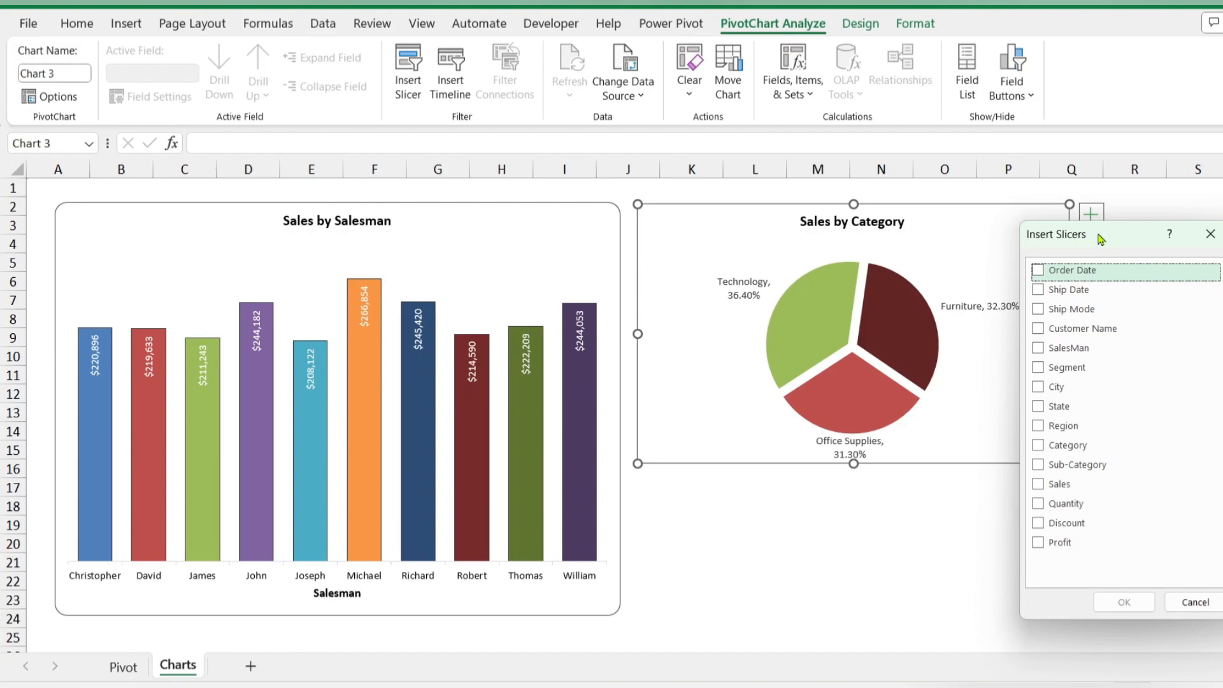
left_click(1070, 367)
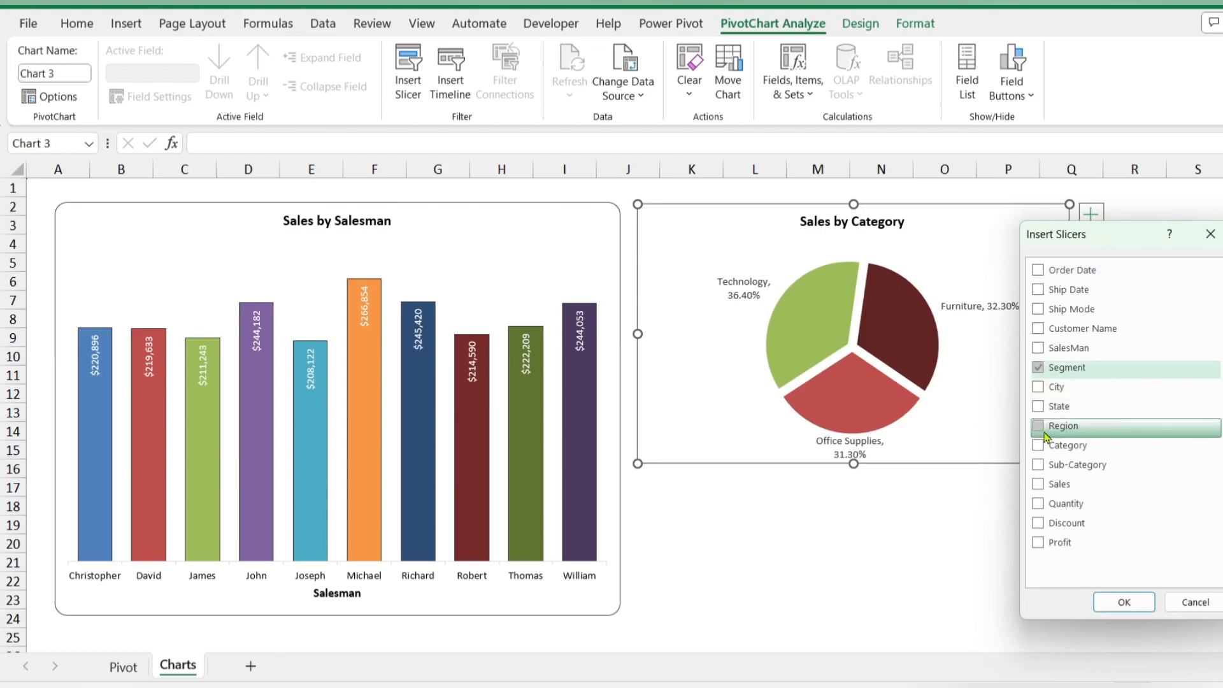
left_click(1038, 309)
left_click(1123, 602)
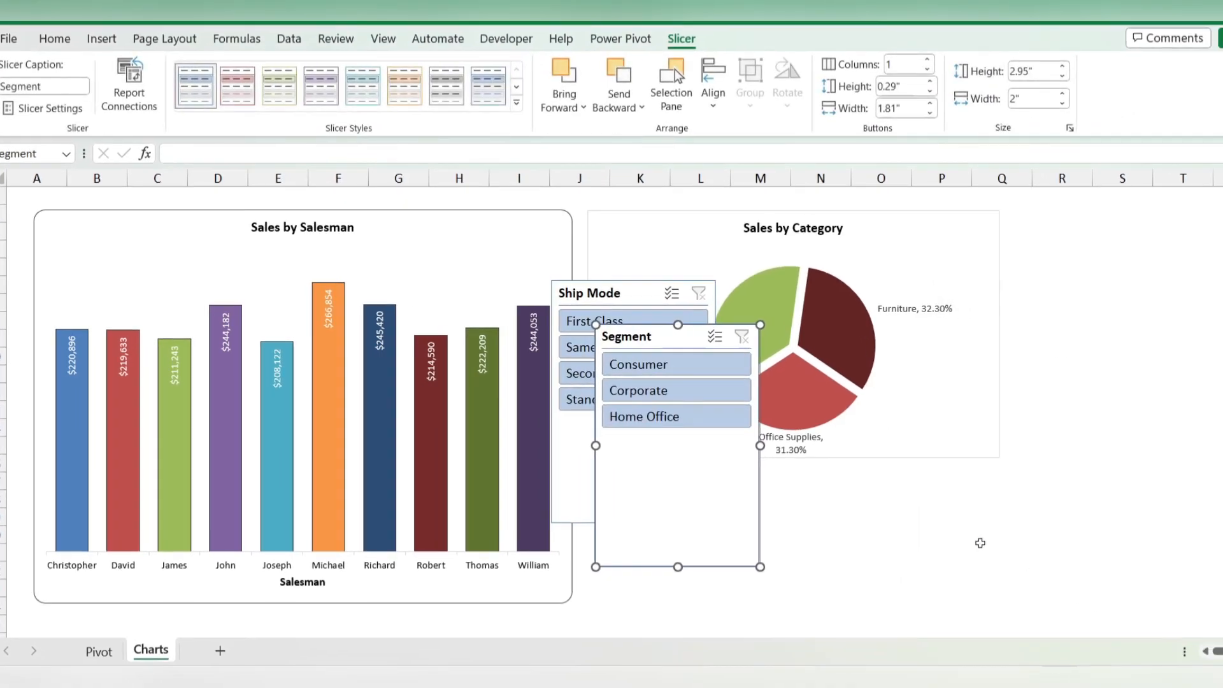
Step: Stack the Segment slicer above the Ship Mode slicer beside the pie chart, shortening the Segment slicer to about 1.67 inches high
left_click_drag(633, 347, 1070, 242)
left_click_drag(590, 293, 1092, 356)
left_click(1084, 451)
left_click_drag(1116, 454, 1115, 375)
Step: Test the Segment slicer by filtering on Consumer, and clear the filter
left_click(1085, 266)
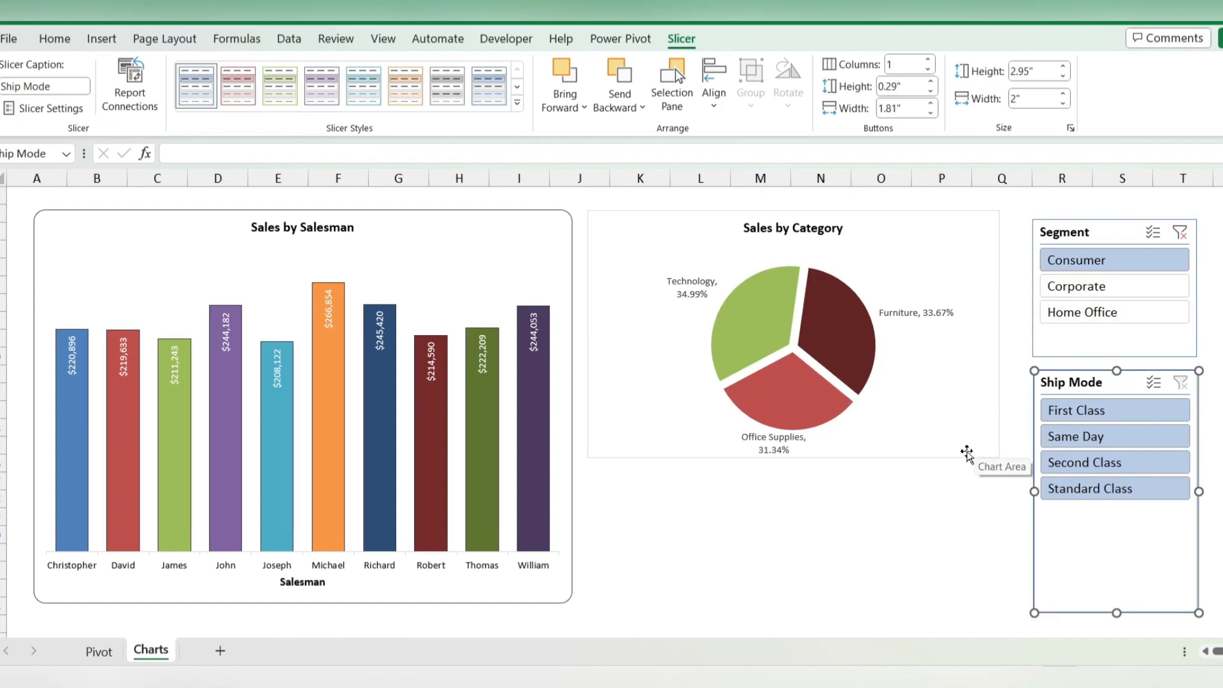
left_click(1111, 288)
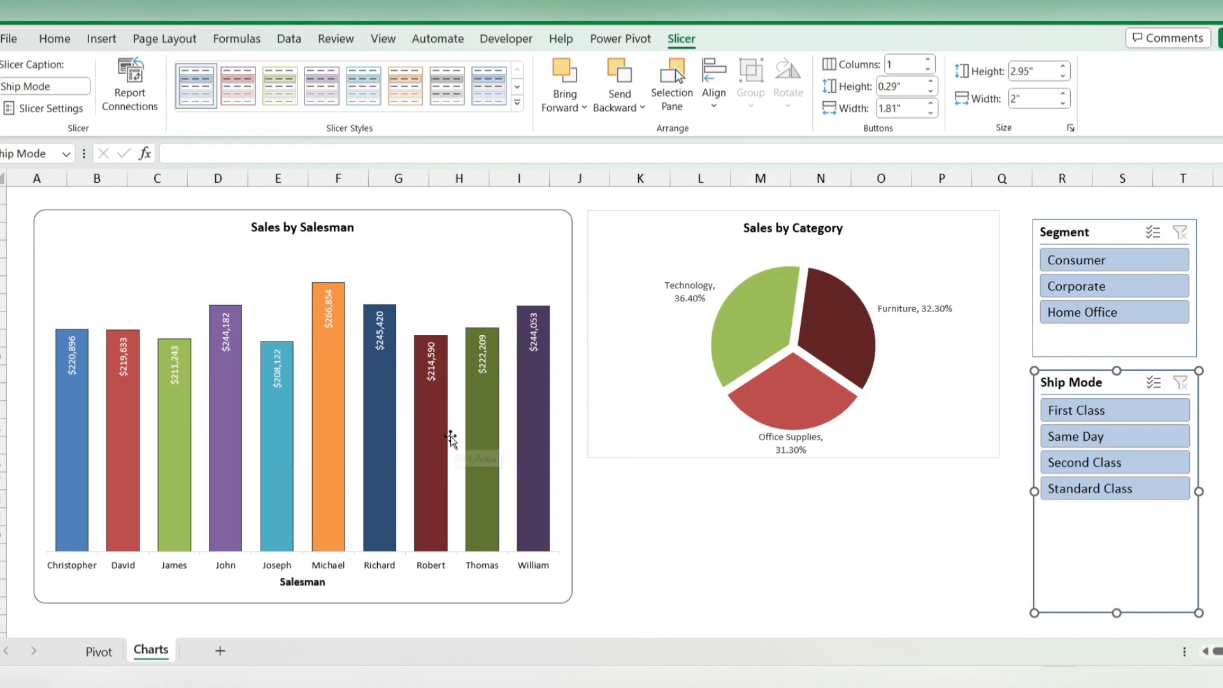
Step: Connect the Segment slicer to the "Salesman sales status" PivotTable as well
left_click(1111, 229)
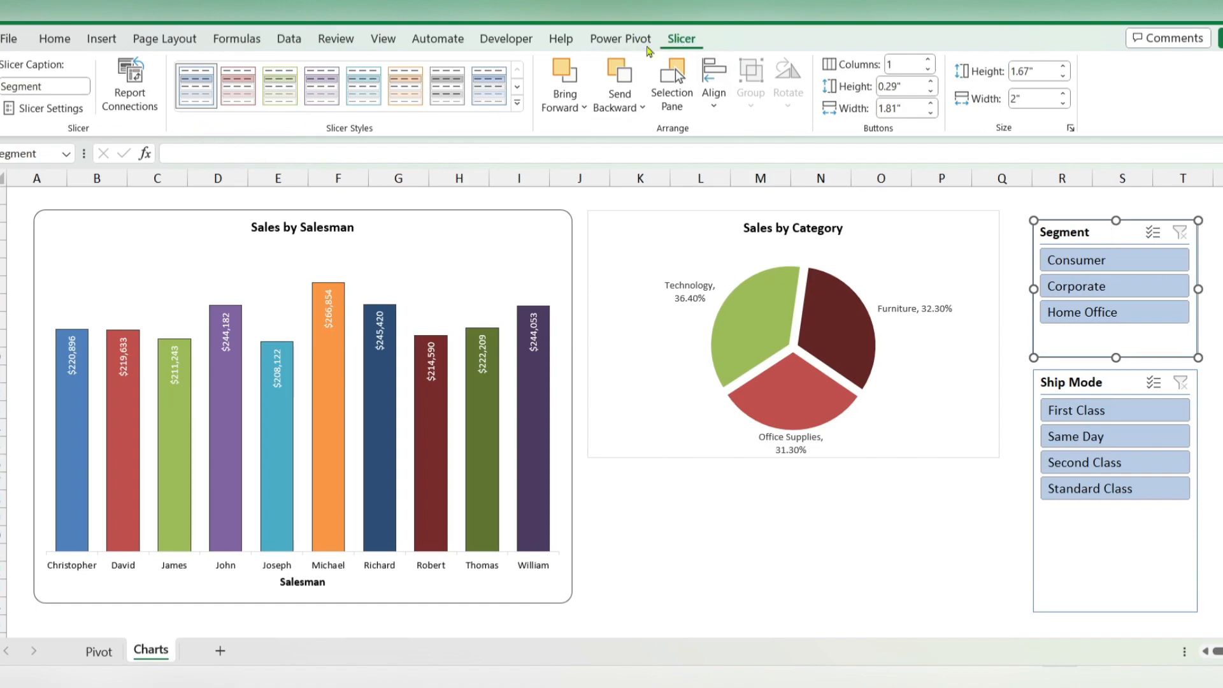
left_click(129, 92)
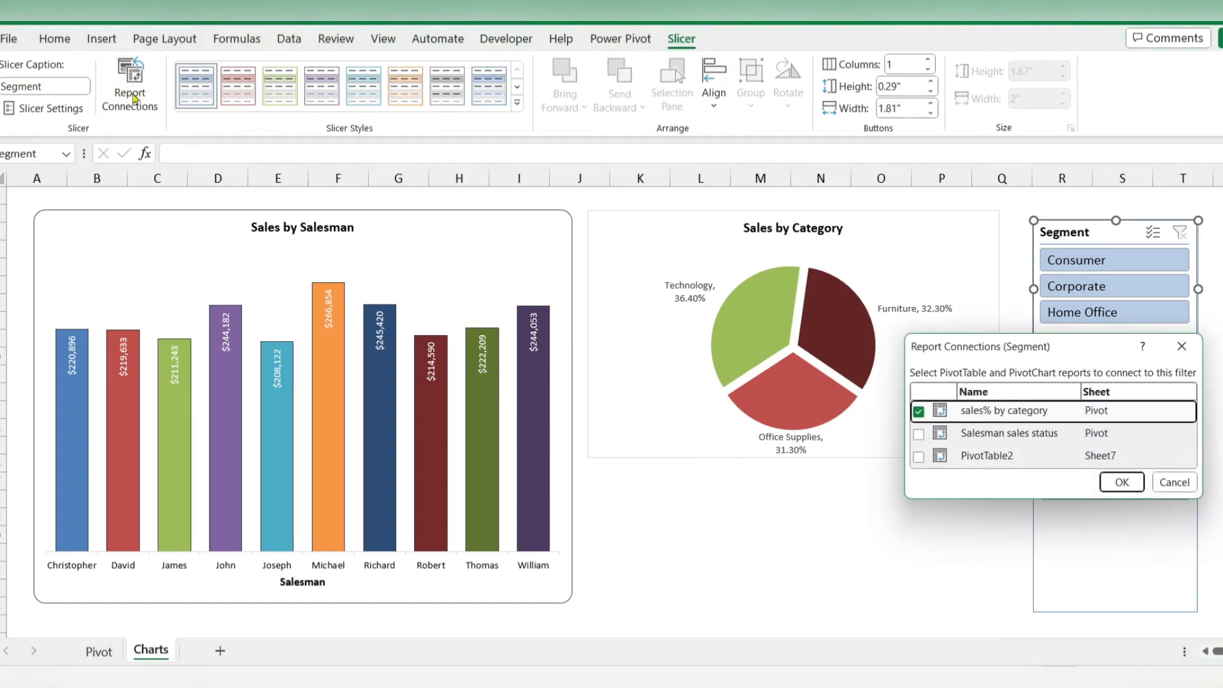
left_click(919, 433)
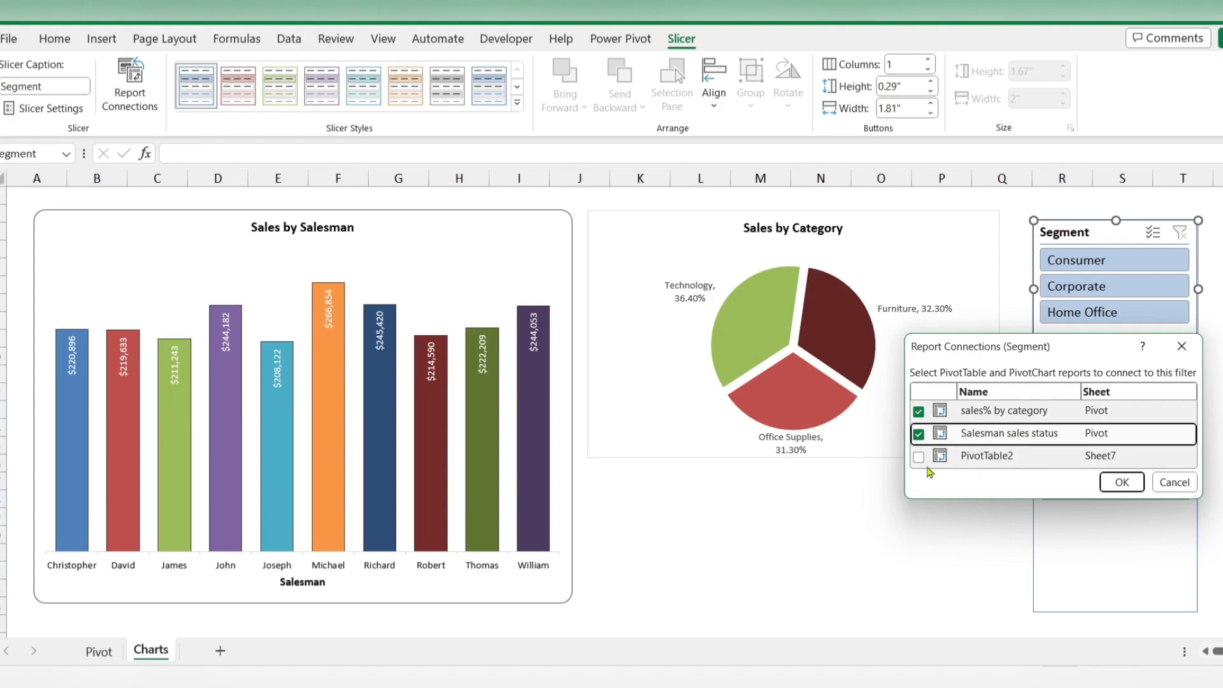
left_click(1122, 482)
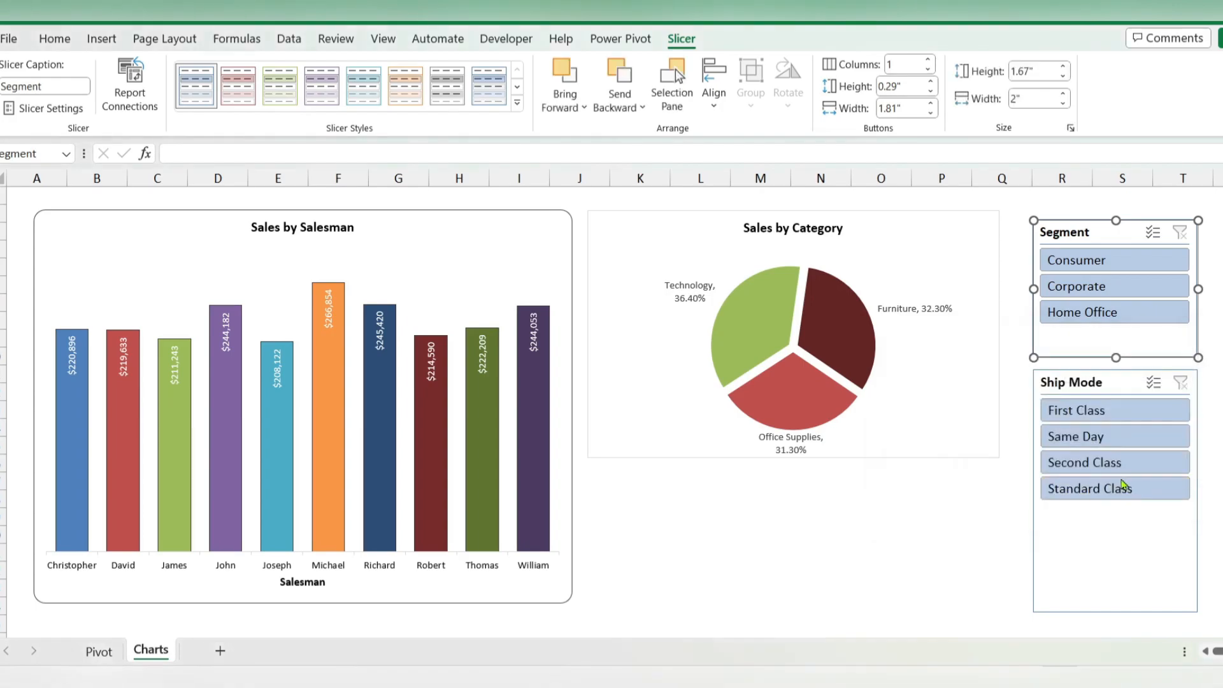
Step: Add the "Salesman sales status" PivotTable to the Ship Mode slicer's report connections
left_click(1109, 383)
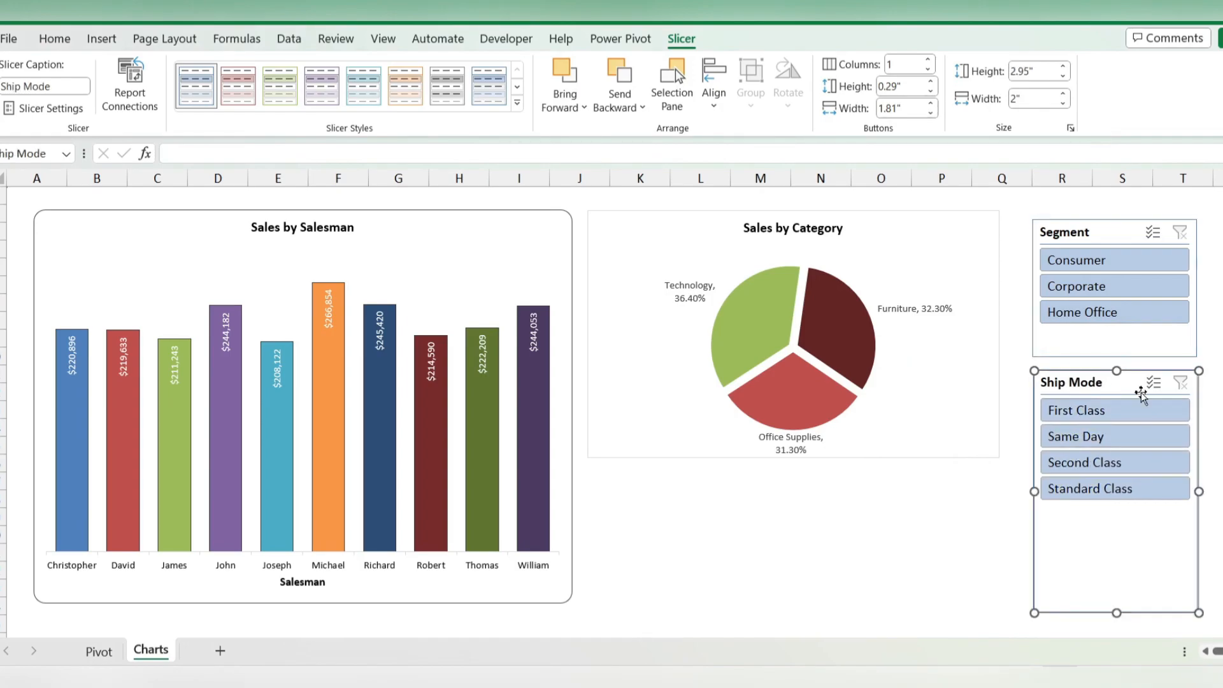
left_click(130, 82)
left_click(919, 433)
left_click(1122, 482)
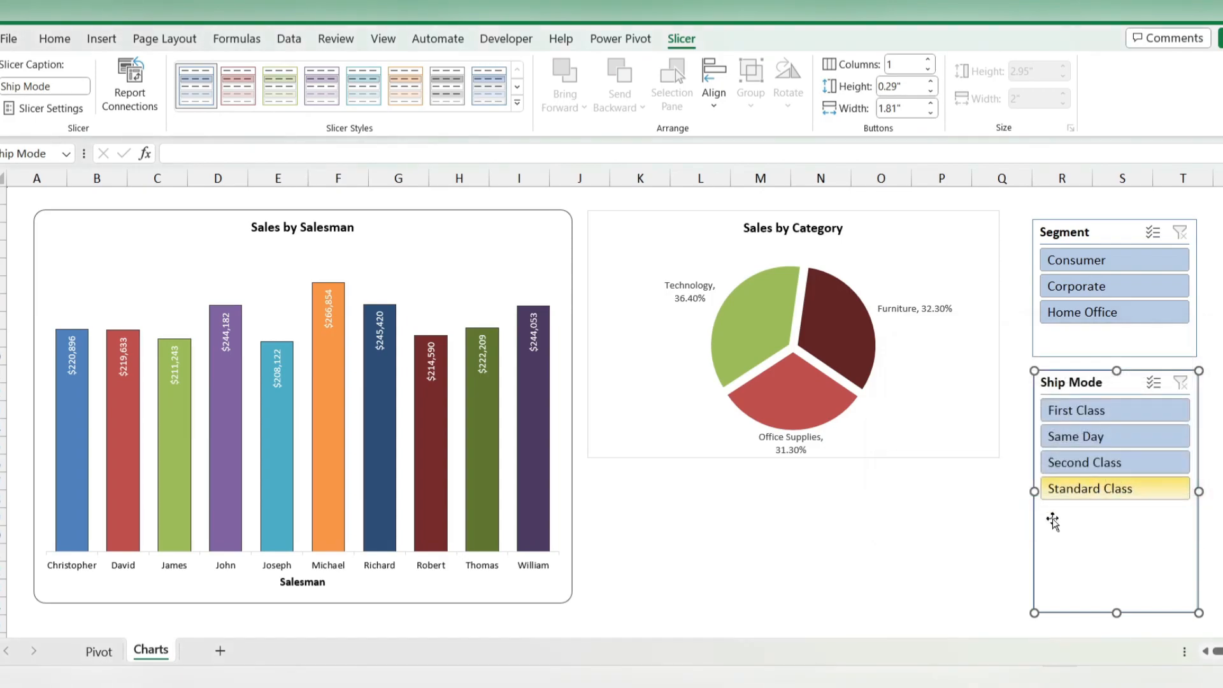
Step: Filter both charts by the Consumer, Corporate and Home Office segments in turn to test the slicer connection
left_click(1064, 261)
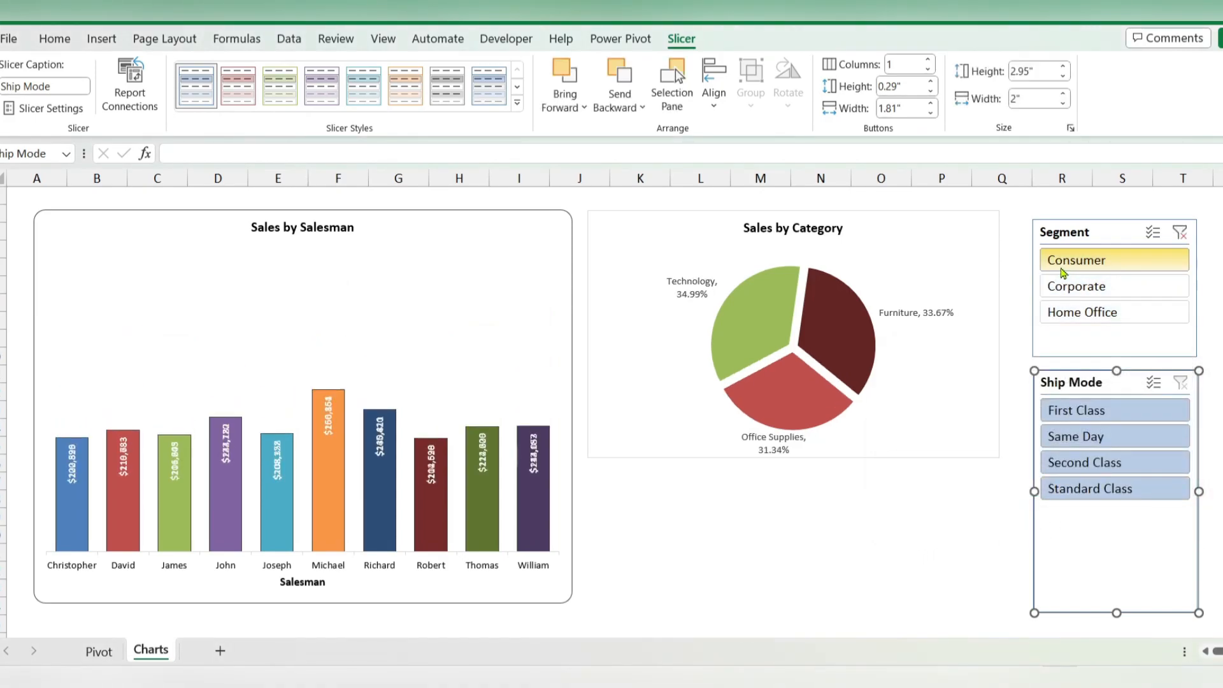
left_click(1118, 294)
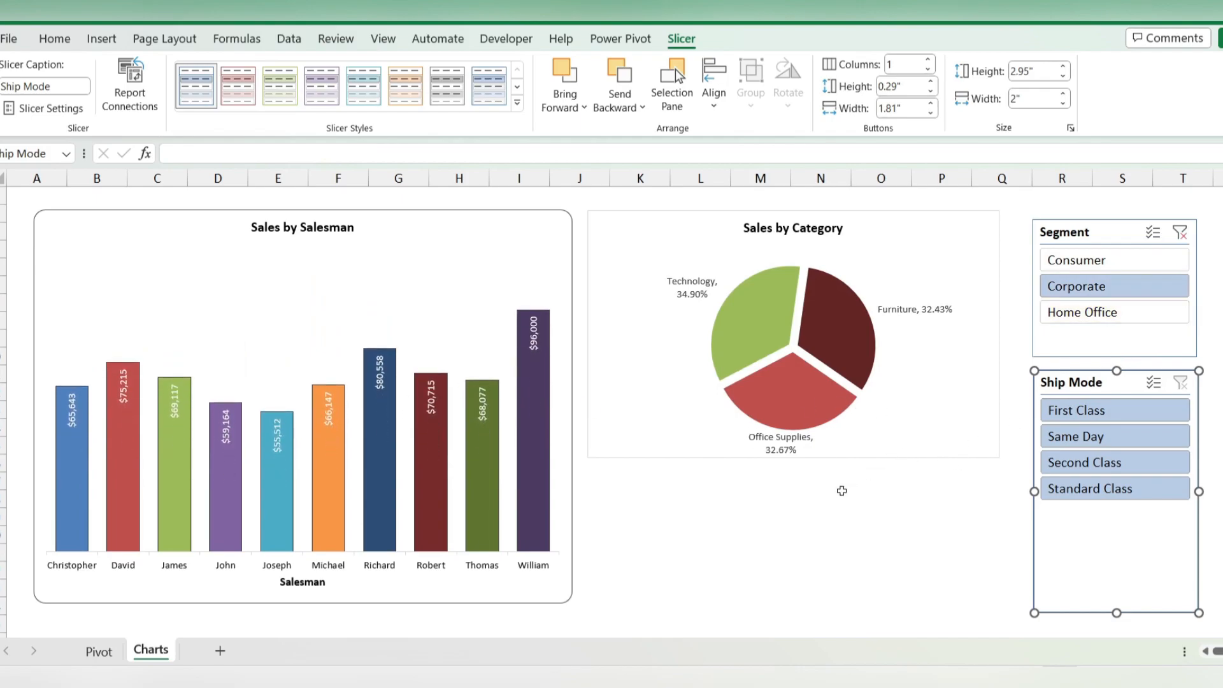
left_click(1152, 312)
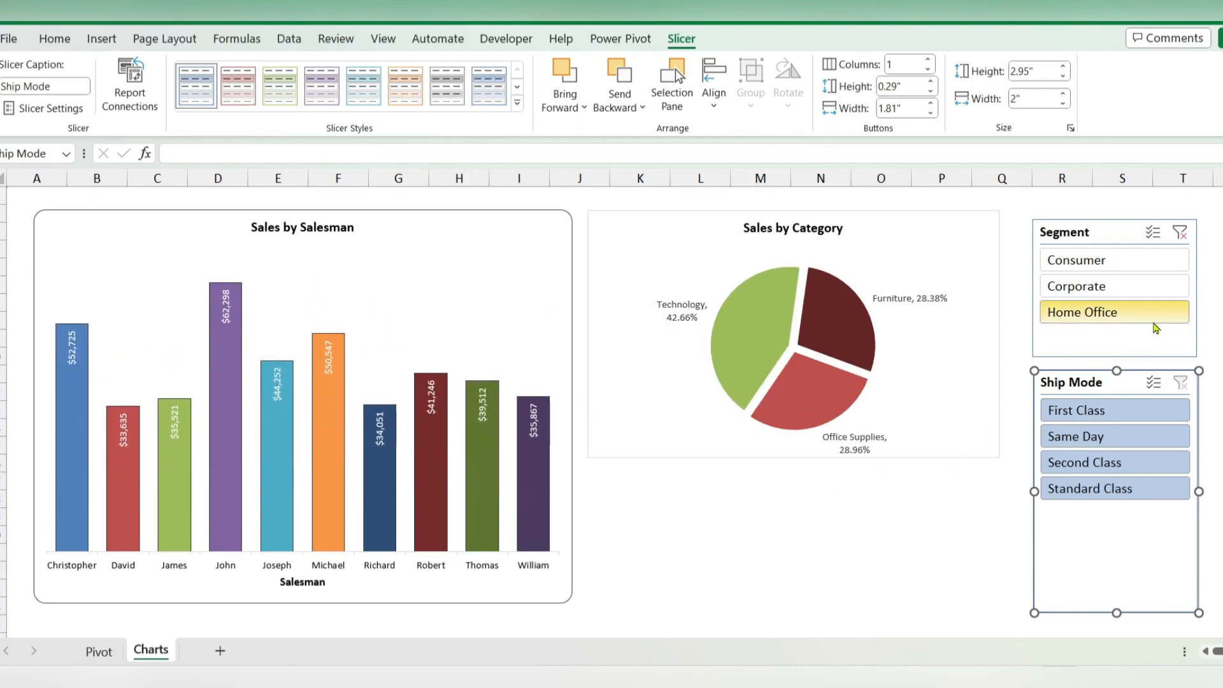
Step: Test the Ship Mode slicer with First Class and Same Day, and clear the filters on both slicers
left_click(1091, 436)
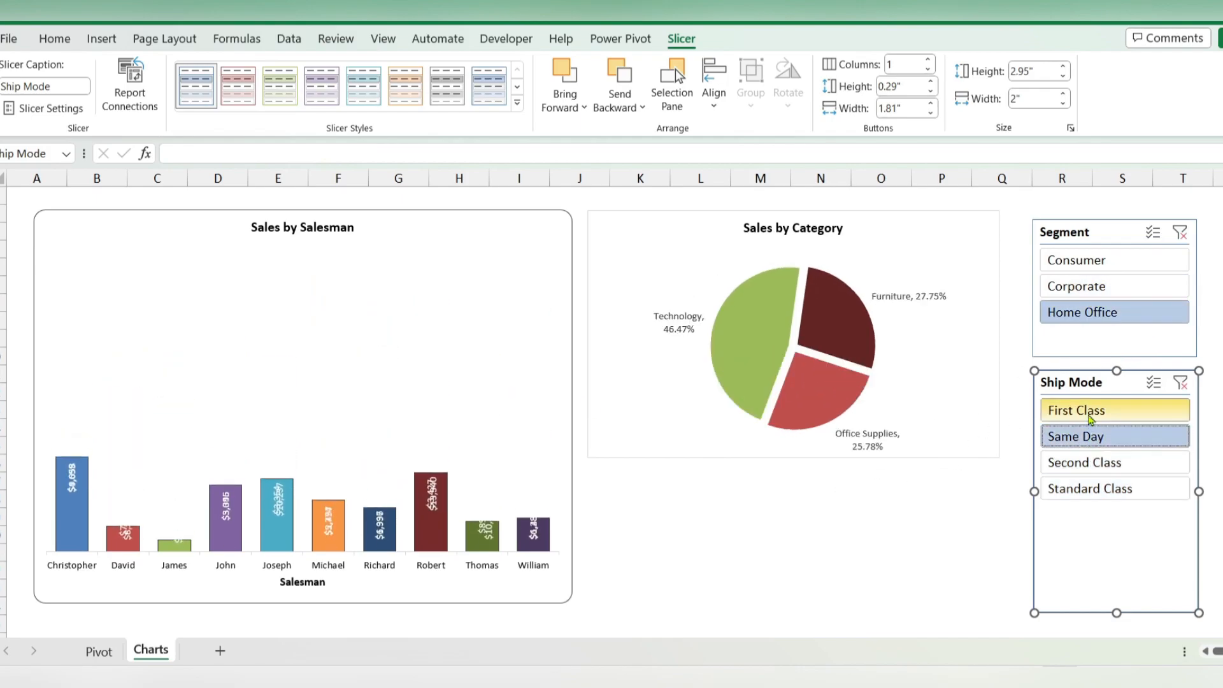
left_click(1090, 415)
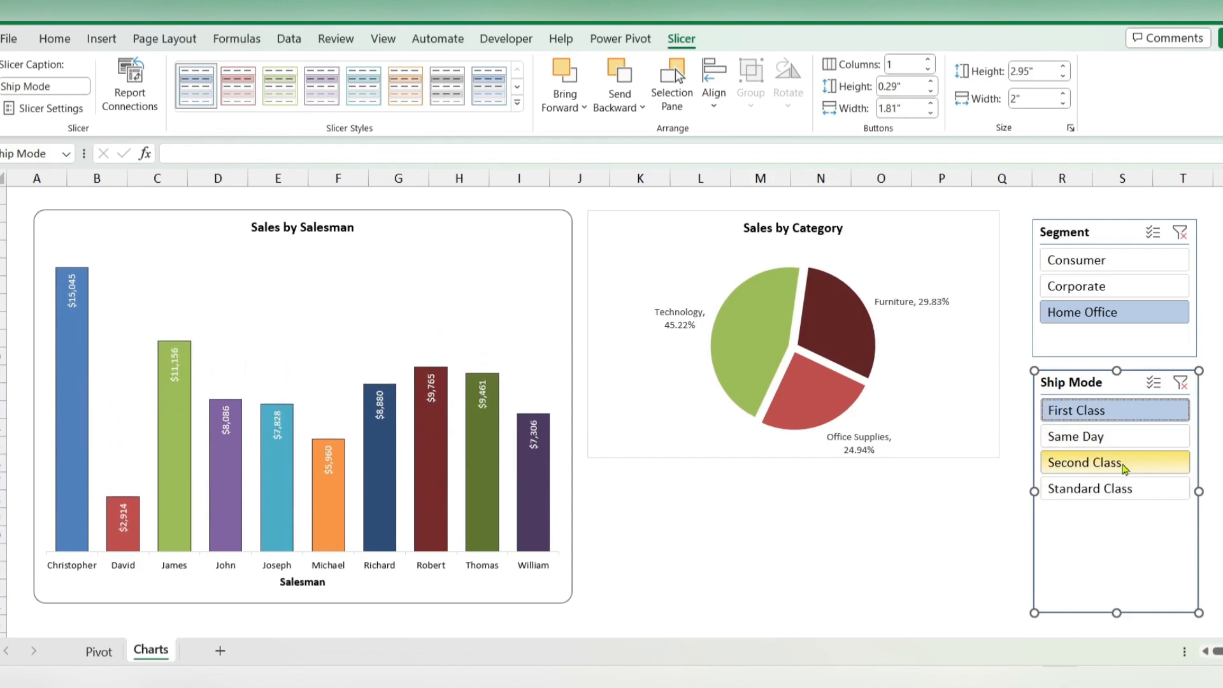
left_click(1099, 437)
left_click(1180, 383)
left_click(1180, 233)
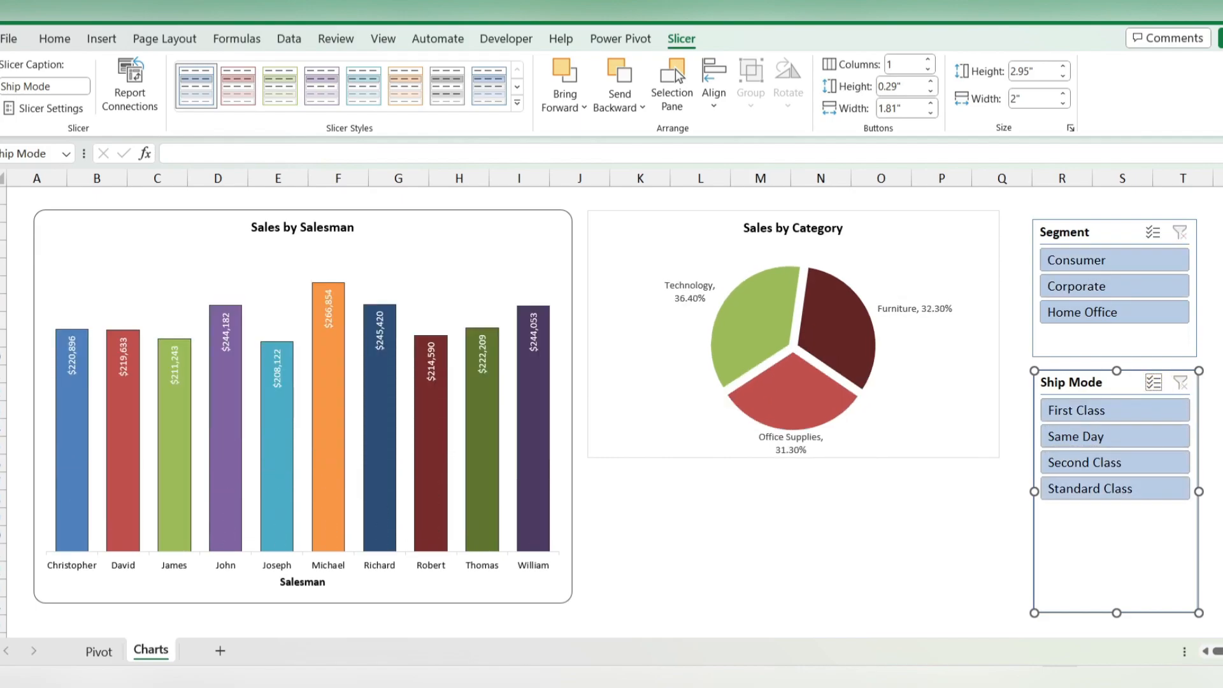